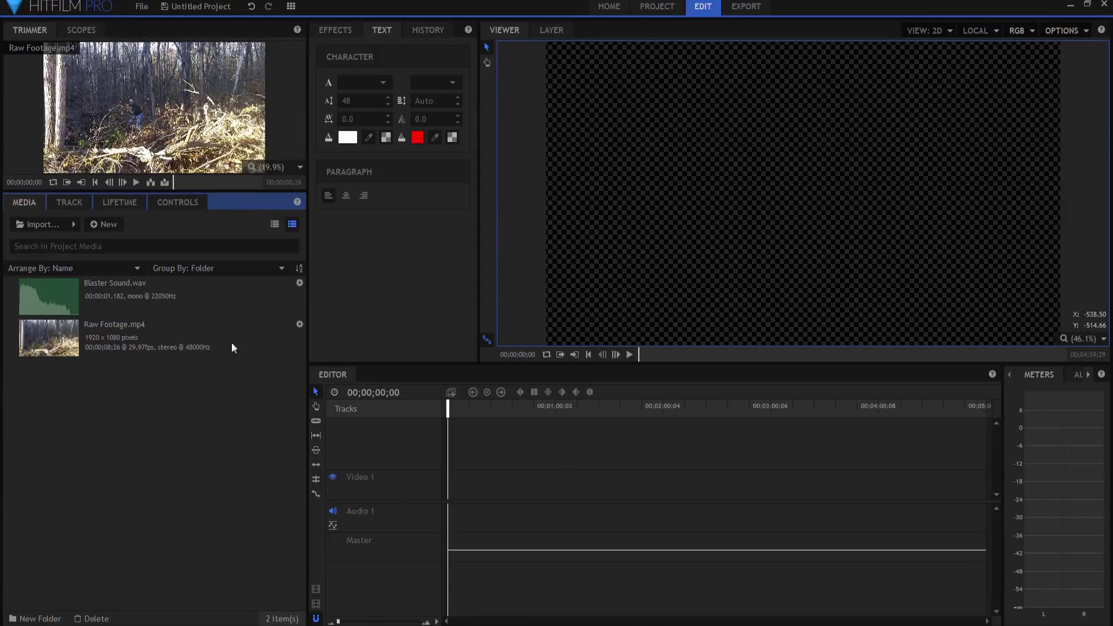
Place Raw Footage.mp4 from the Media panel at the start of the Editor timeline
{"action": "left_click_drag", "start_coordinate": [67, 351], "coordinate": [451, 497]}
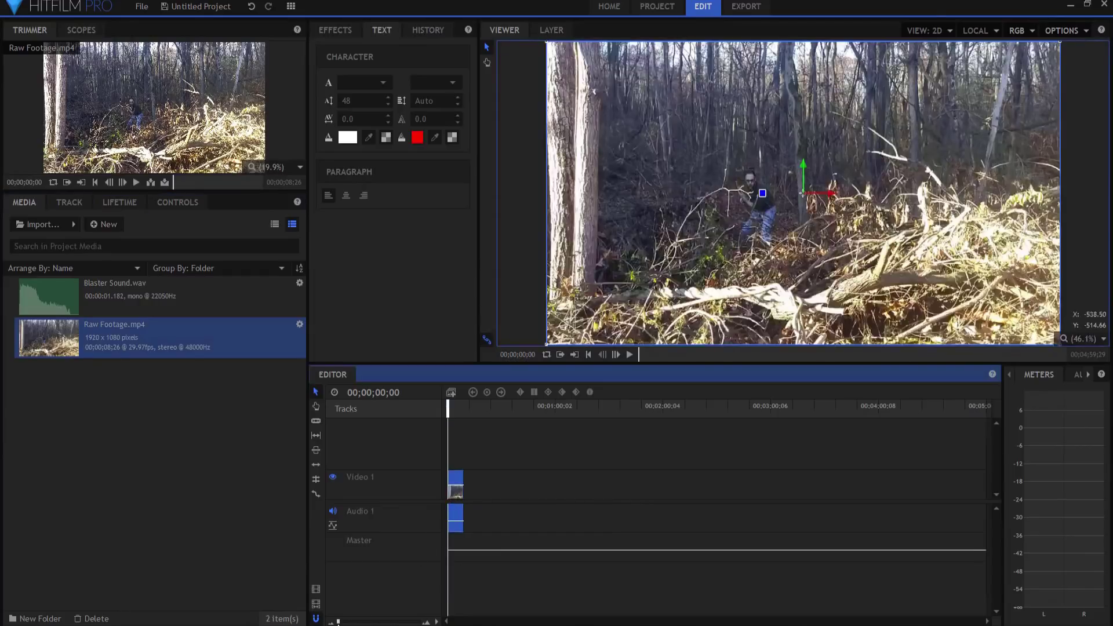
Convert the Raw Footage.mp4 clip into a composite shot
{"action": "right_click", "coordinate": [547, 478]}
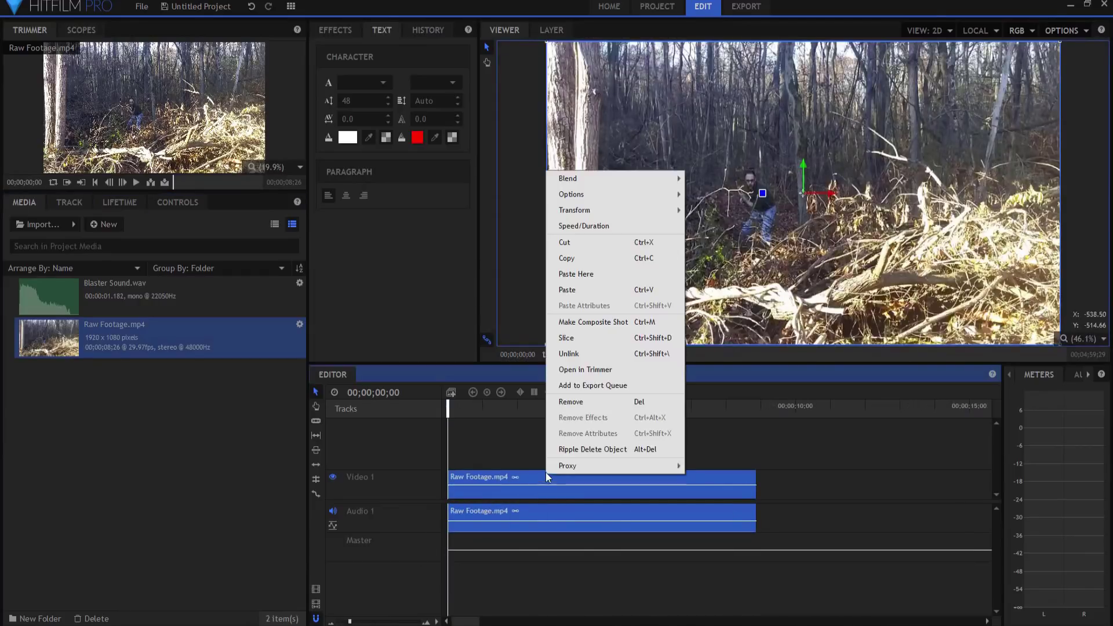
{"action": "left_click", "coordinate": [586, 322]}
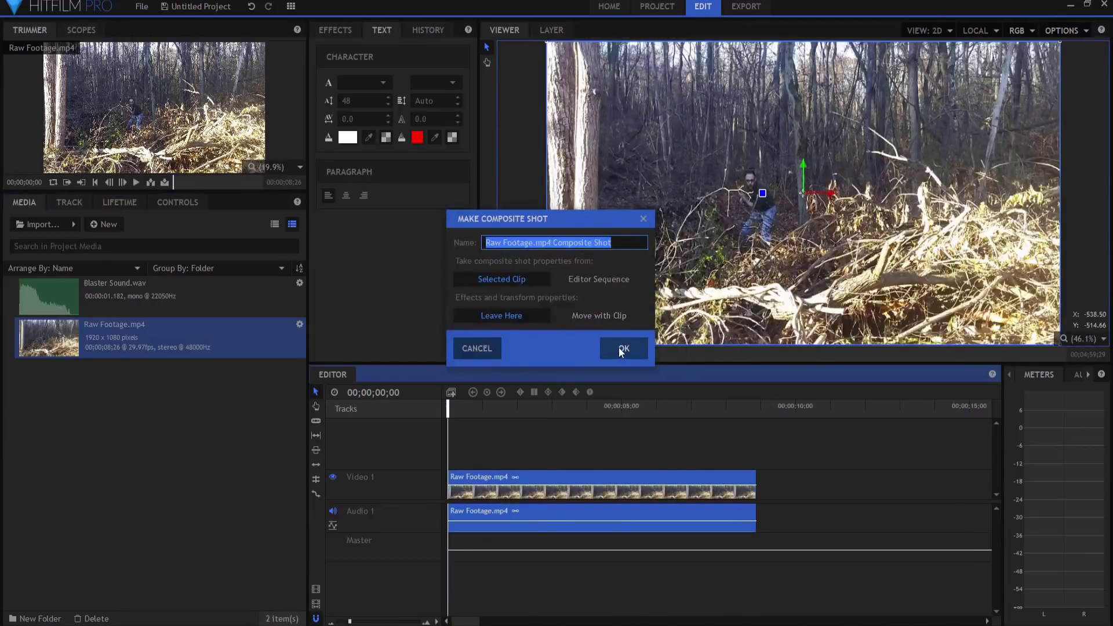
{"action": "left_click", "coordinate": [622, 349]}
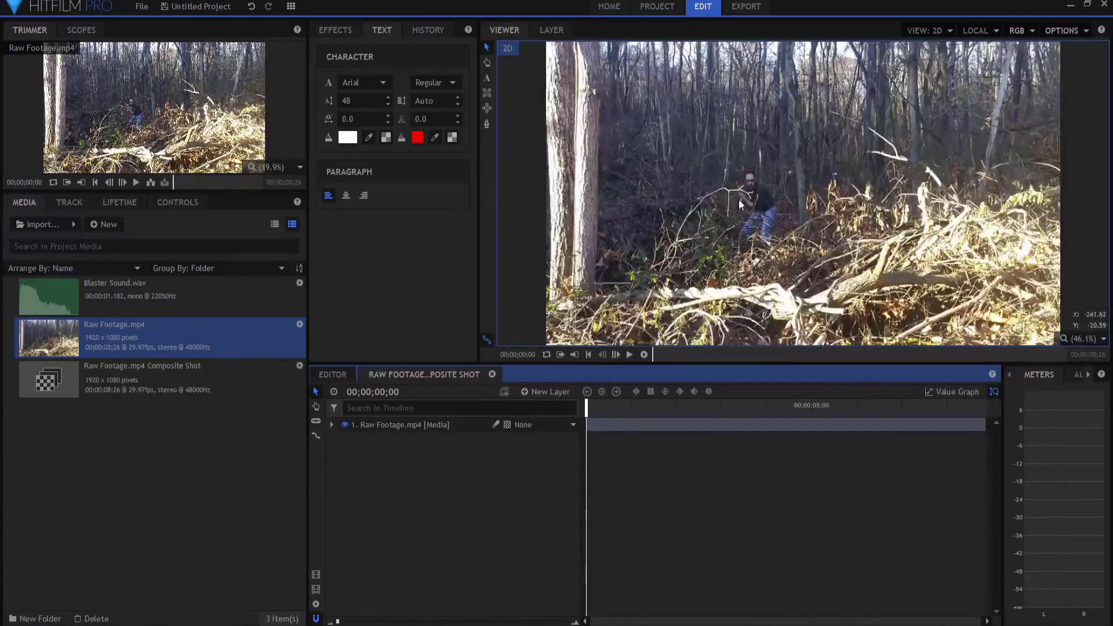
Move the playhead to the first shot change at 02;14
{"action": "left_click_drag", "start_coordinate": [587, 409], "coordinate": [695, 417]}
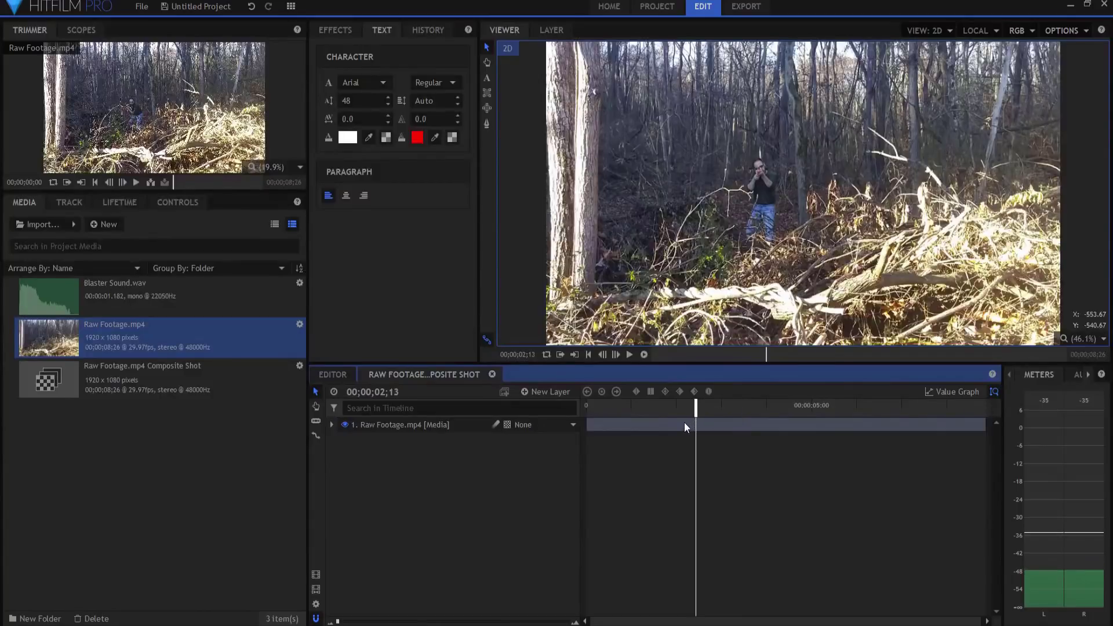
{"action": "key", "text": "Right"}
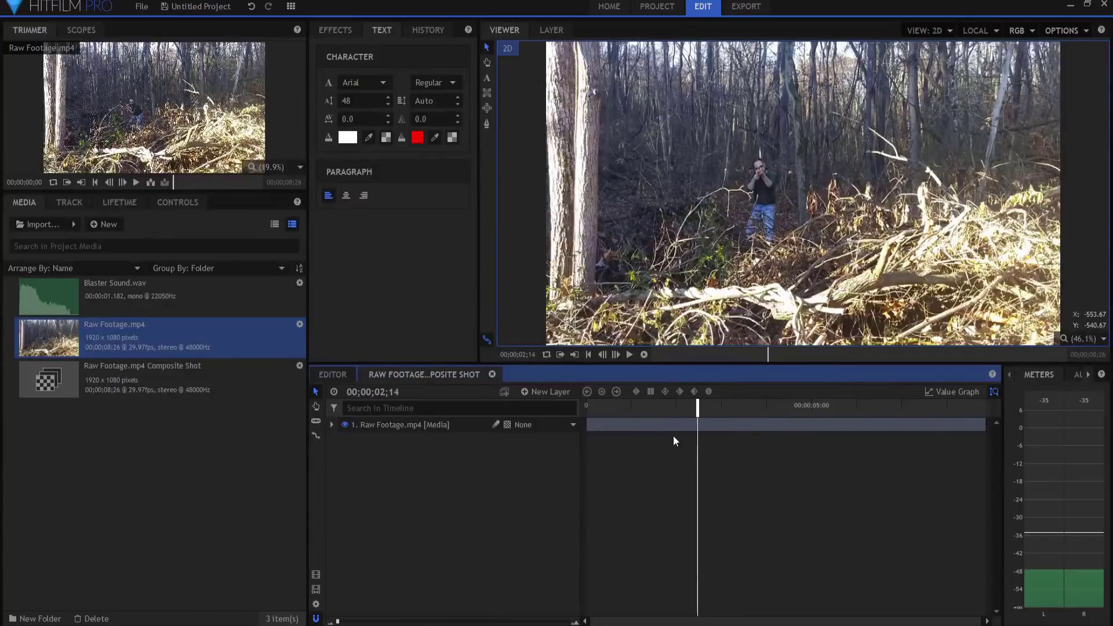
{"action": "right_click", "coordinate": [708, 425]}
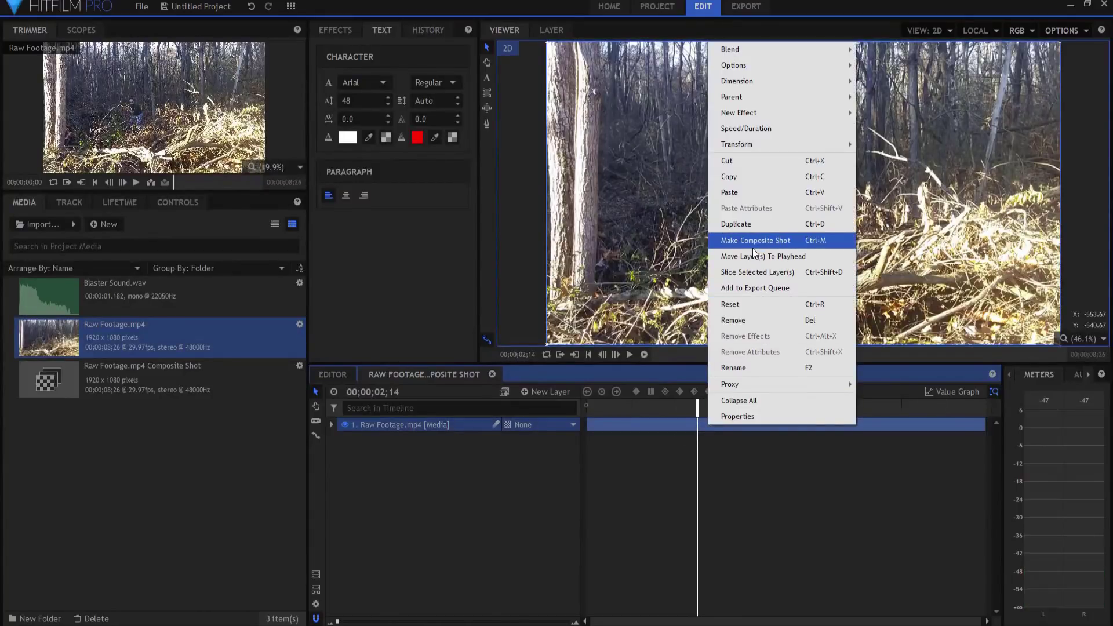
Slice the footage layer at 02;14, 04;13 and 06;23 into four consecutive layers
{"action": "left_click", "coordinate": [746, 272]}
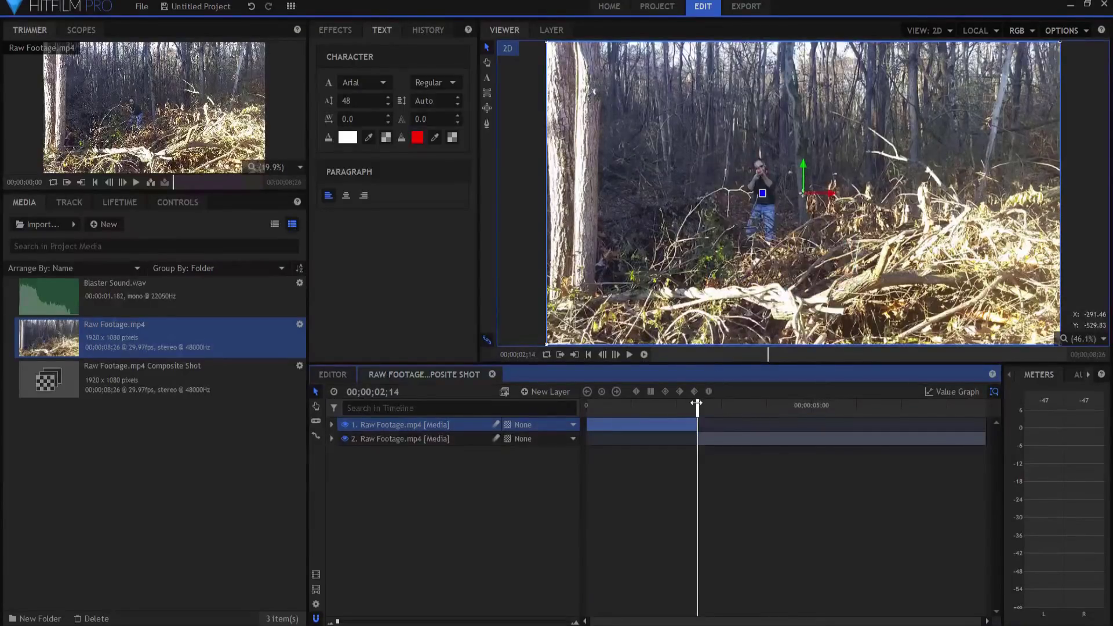
{"action": "left_click_drag", "start_coordinate": [696, 406], "coordinate": [787, 408]}
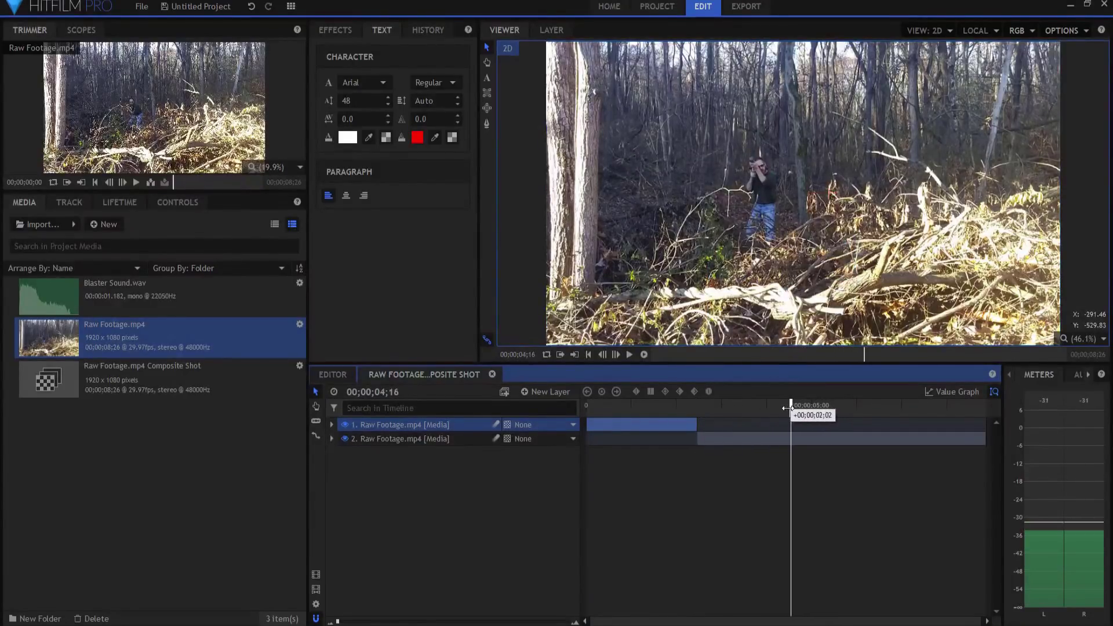
{"action": "key", "text": "Left"}
{"action": "key", "text": "Left"}
{"action": "key", "text": "Left"}
{"action": "key", "text": "Left"}
{"action": "key", "text": "Left"}
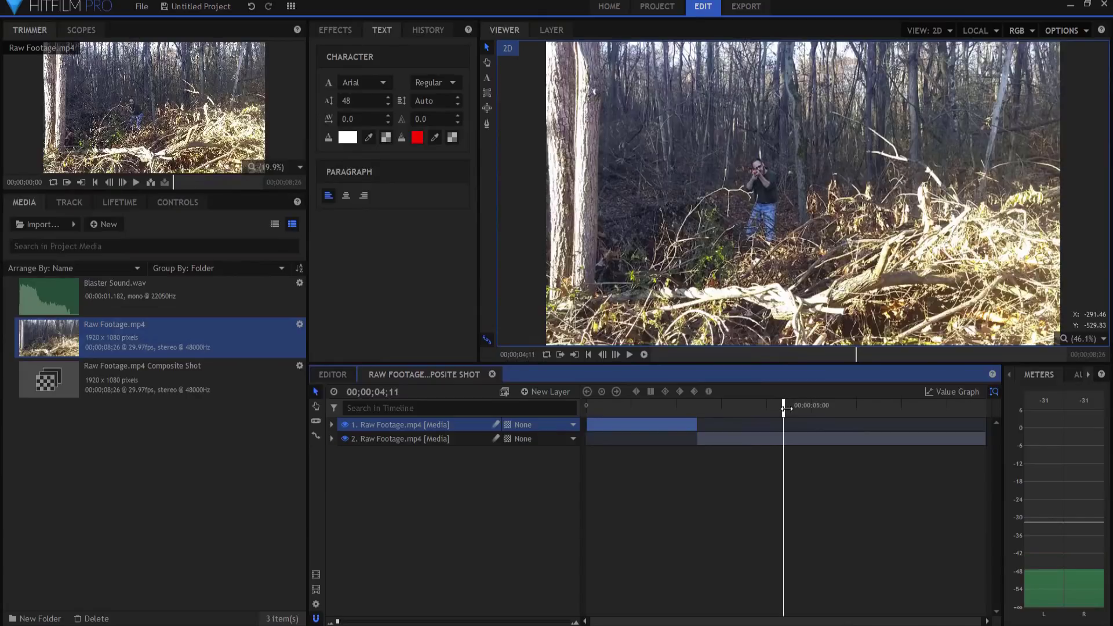
{"action": "key", "text": "Right"}
{"action": "key", "text": "Right"}
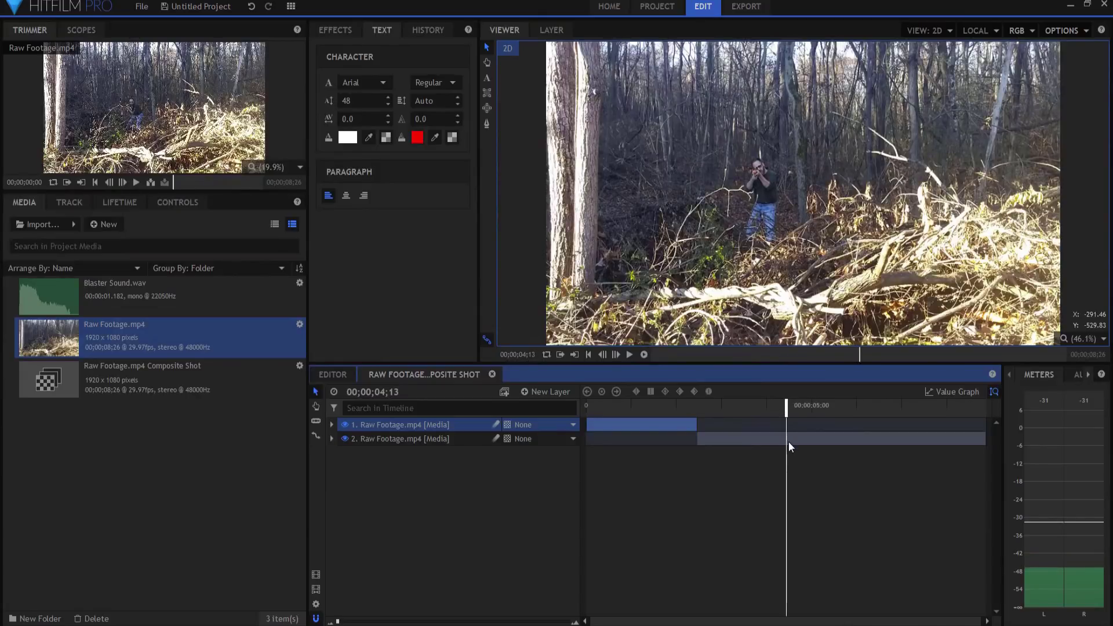
{"action": "right_click", "coordinate": [789, 443]}
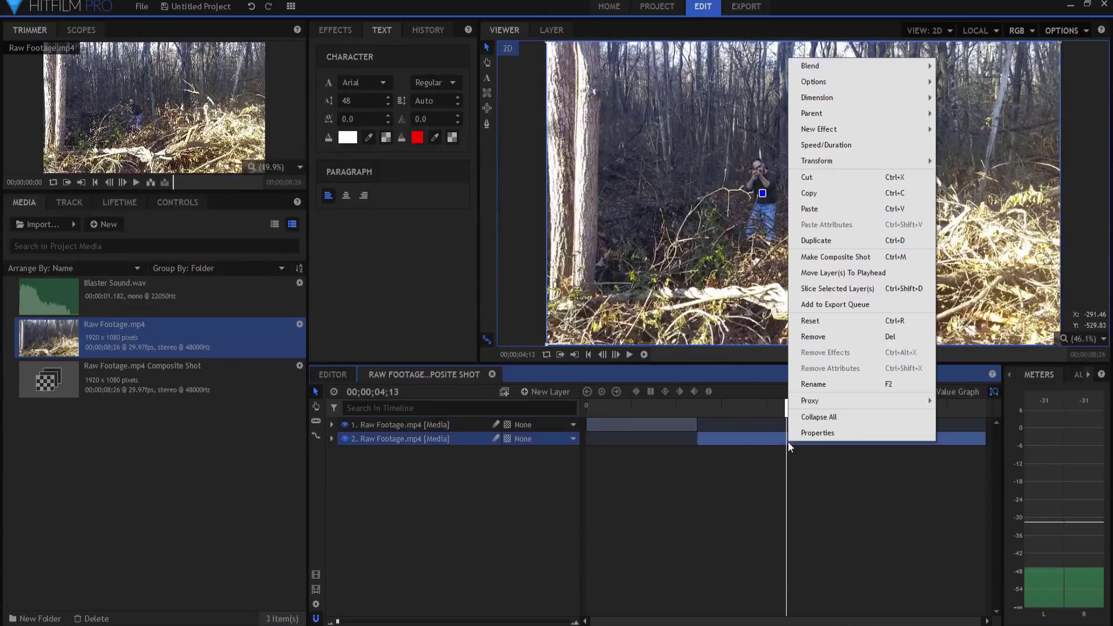
{"action": "left_click", "coordinate": [813, 290]}
{"action": "left_click_drag", "start_coordinate": [786, 404], "coordinate": [887, 404]}
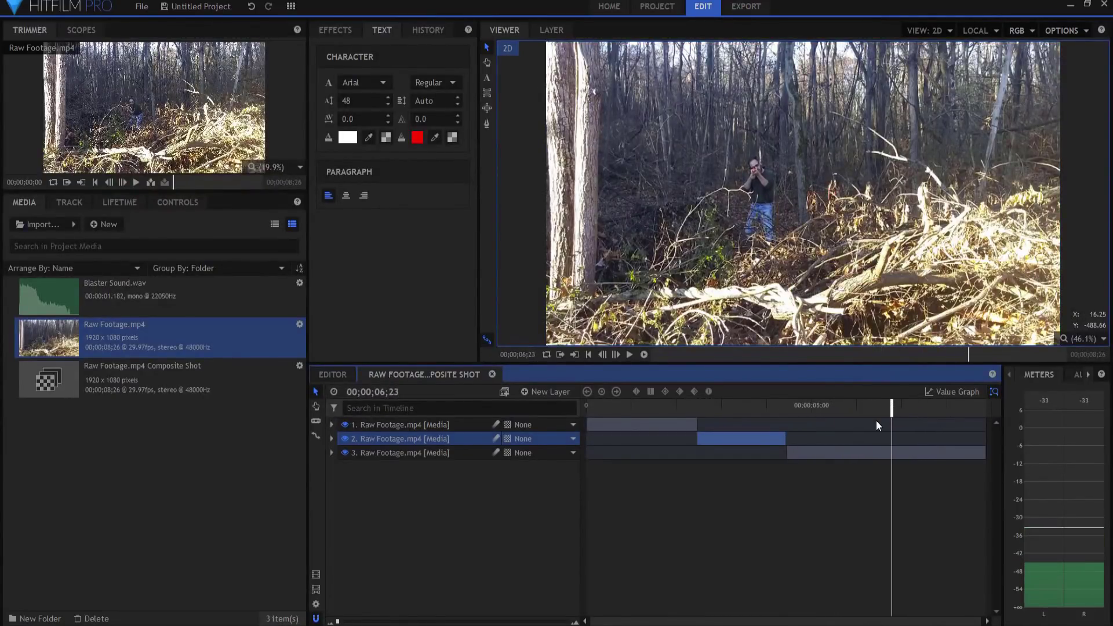
{"action": "right_click", "coordinate": [896, 450]}
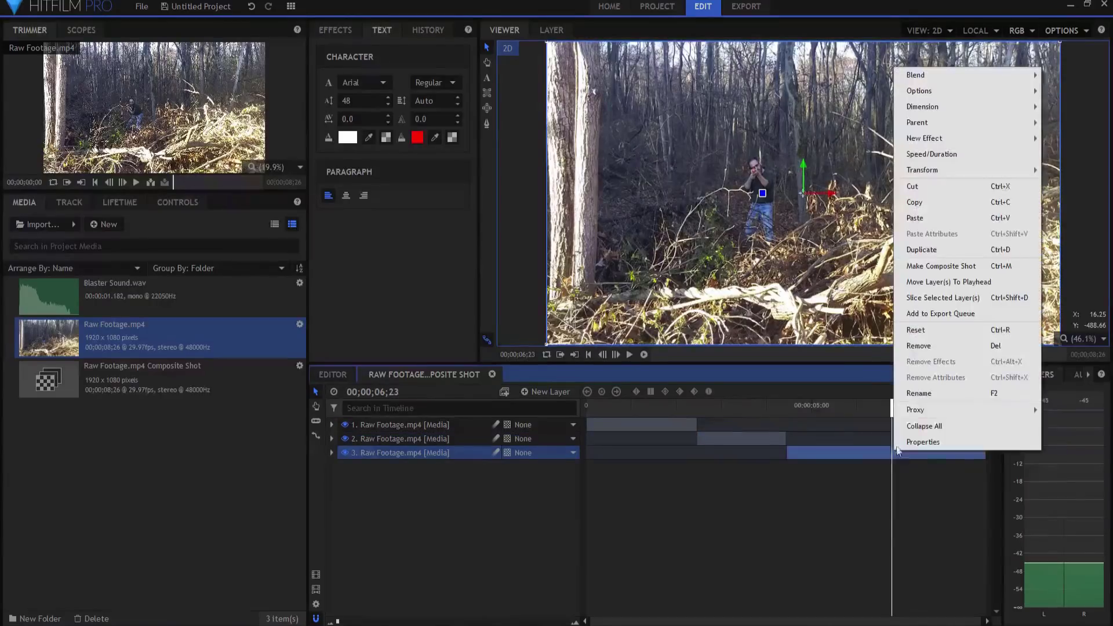
{"action": "left_click", "coordinate": [928, 297]}
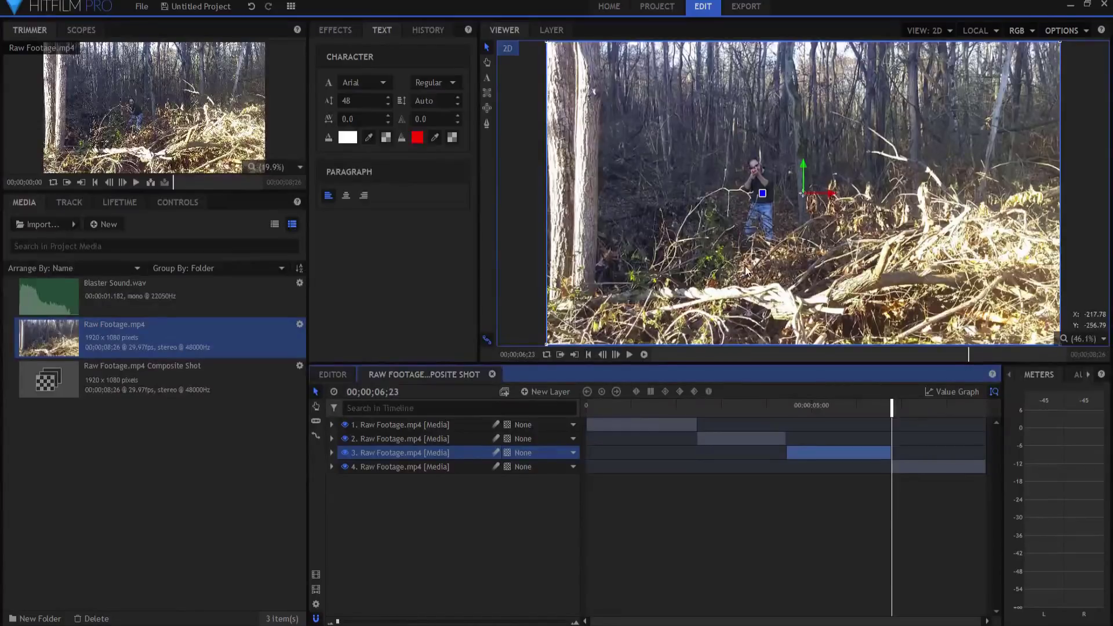
Create a plane layer named Bolt with Add blending
{"action": "left_click", "coordinate": [551, 388]}
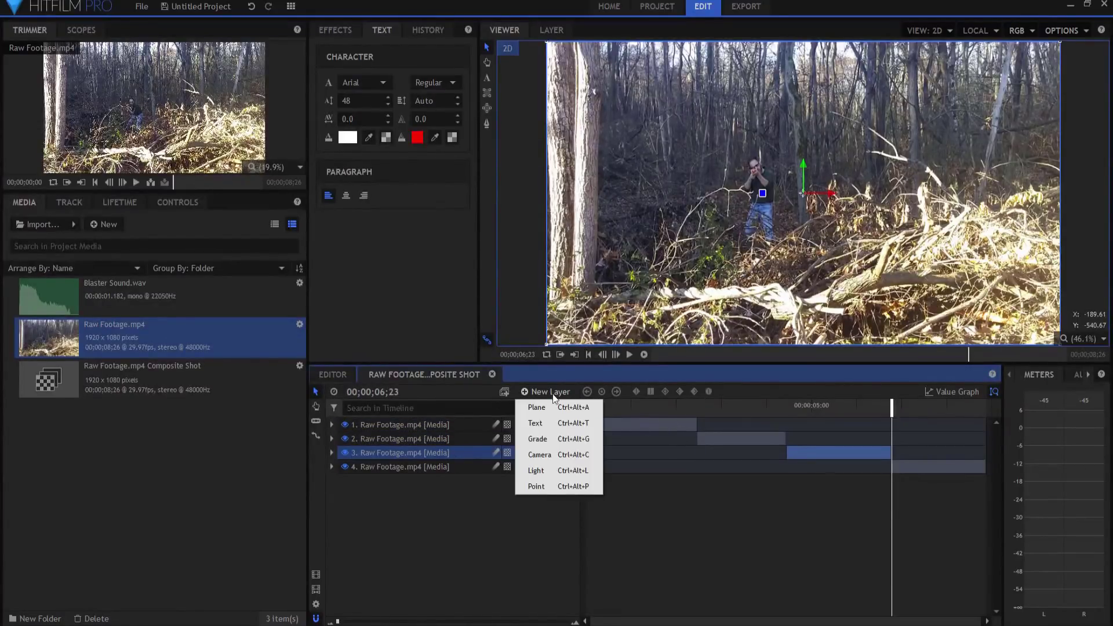
{"action": "left_click", "coordinate": [548, 407]}
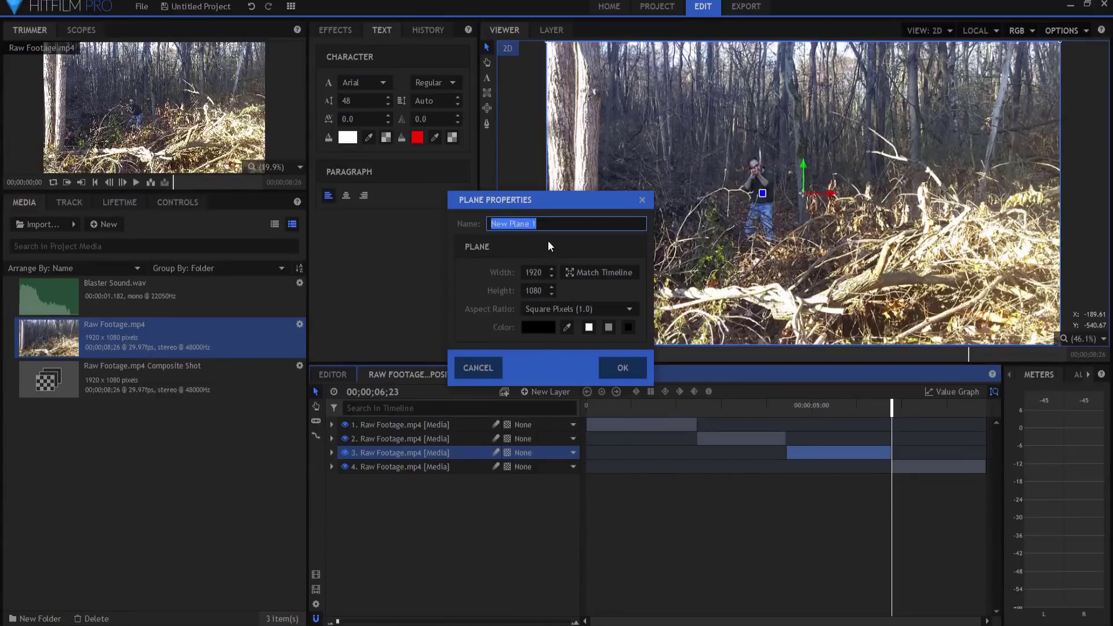
{"action": "type", "text": "Bolt"}
{"action": "key", "text": "Return"}
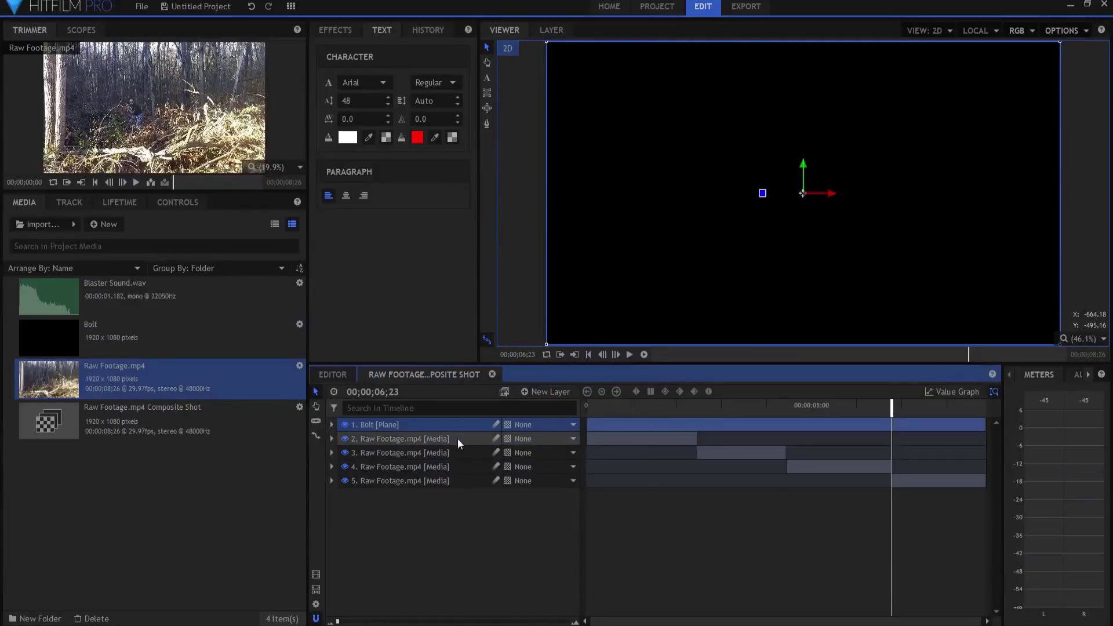
{"action": "right_click", "coordinate": [402, 423]}
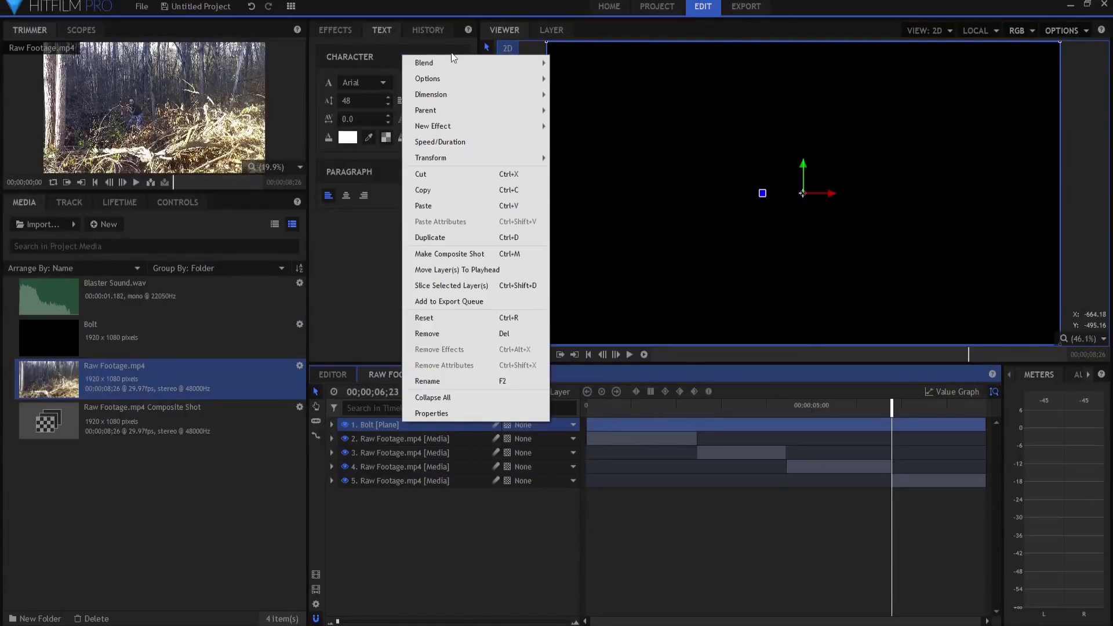
{"action": "mouse_move", "coordinate": [455, 62]}
{"action": "left_click", "coordinate": [574, 79]}
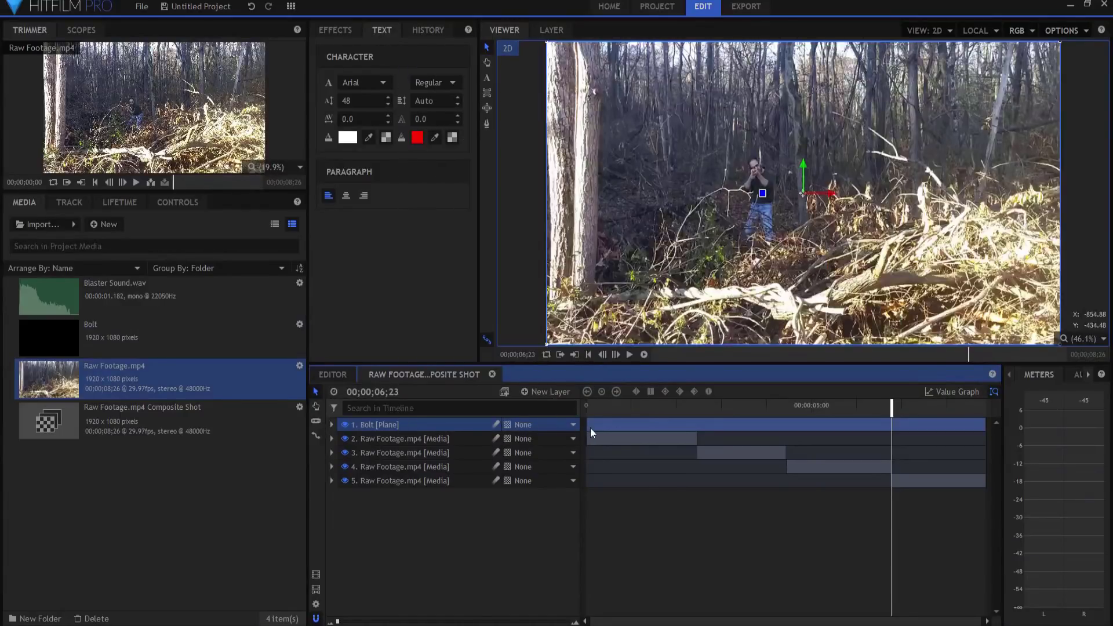
Trim the Bolt plane to run from 02;14 to 02;20
{"action": "left_click_drag", "start_coordinate": [584, 424], "coordinate": [697, 425]}
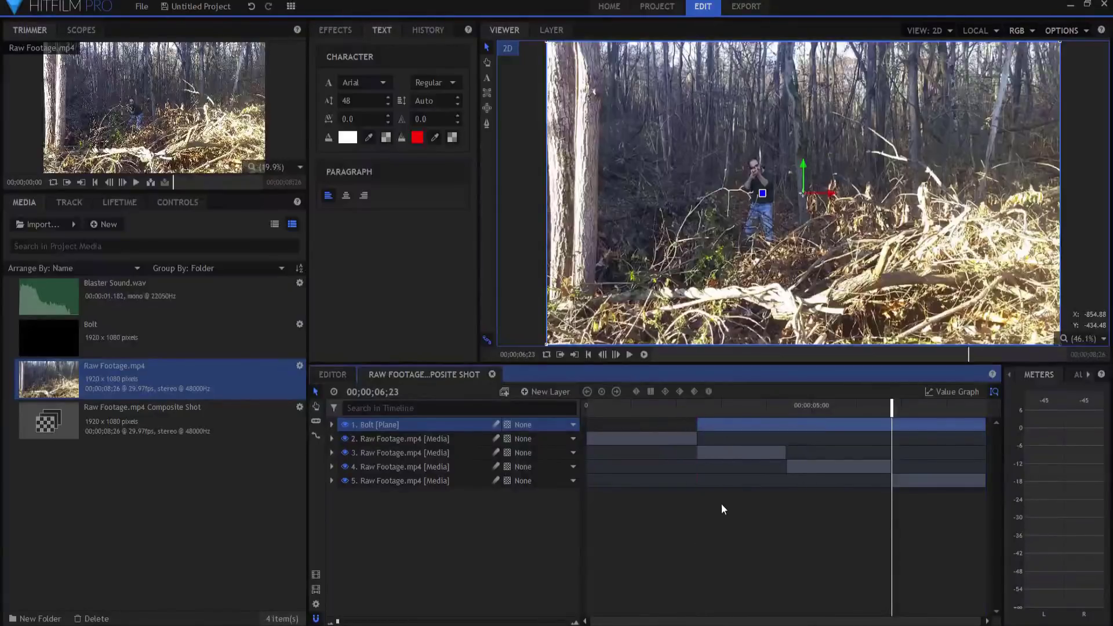
{"action": "left_click", "coordinate": [699, 405]}
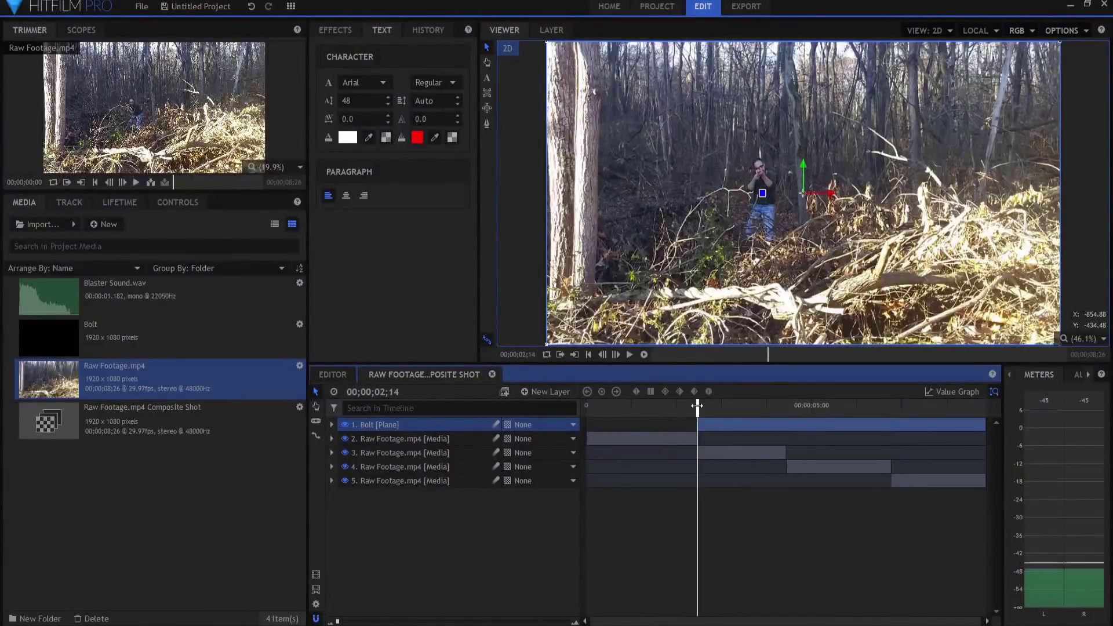
{"action": "left_click", "coordinate": [593, 425]}
{"action": "key", "text": "Right"}
{"action": "key", "text": "Right"}
{"action": "key", "text": "Right"}
{"action": "key", "text": "Right"}
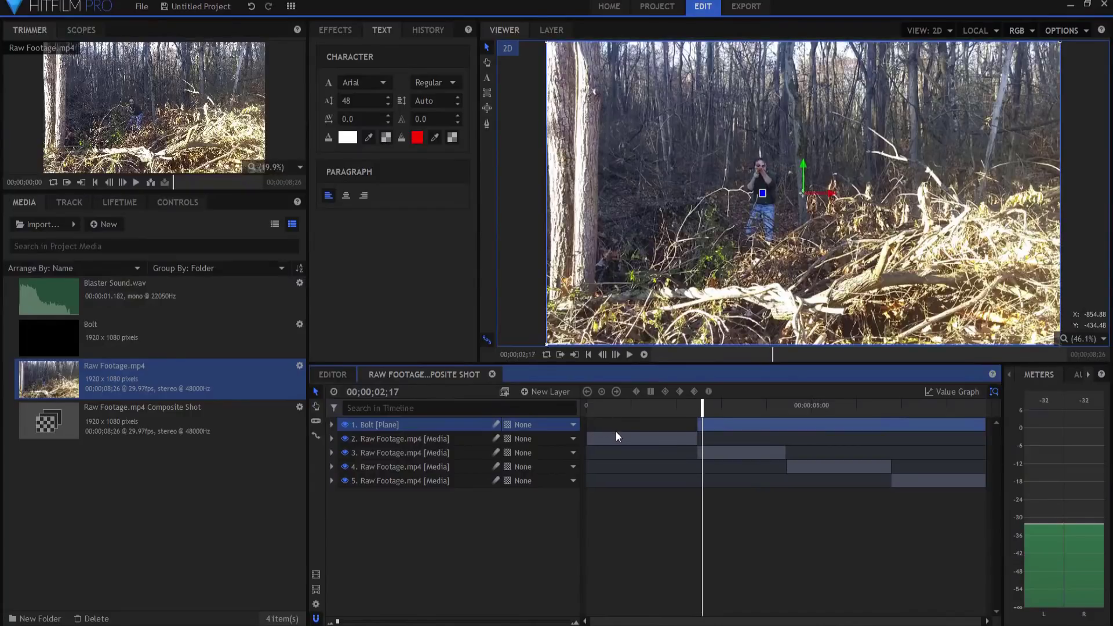
{"action": "key", "text": "Right"}
{"action": "key", "text": "Right"}
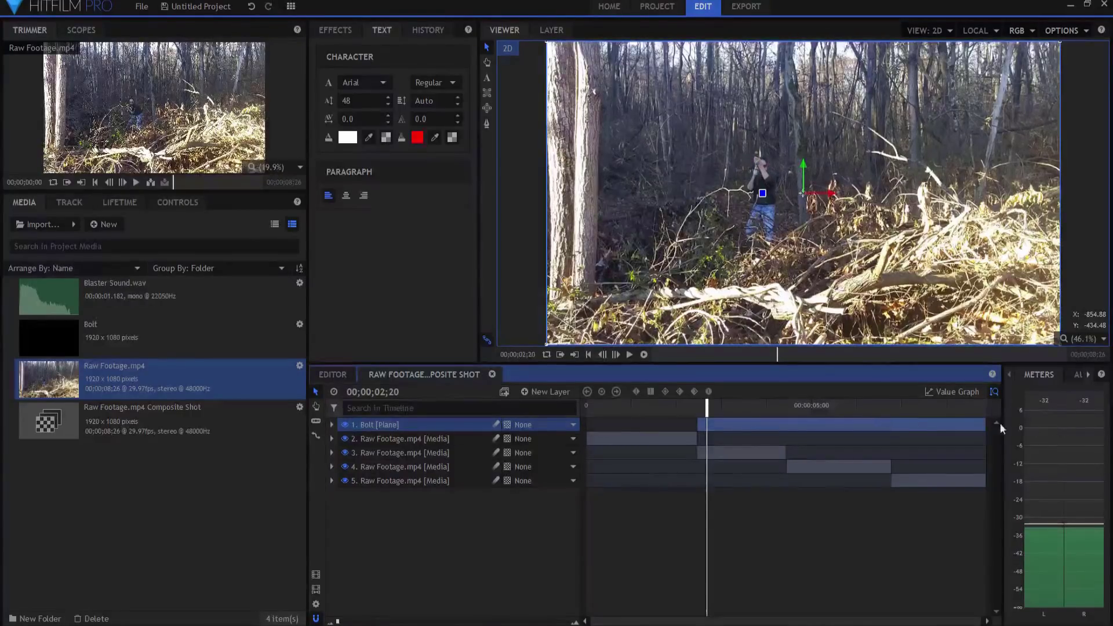
{"action": "left_click_drag", "start_coordinate": [984, 420], "coordinate": [707, 416]}
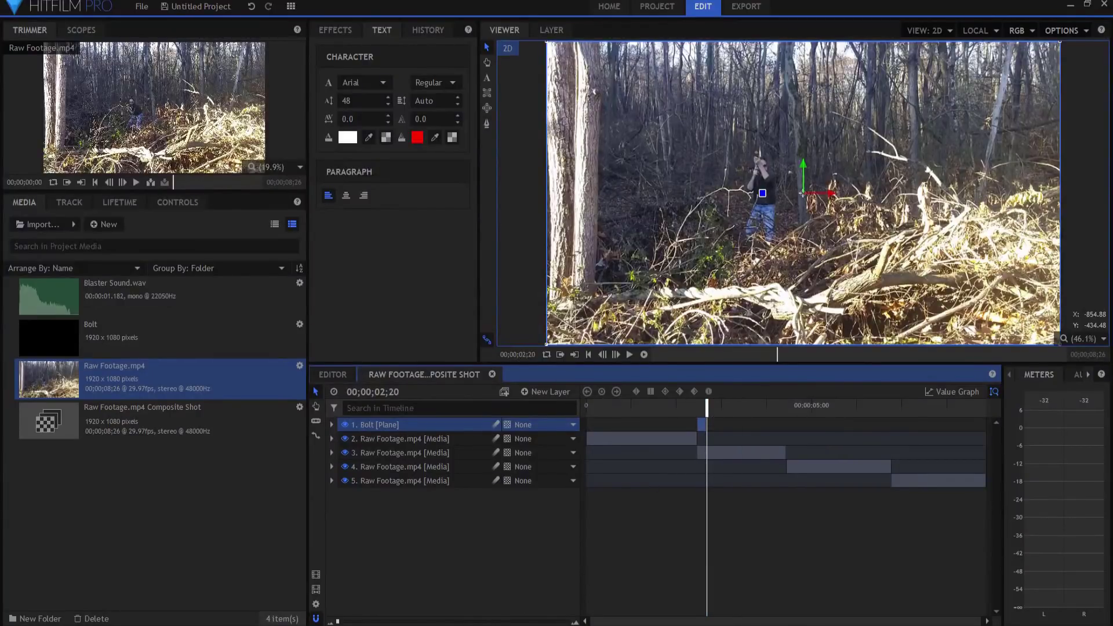
{"action": "left_click_drag", "start_coordinate": [337, 621], "coordinate": [567, 622]}
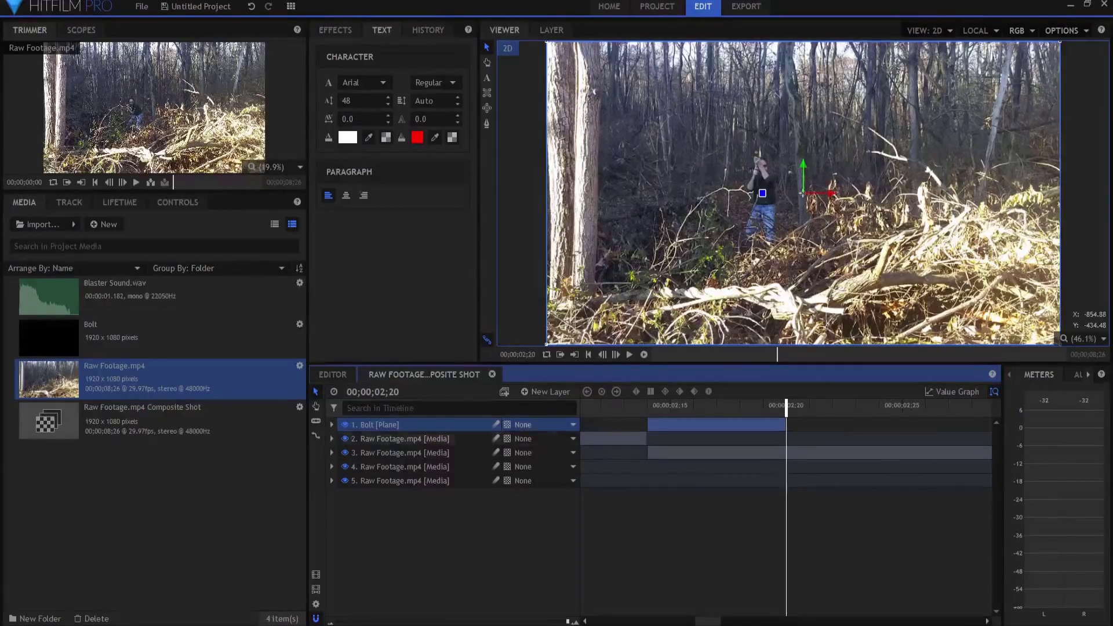
Add a point layer named Origin
{"action": "left_click", "coordinate": [545, 391]}
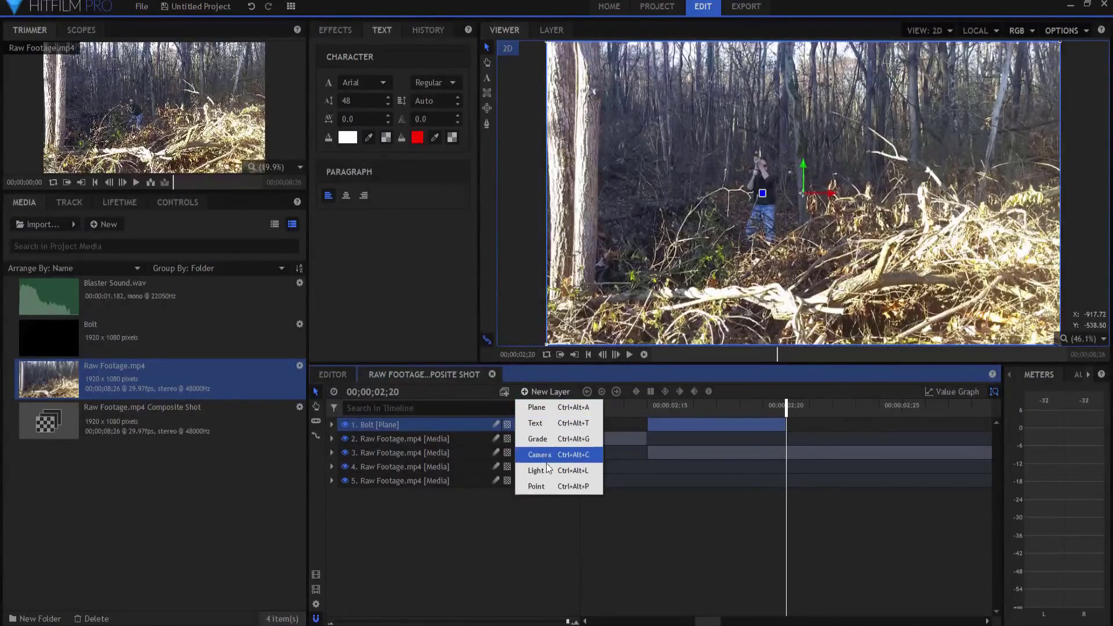
{"action": "left_click", "coordinate": [544, 485]}
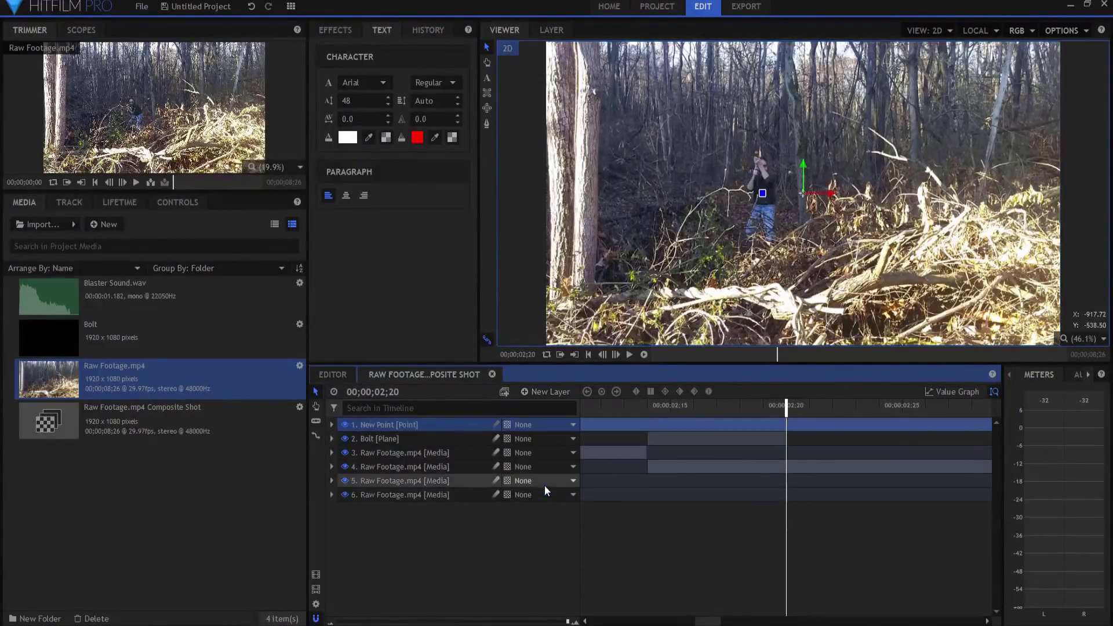
{"action": "double_click", "coordinate": [395, 425]}
{"action": "type", "text": "Ori"}
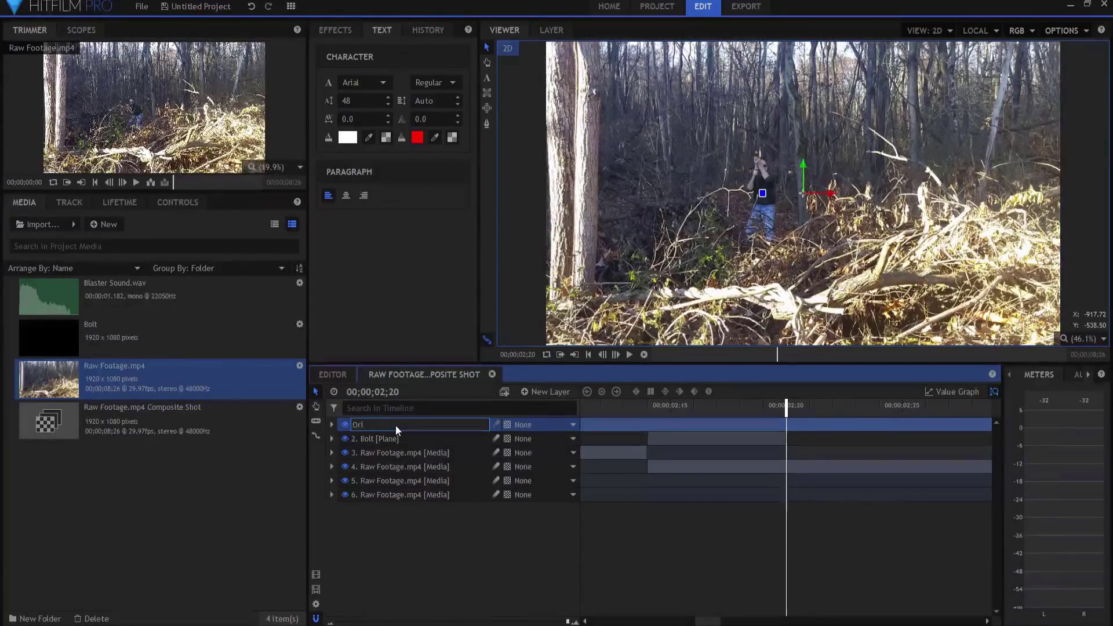
{"action": "type", "text": "gin"}
{"action": "key", "text": "Return"}
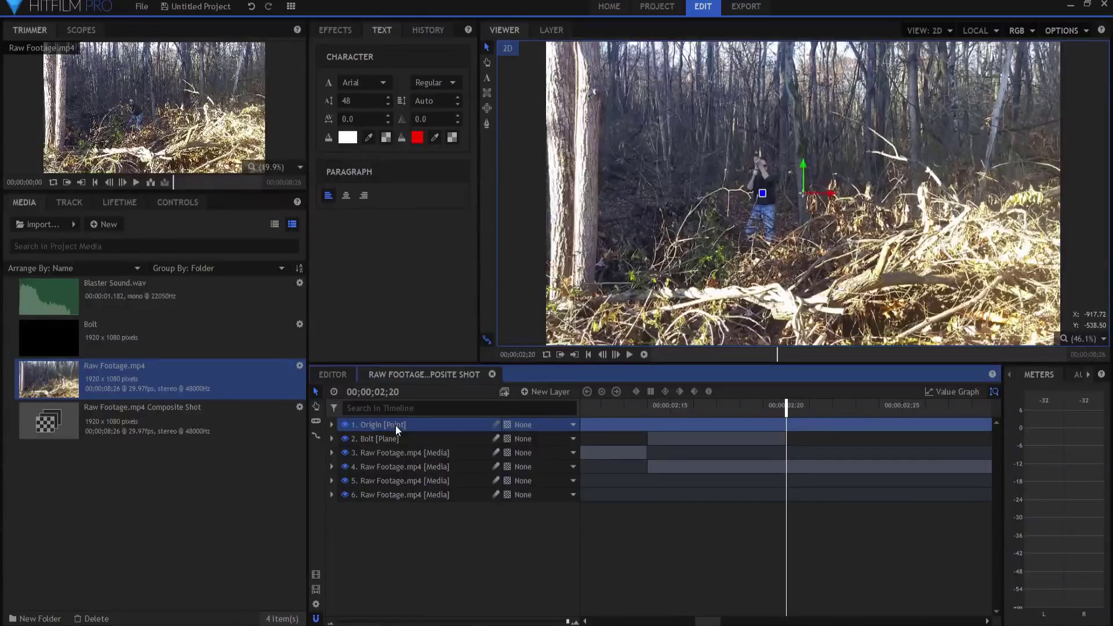
Duplicate the Origin layer and rename the copy Destination
{"action": "right_click", "coordinate": [396, 426]}
{"action": "left_click", "coordinate": [432, 271]}
{"action": "double_click", "coordinate": [379, 440]}
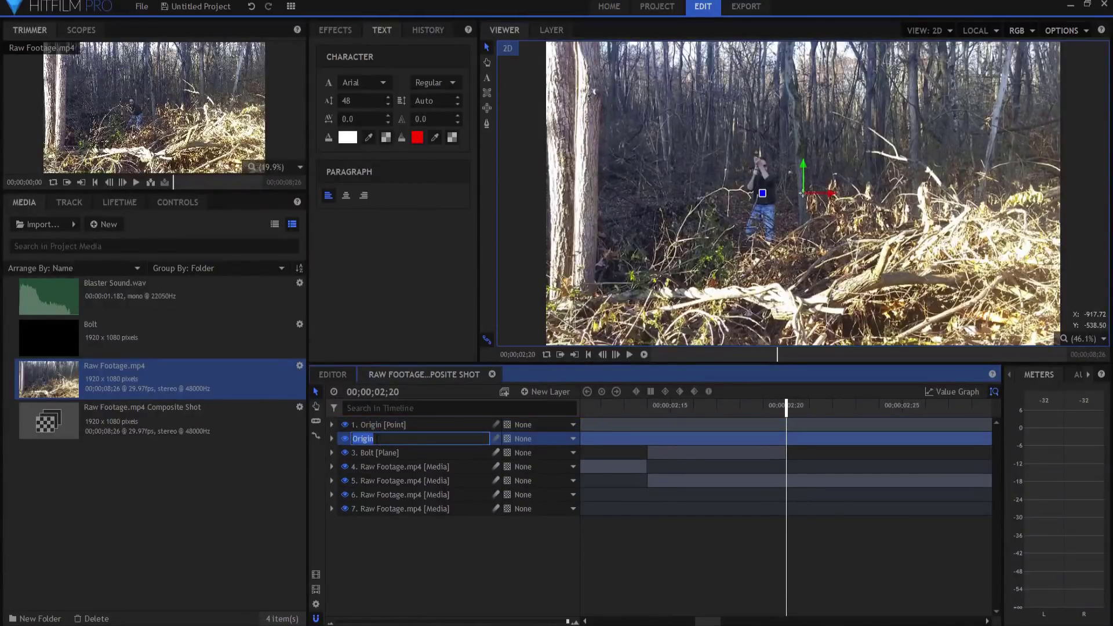
{"action": "type", "text": "Desit"}
{"action": "key", "text": "BackSpace"}
{"action": "key", "text": "Return"}
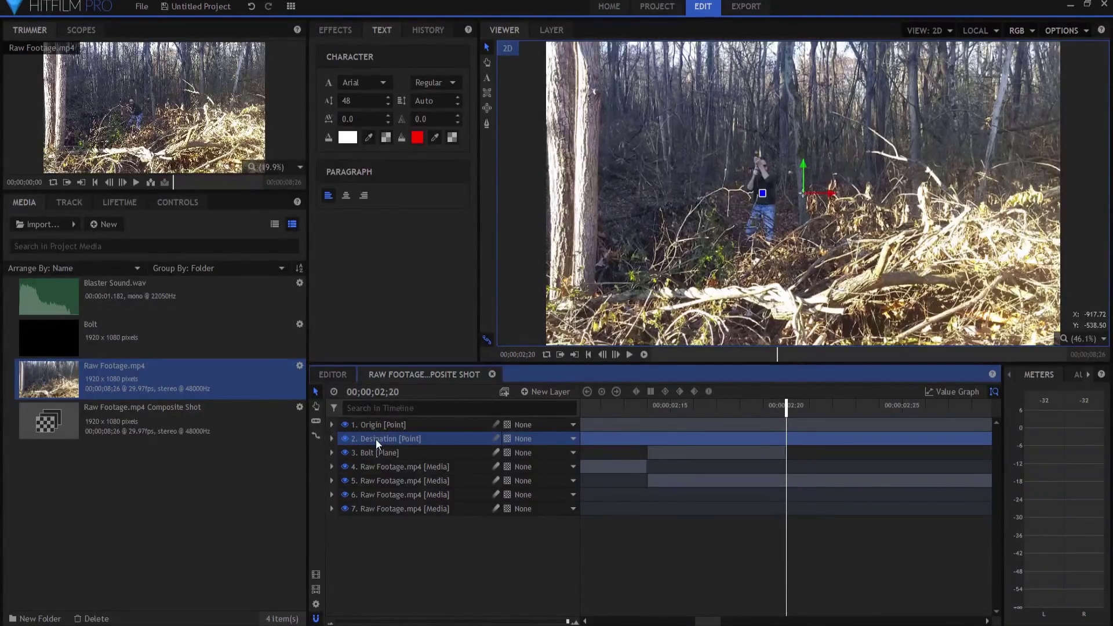
{"action": "double_click", "coordinate": [374, 440]}
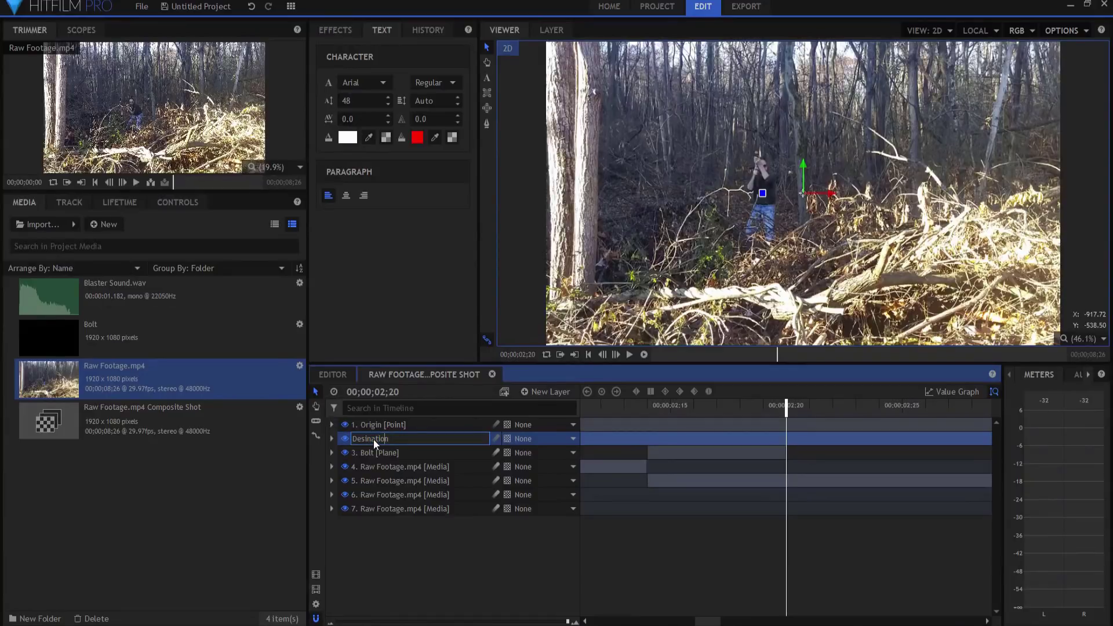
{"action": "type", "text": "t"}
{"action": "key", "text": "Return"}
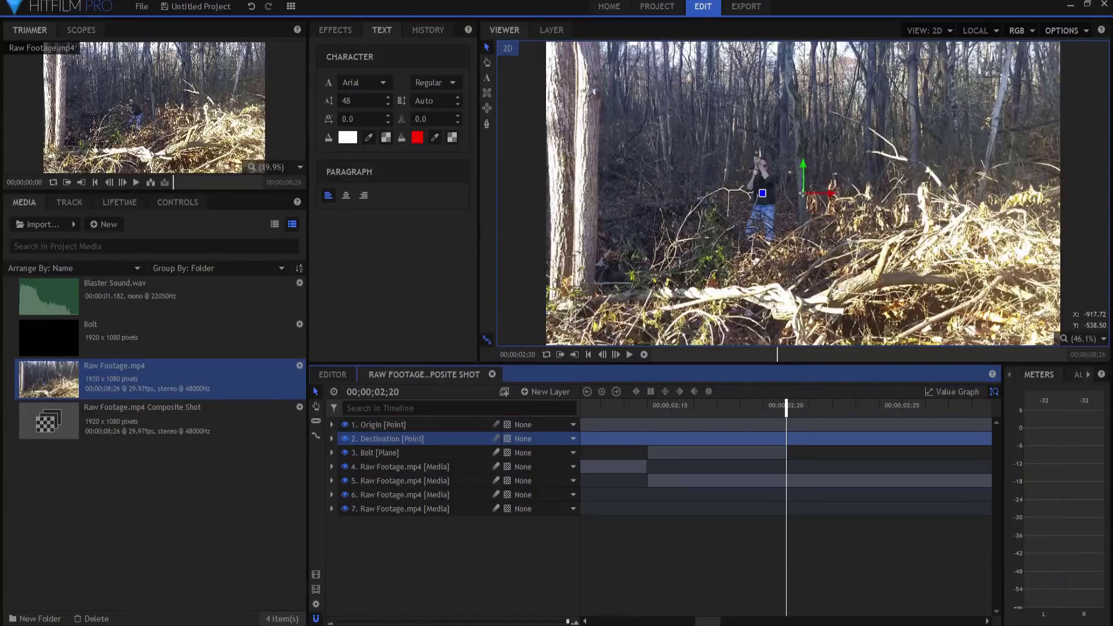
Trim Origin and Destination together to the Bolt layer's 02;14–02;20 span
{"action": "left_click_drag", "start_coordinate": [568, 621], "coordinate": [337, 621]}
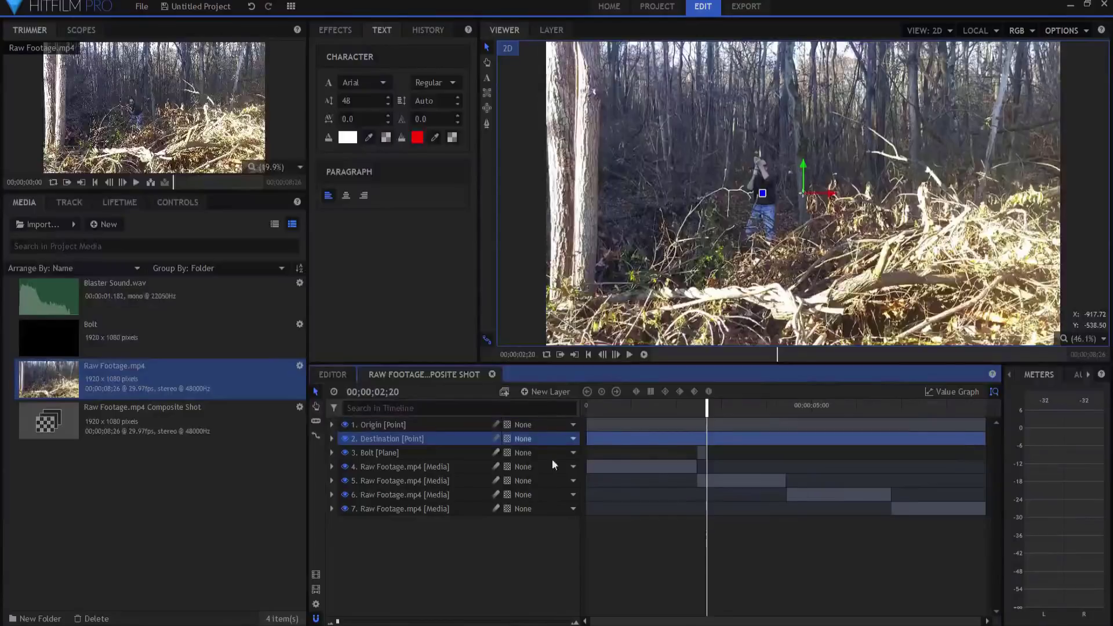
{"action": "left_click", "coordinate": [405, 423], "text": "ctrl"}
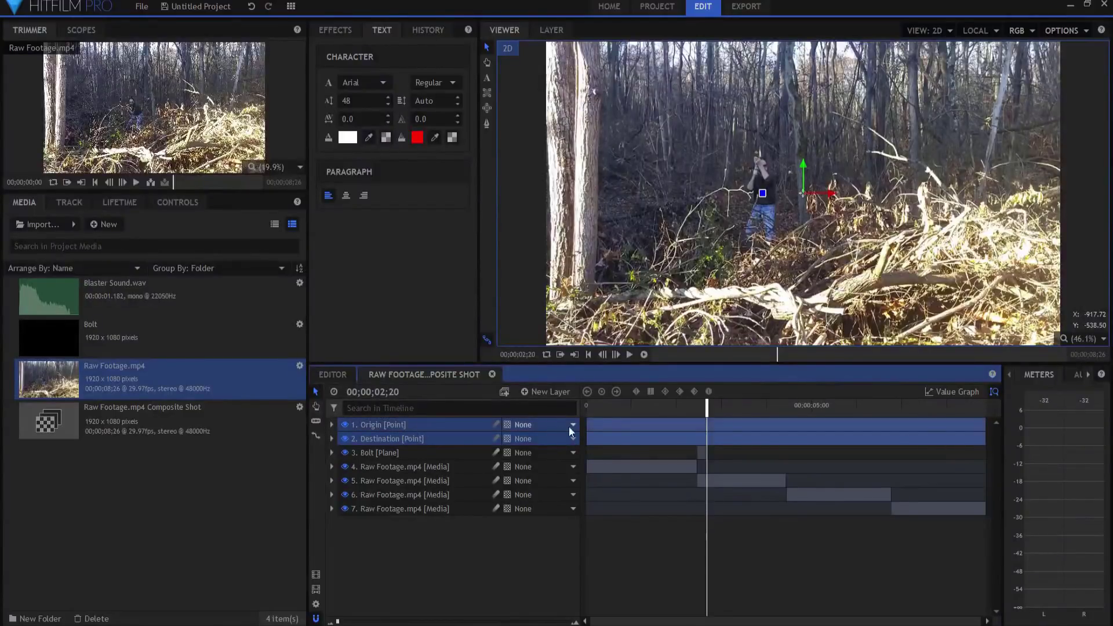
{"action": "left_click_drag", "start_coordinate": [587, 426], "coordinate": [699, 427]}
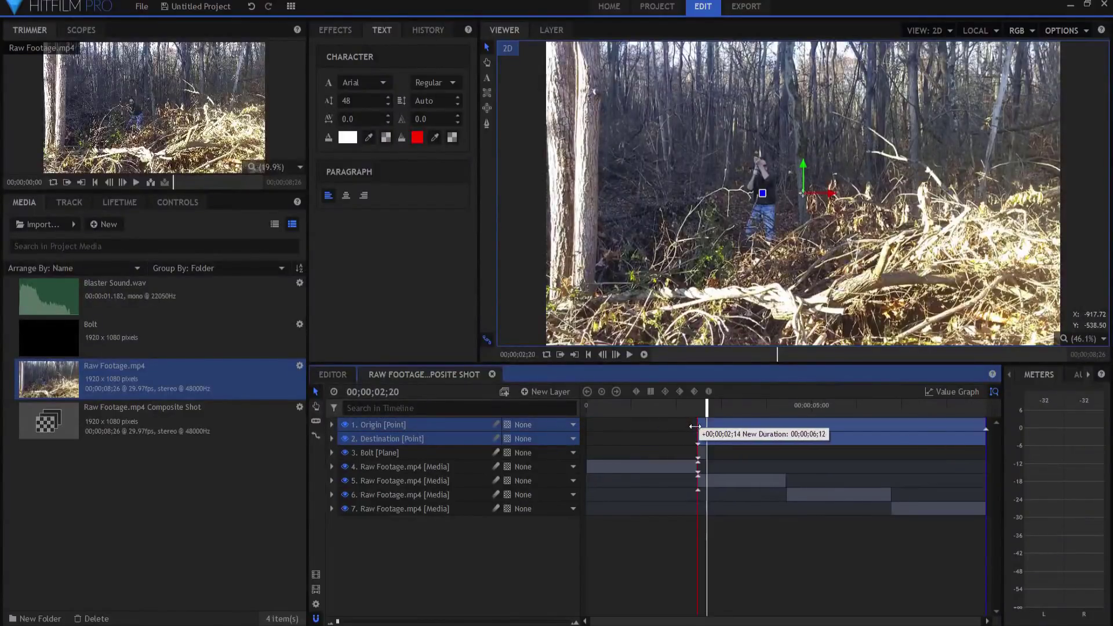
{"action": "left_click_drag", "start_coordinate": [985, 426], "coordinate": [705, 424]}
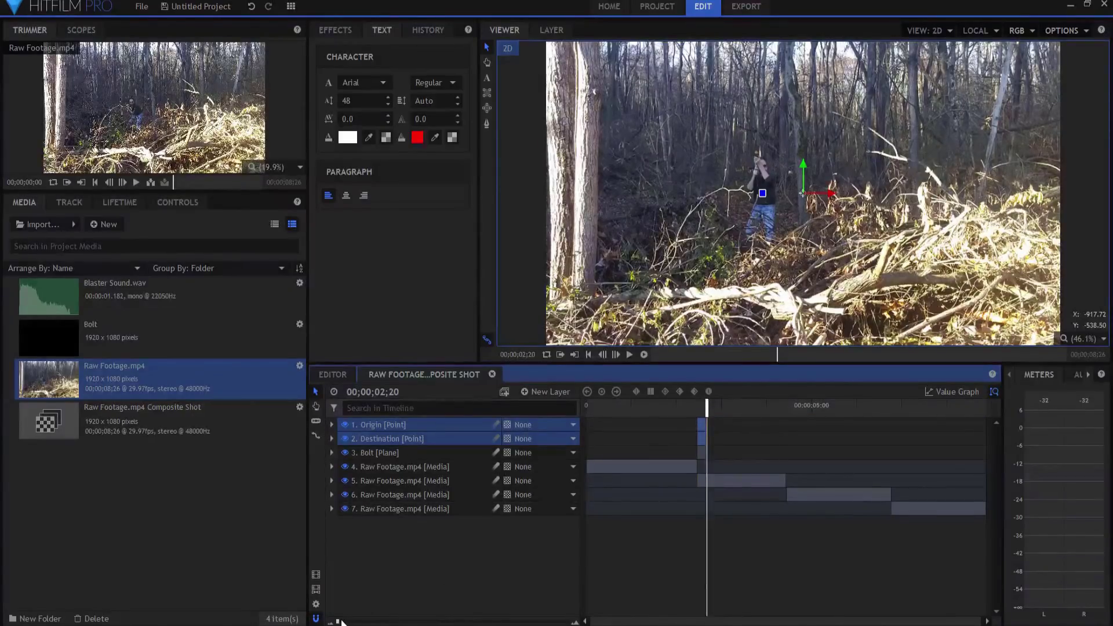
{"action": "left_click_drag", "start_coordinate": [337, 622], "coordinate": [560, 621]}
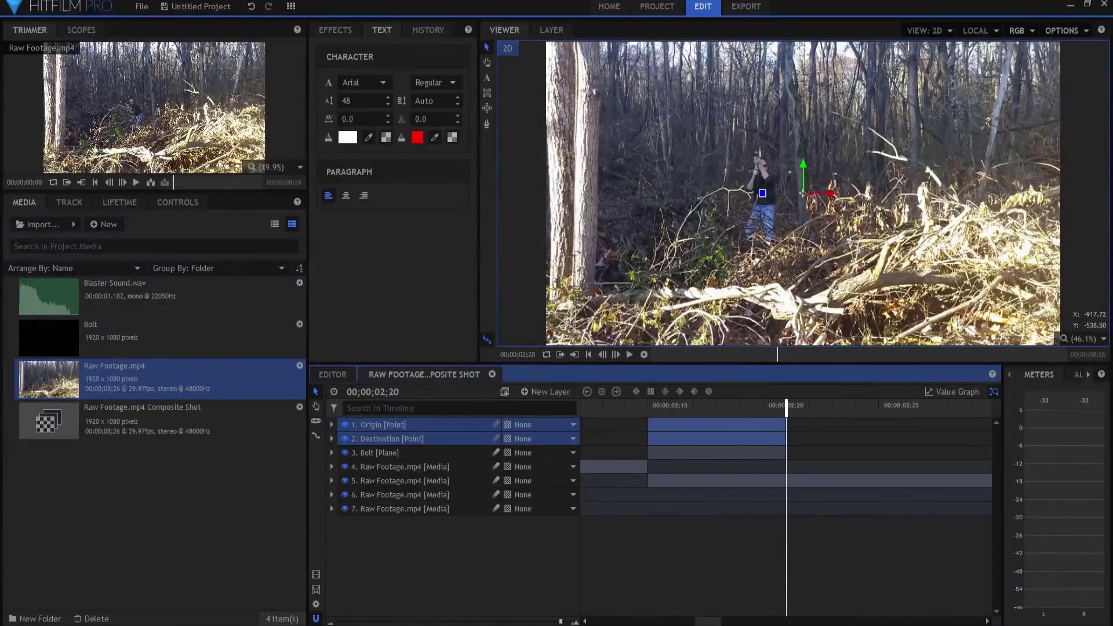
{"action": "left_click", "coordinate": [647, 404]}
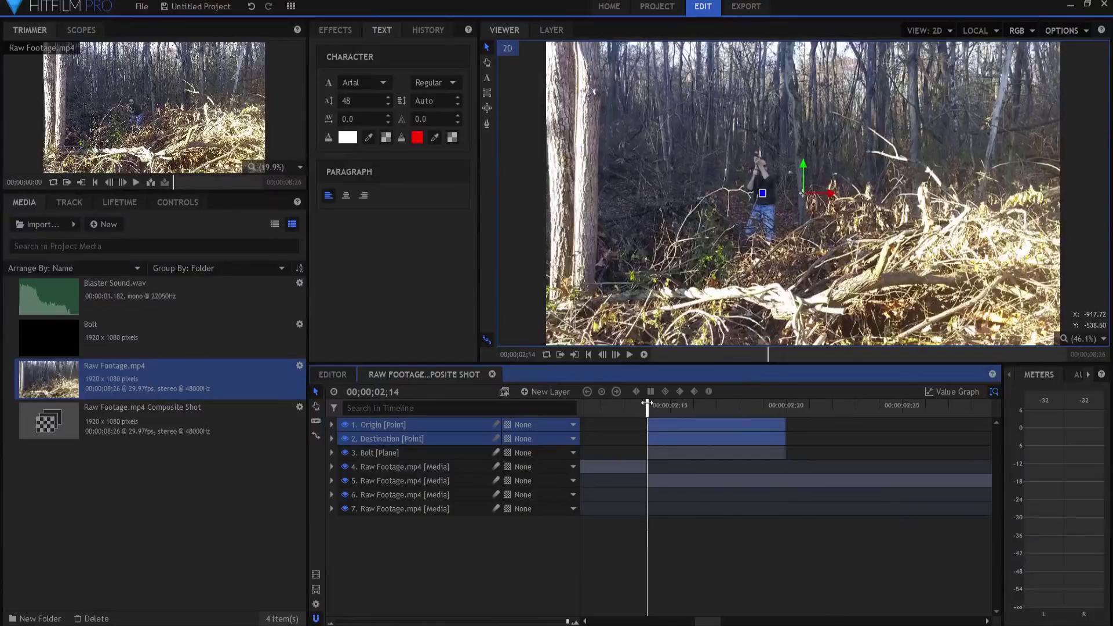
{"action": "left_click", "coordinate": [388, 452]}
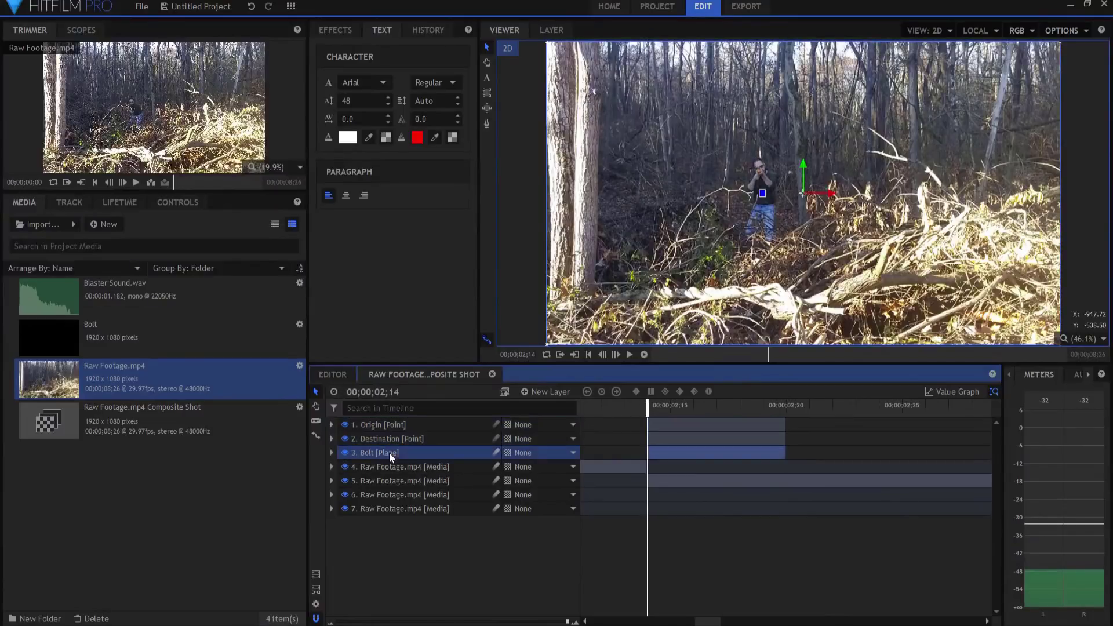
Apply the Lightning & Electricity effect to the Bolt layer
{"action": "left_click", "coordinate": [335, 30]}
{"action": "type", "text": "lig"}
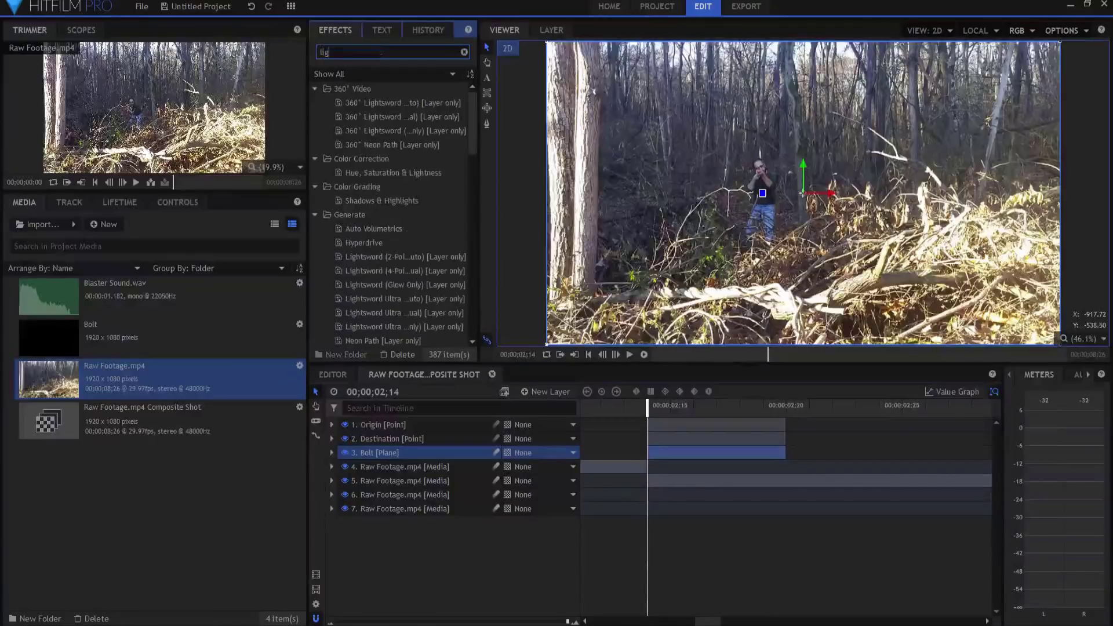
{"action": "type", "text": "htn"}
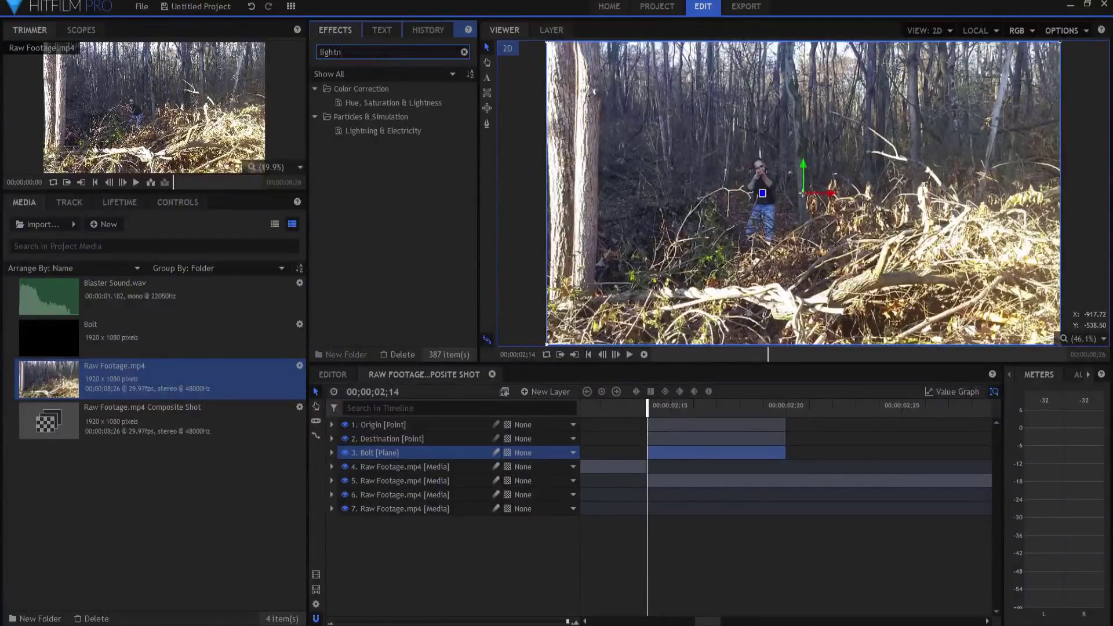
{"action": "left_click_drag", "start_coordinate": [382, 131], "coordinate": [385, 455]}
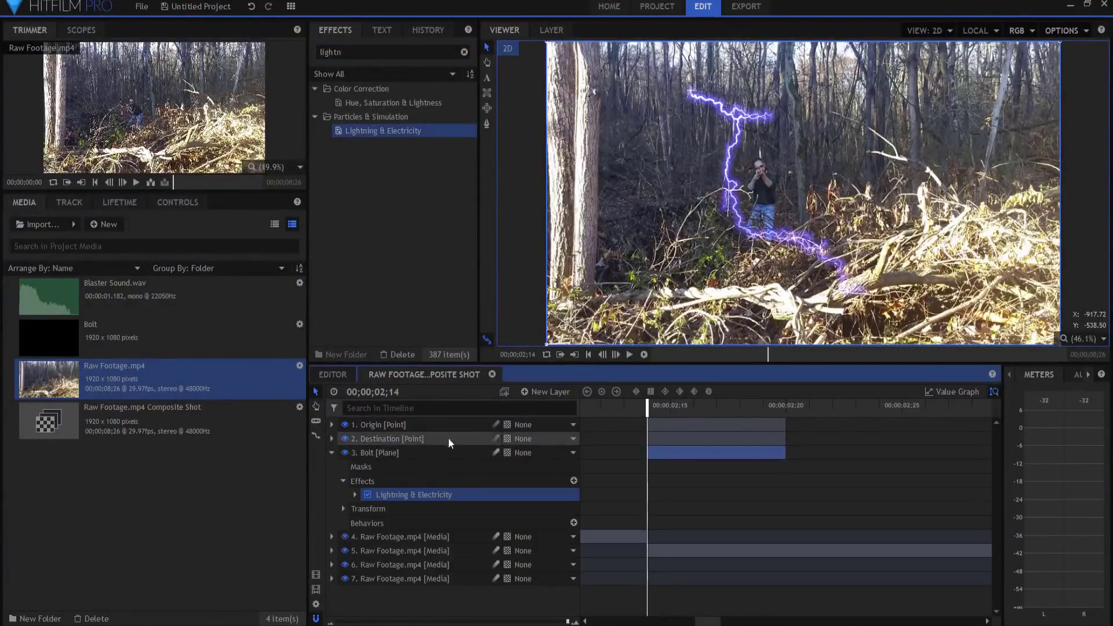
{"action": "left_click", "coordinate": [354, 495]}
Set Wave Scale, Twitch Scale and branch Quantity to 0 for a straight bolt
{"action": "left_click_drag", "start_coordinate": [655, 362], "coordinate": [656, 319]}
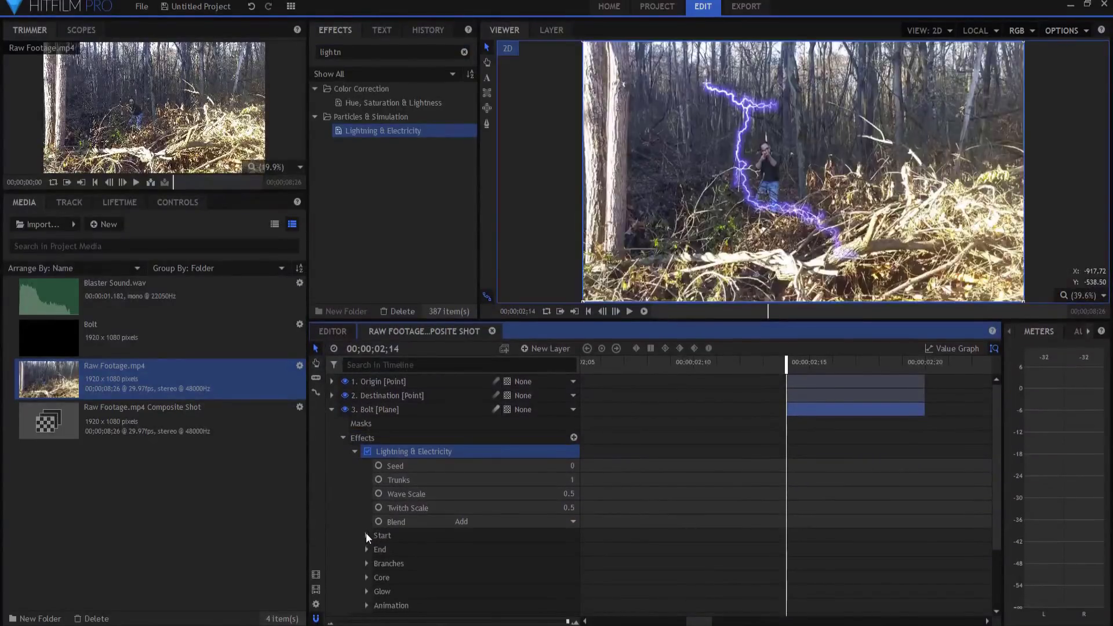
{"action": "left_click_drag", "start_coordinate": [568, 494], "coordinate": [545, 510]}
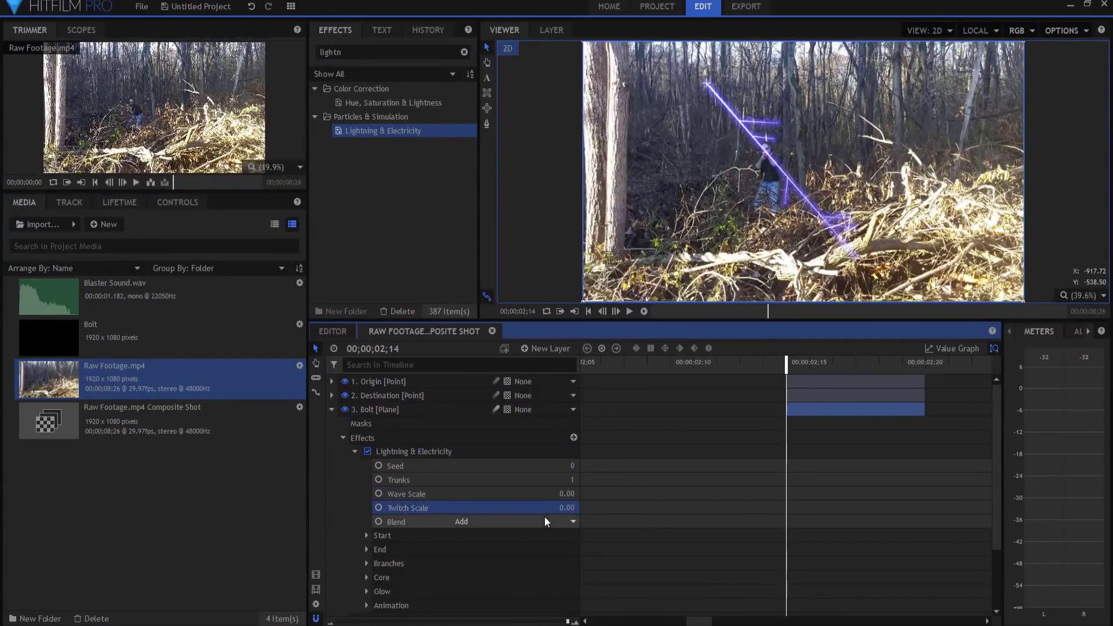
{"action": "left_click", "coordinate": [364, 563]}
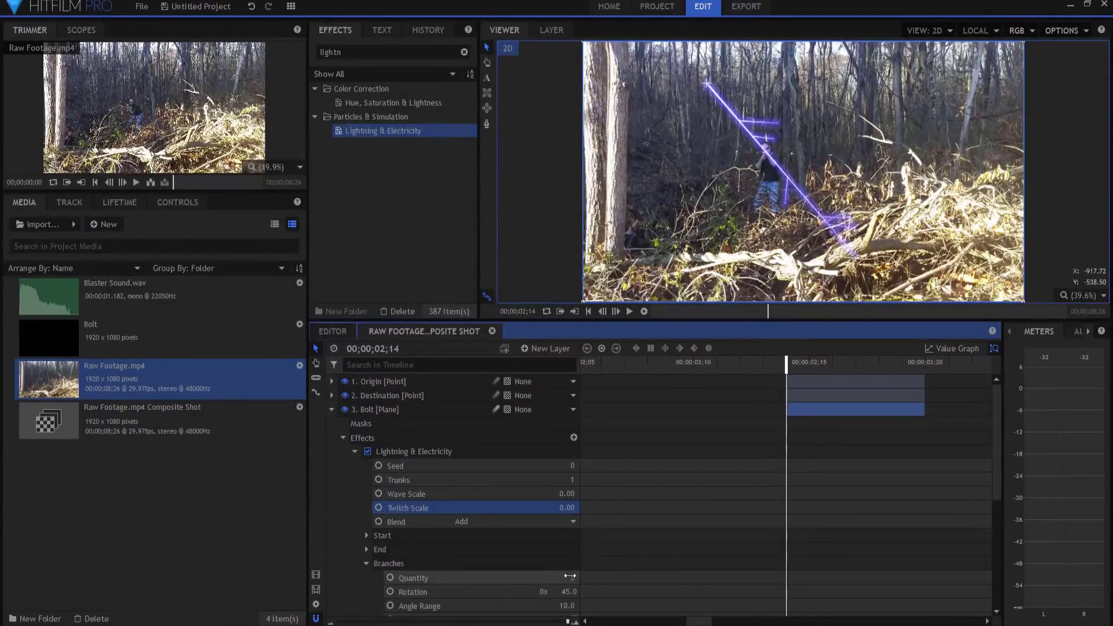
{"action": "left_click_drag", "start_coordinate": [570, 576], "coordinate": [558, 577]}
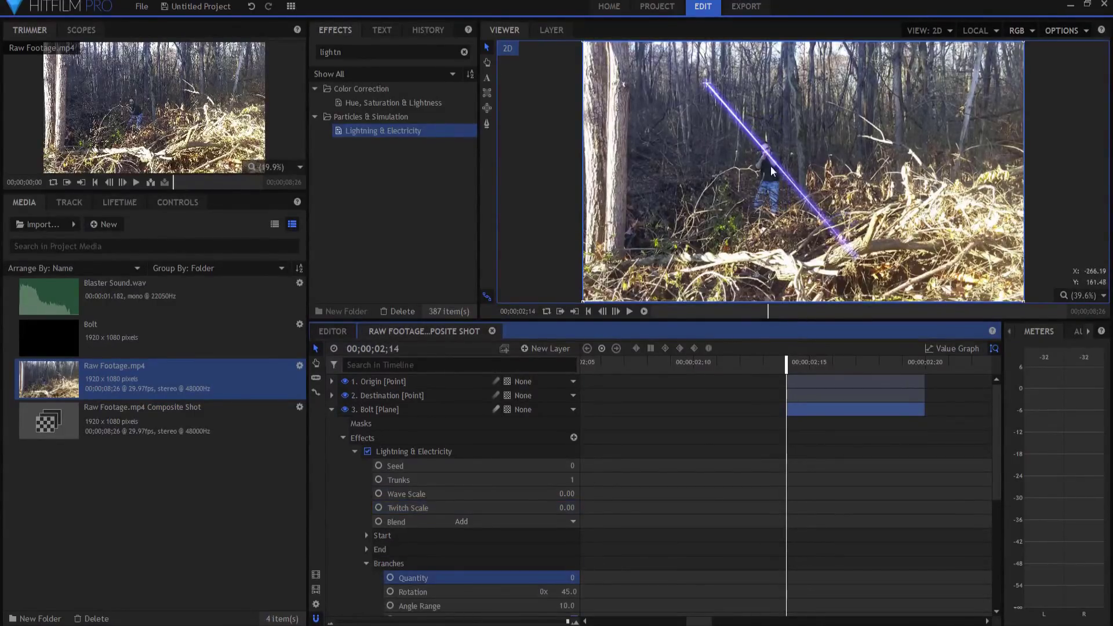
{"action": "left_click", "coordinate": [365, 564]}
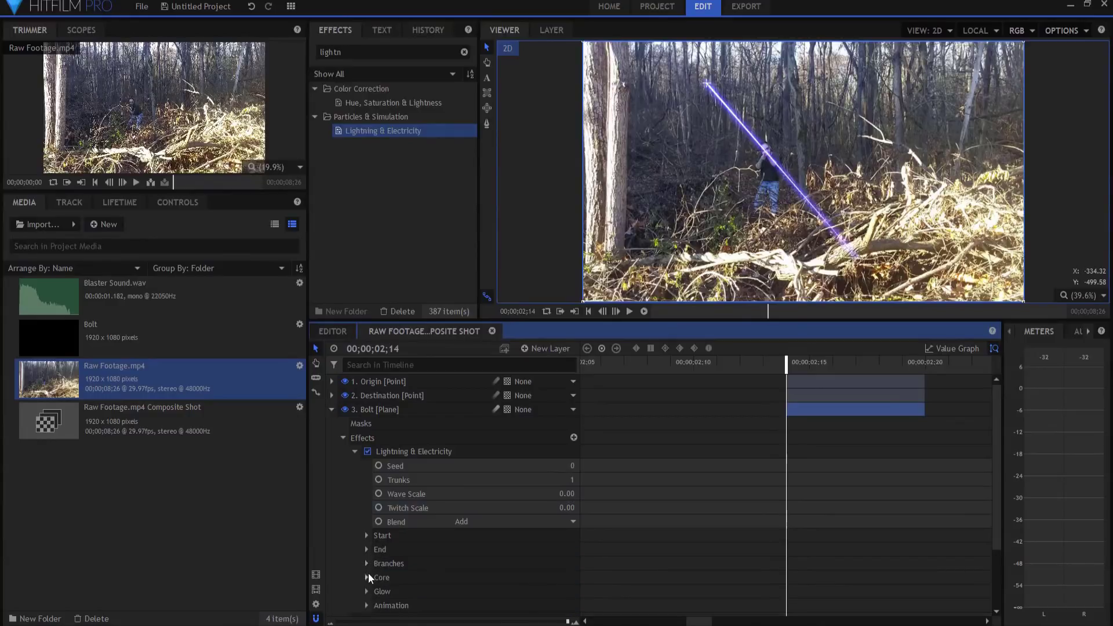
Set the lightning's glow colour to red
{"action": "left_click", "coordinate": [366, 592]}
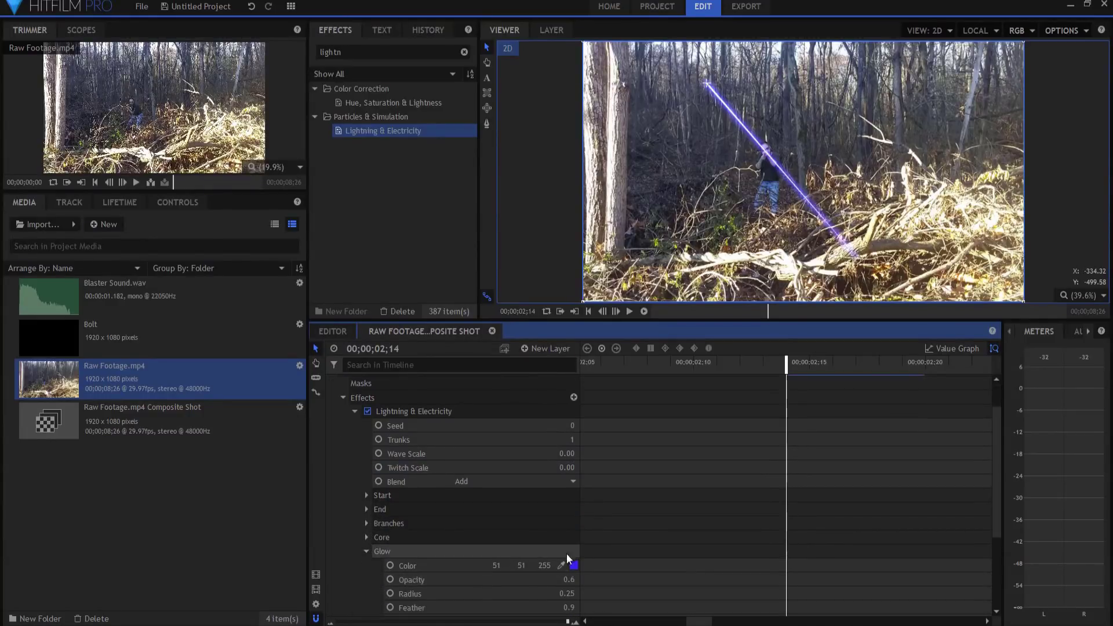
{"action": "left_click", "coordinate": [572, 565]}
{"action": "left_click", "coordinate": [436, 261]}
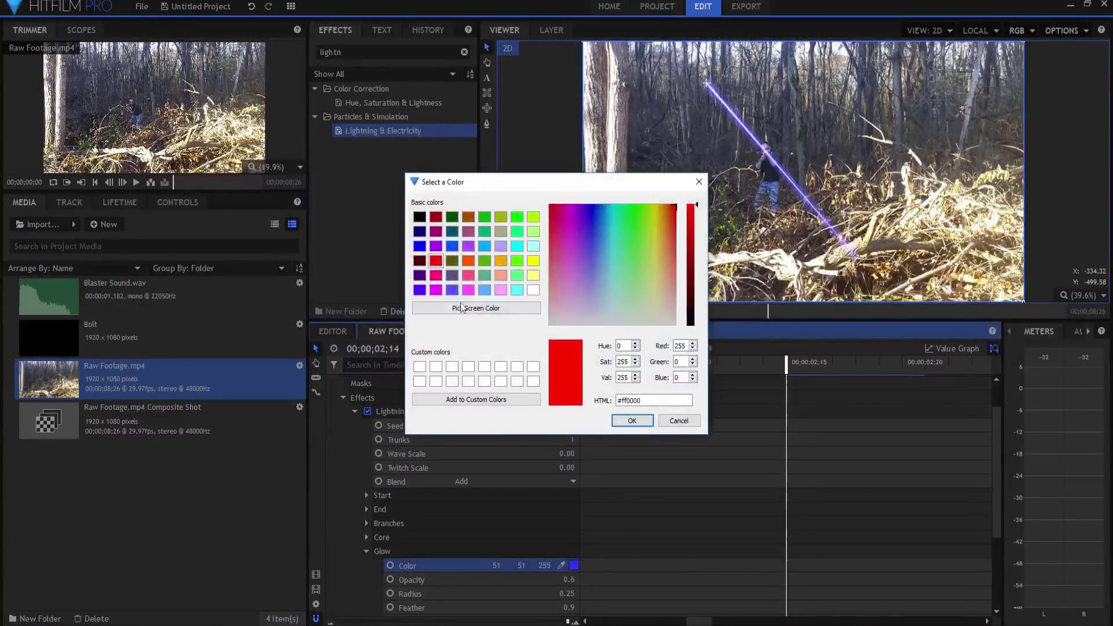
{"action": "left_click", "coordinate": [632, 421]}
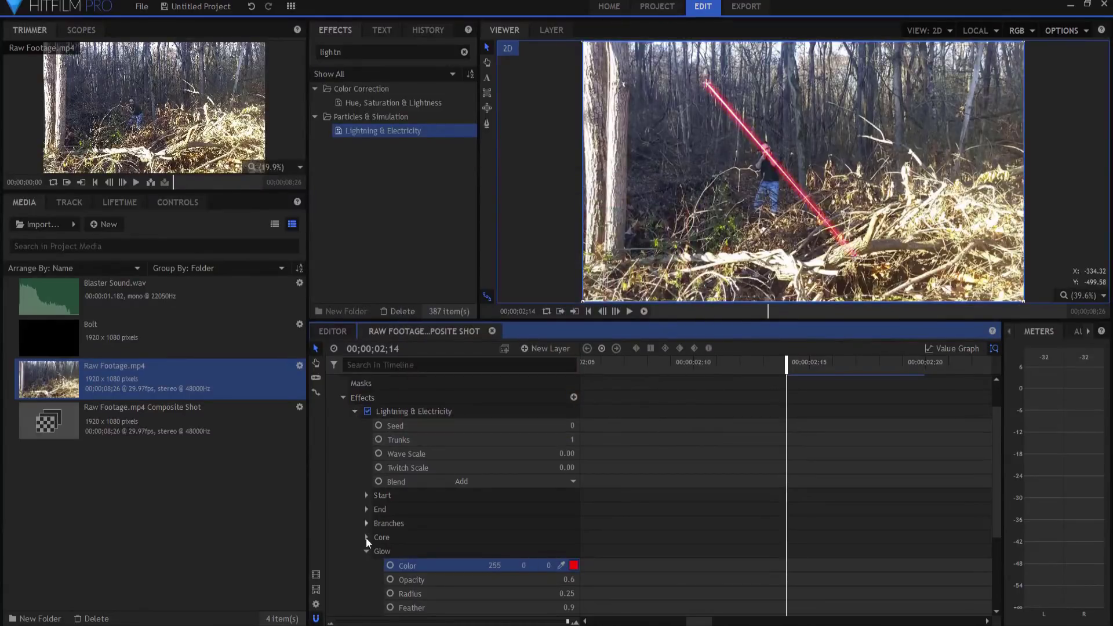
{"action": "left_click", "coordinate": [365, 550]}
Set the Start Point to 0,0 and link it to the Origin layer
{"action": "left_click", "coordinate": [379, 493]}
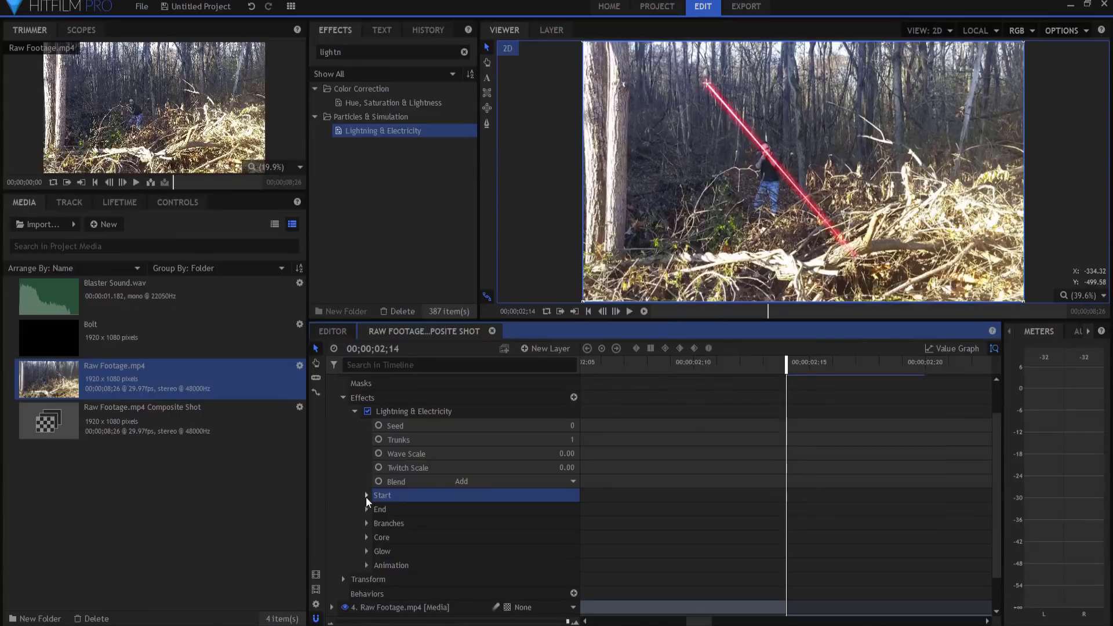
{"action": "left_click", "coordinate": [367, 495]}
{"action": "left_click", "coordinate": [531, 507]}
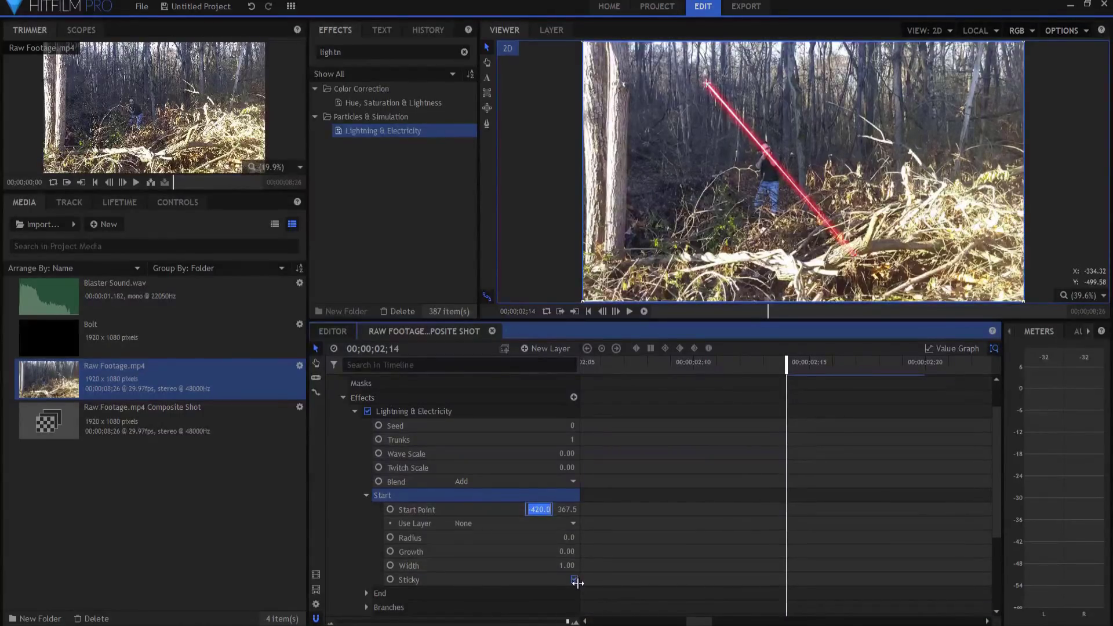
{"action": "type", "text": "0"}
{"action": "key", "text": "Tab"}
{"action": "type", "text": "0"}
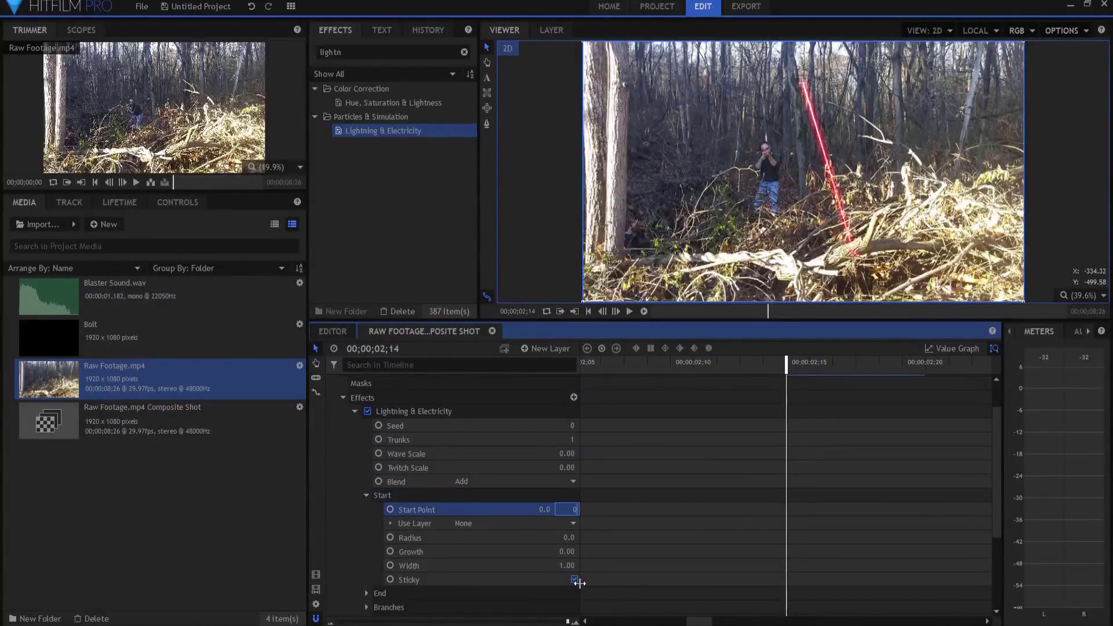
{"action": "key", "text": "Return"}
{"action": "left_click", "coordinate": [485, 523]}
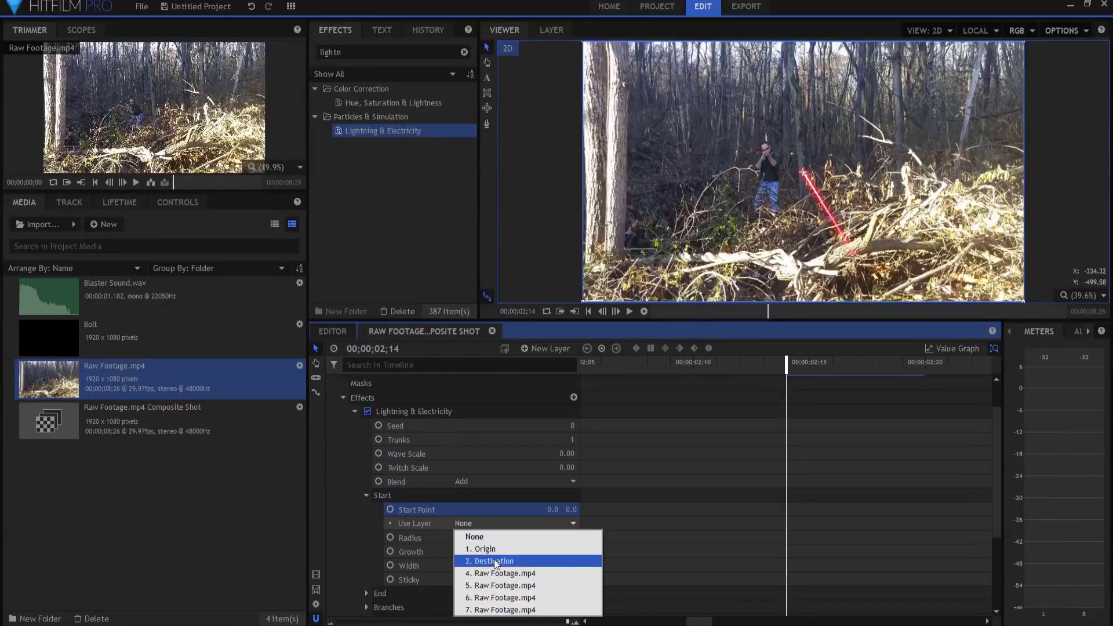
{"action": "left_click", "coordinate": [484, 549]}
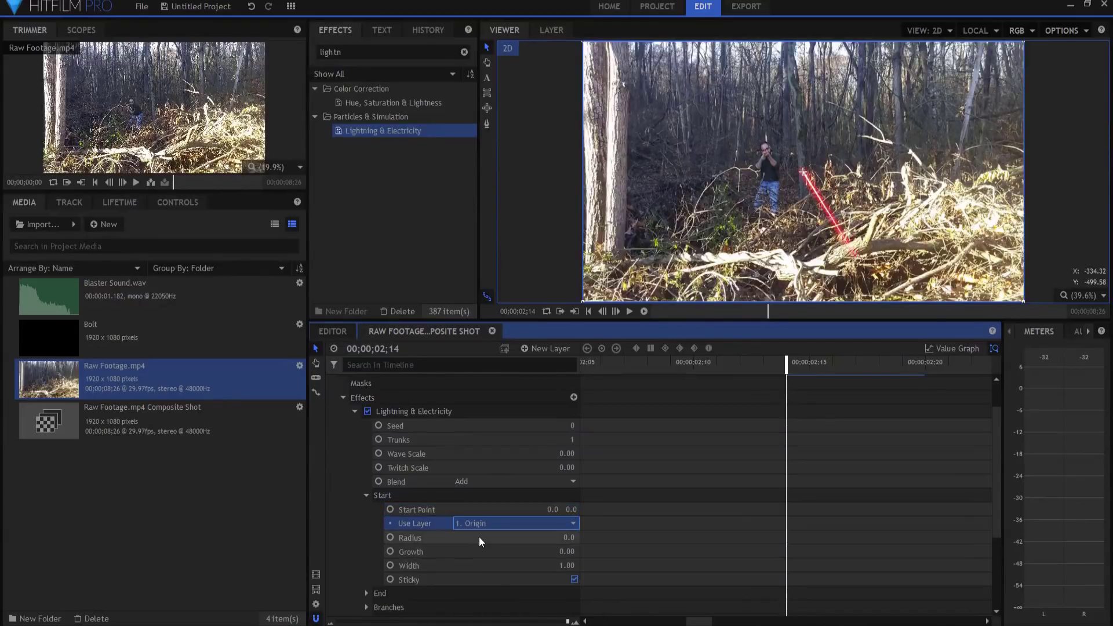
Set the End Point to 0,0 and link it to the Destination layer
{"action": "scroll", "coordinate": [479, 536], "scroll_direction": "down", "scroll_amount": 3}
{"action": "left_click", "coordinate": [366, 512]}
{"action": "left_click", "coordinate": [537, 527]}
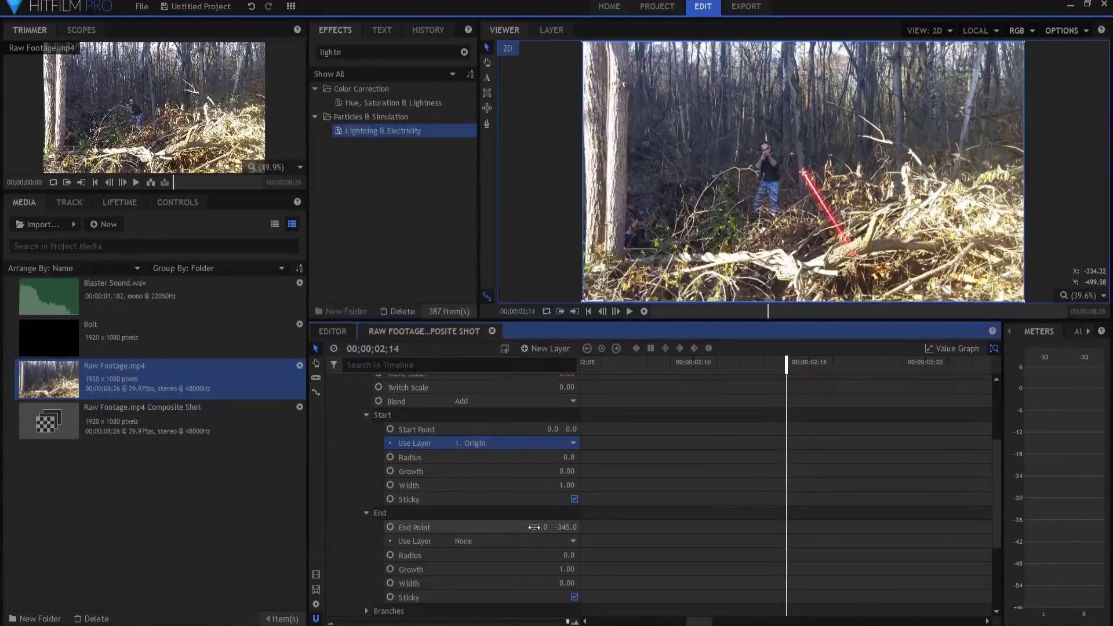
{"action": "type", "text": "0"}
{"action": "key", "text": "Tab"}
{"action": "type", "text": "0"}
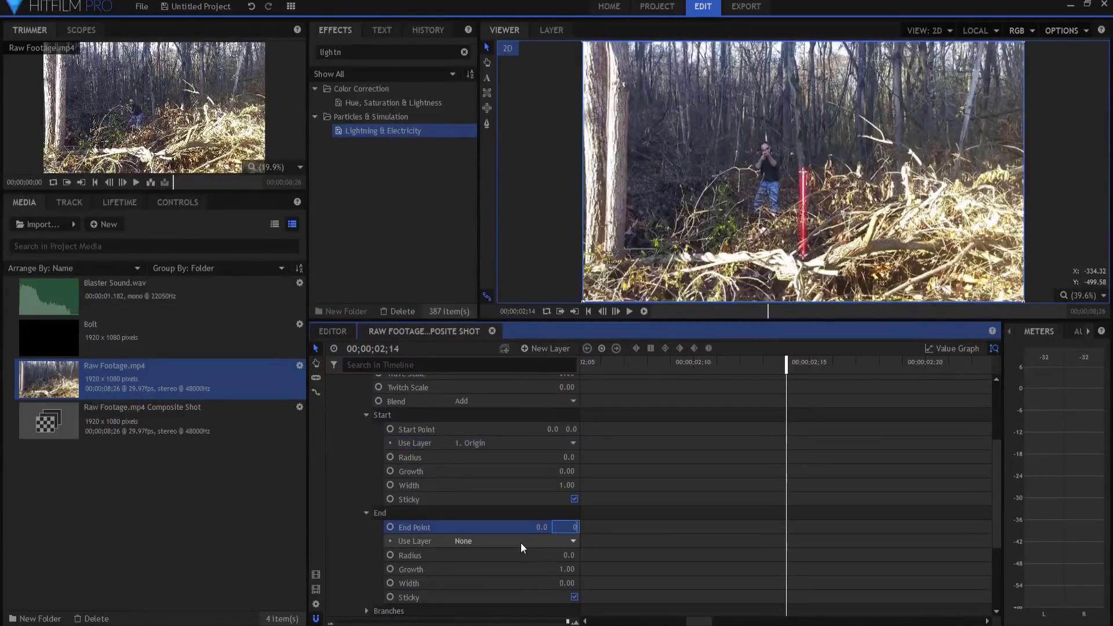
{"action": "key", "text": "Tab"}
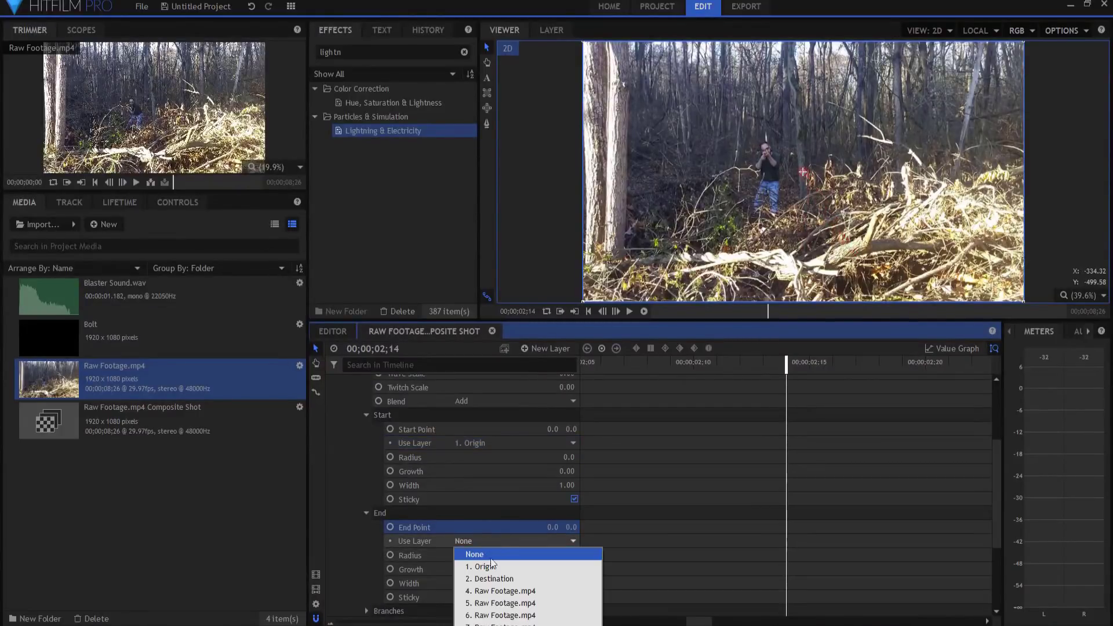
{"action": "left_click", "coordinate": [491, 577]}
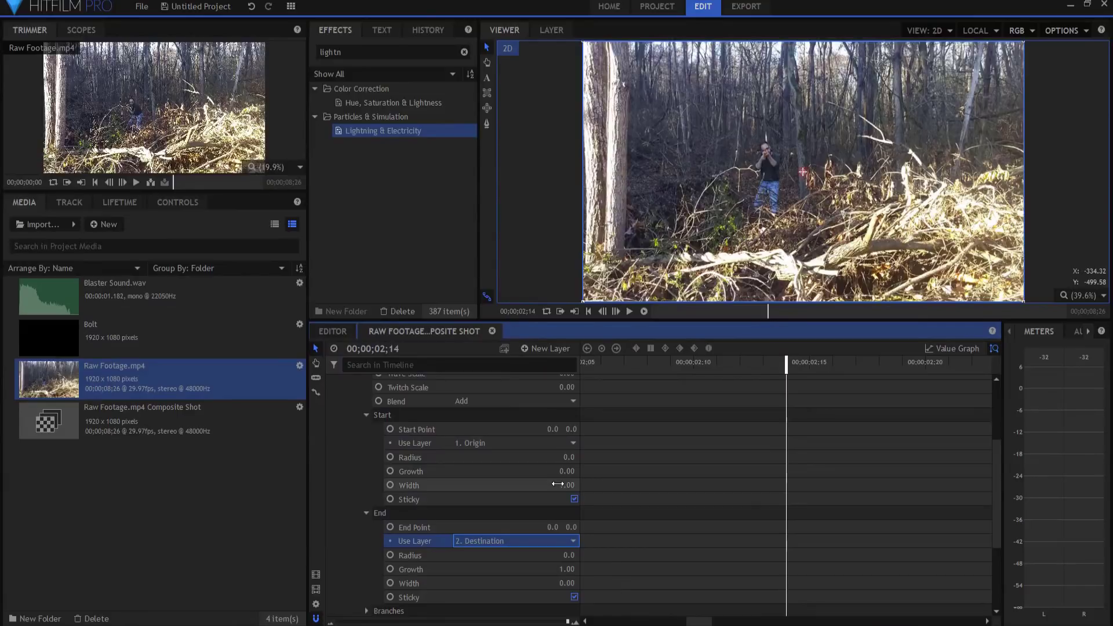
{"action": "scroll", "coordinate": [440, 428], "scroll_direction": "up", "scroll_amount": 3}
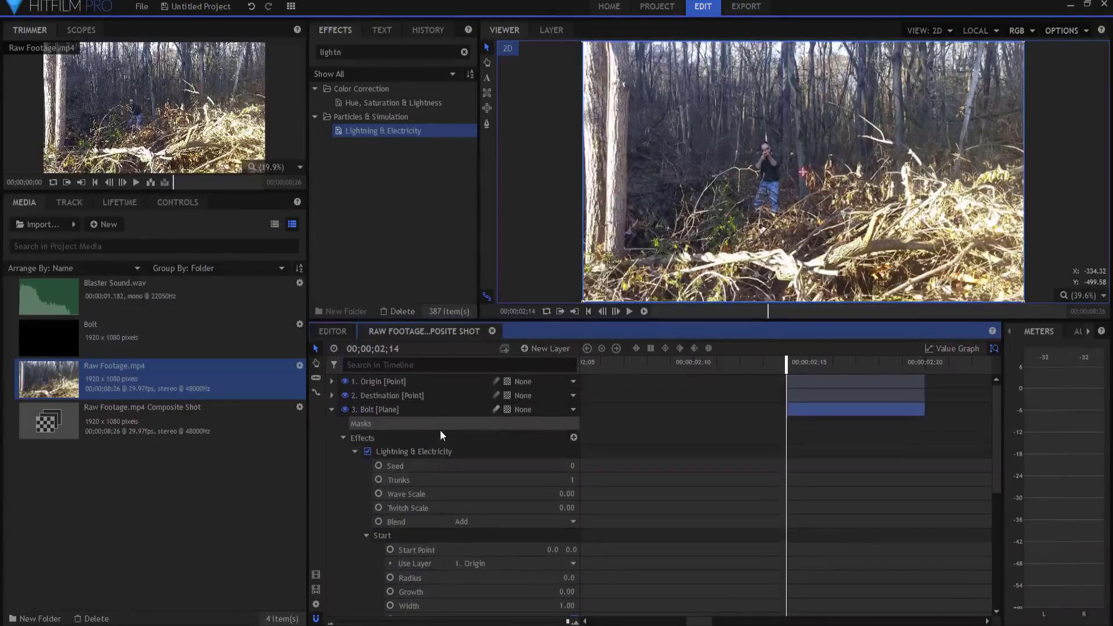
Place the Origin point on the gun muzzle and Destination at the frame's right edge
{"action": "left_click", "coordinate": [382, 381]}
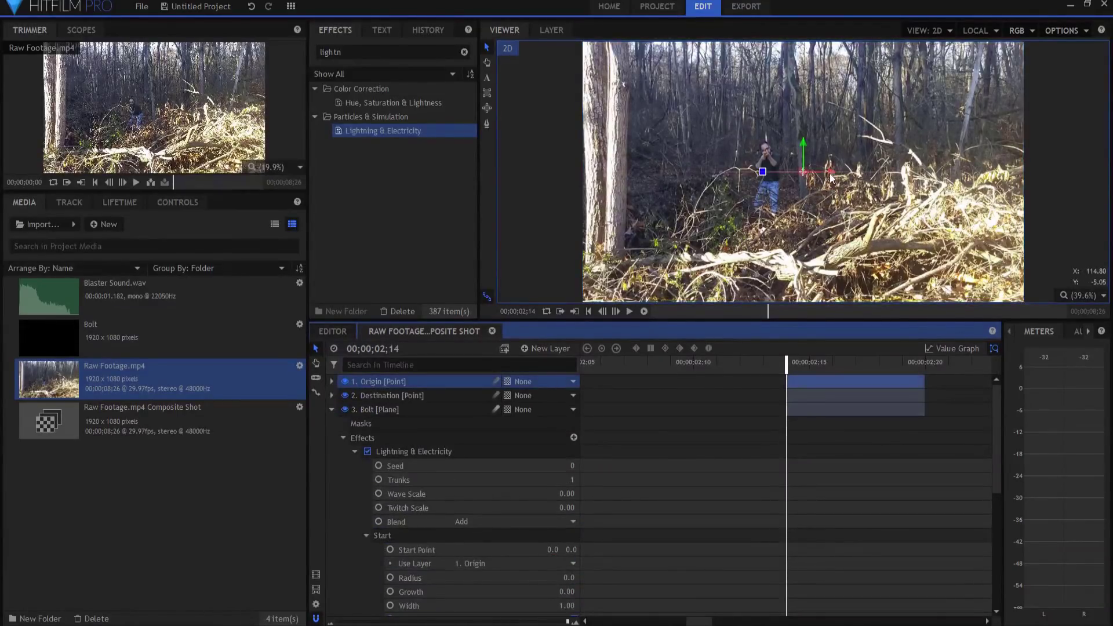
{"action": "left_click_drag", "start_coordinate": [831, 177], "coordinate": [788, 168]}
{"action": "scroll", "coordinate": [781, 158], "scroll_direction": "up", "scroll_amount": 5}
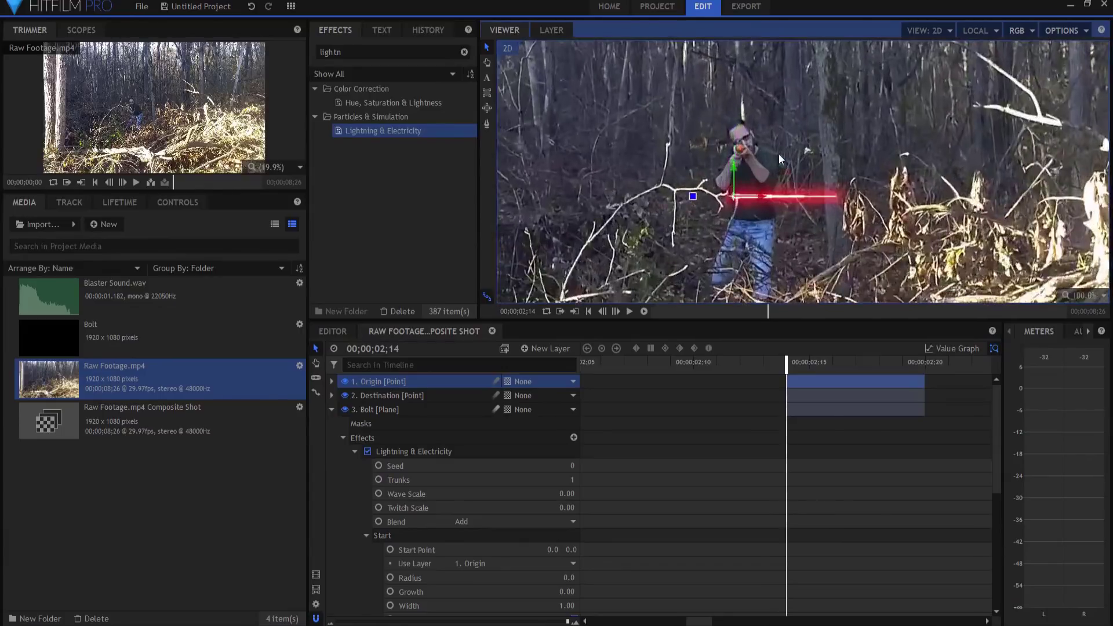
{"action": "left_click_drag", "start_coordinate": [733, 196], "coordinate": [737, 149]}
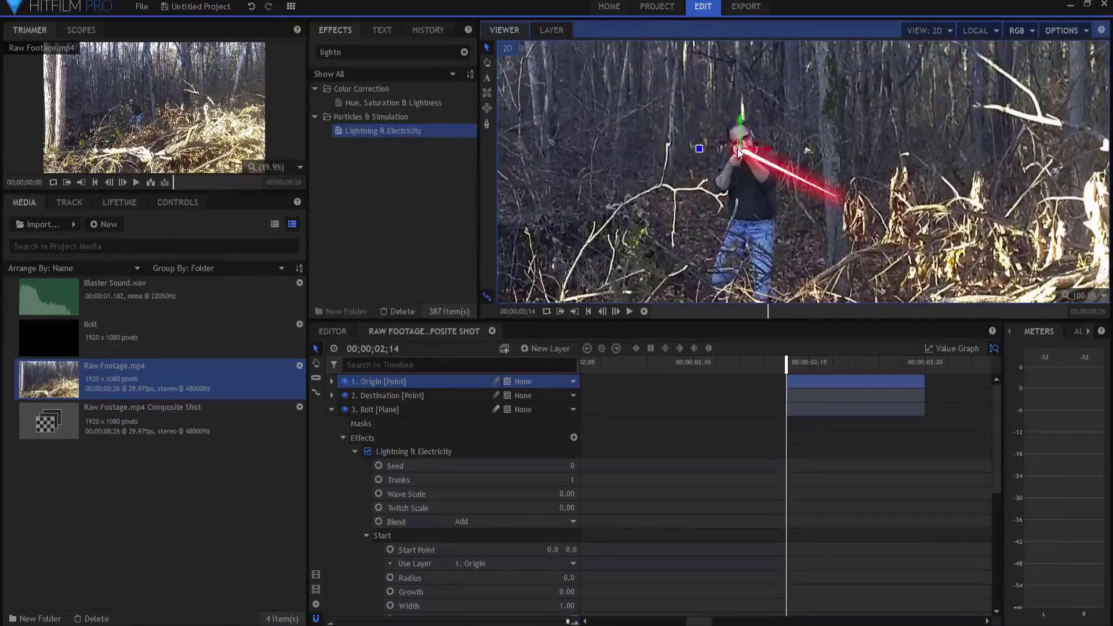
{"action": "scroll", "coordinate": [770, 183], "scroll_direction": "down", "scroll_amount": 6}
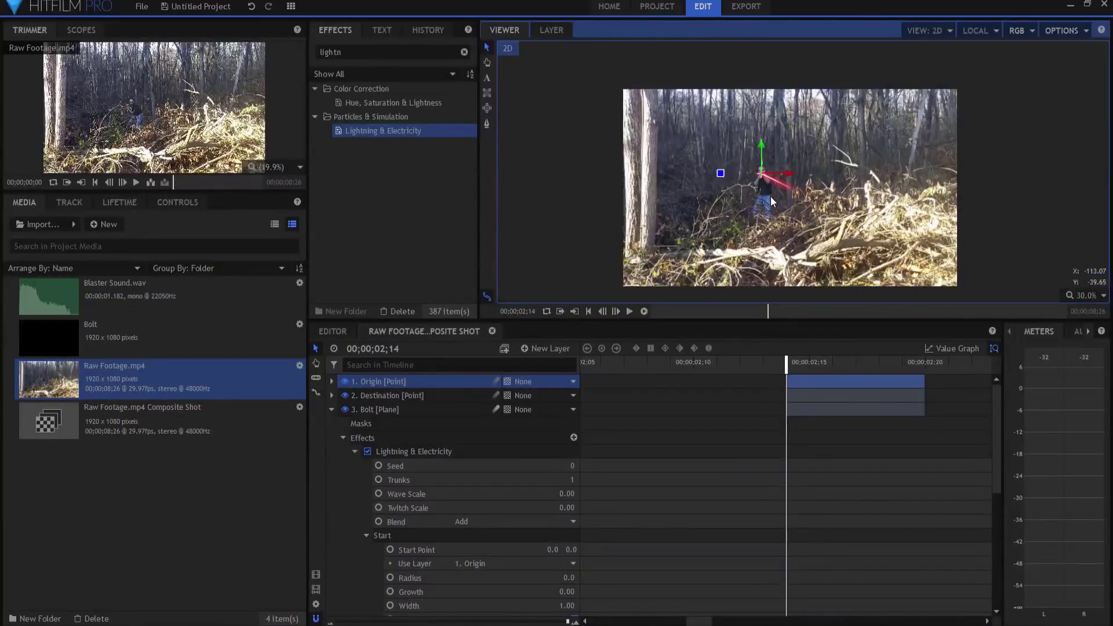
{"action": "left_click", "coordinate": [380, 396]}
{"action": "left_click_drag", "start_coordinate": [794, 203], "coordinate": [962, 209]}
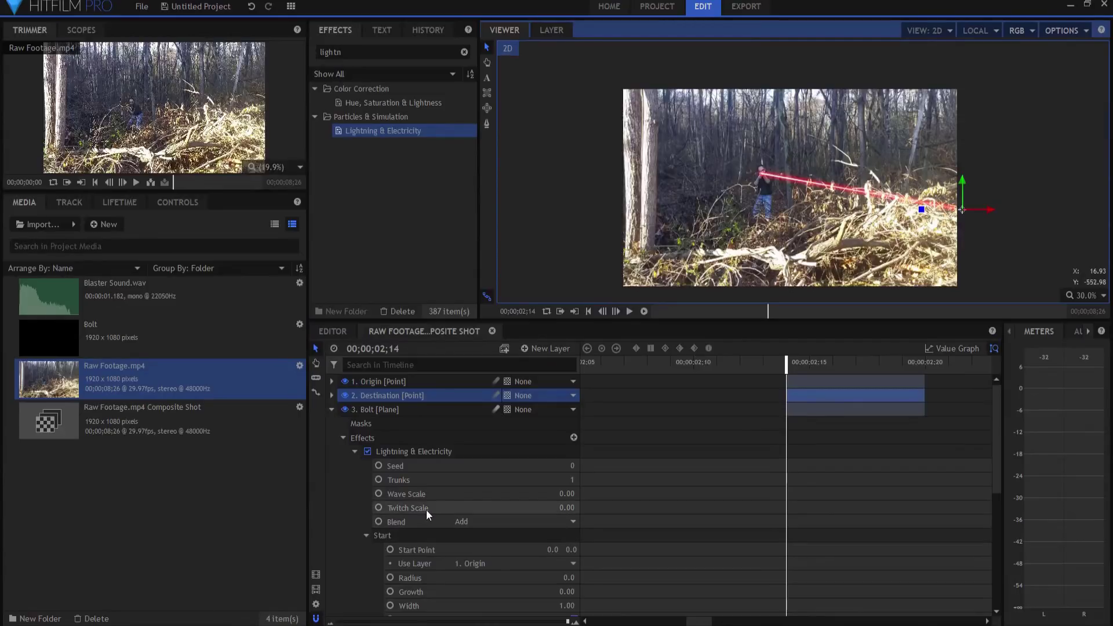
Set the bolt's End Width to 5.00, Start Growth to 0.3 and End Growth to 0.00
{"action": "scroll", "coordinate": [428, 531], "scroll_direction": "down", "scroll_amount": 1}
{"action": "scroll", "coordinate": [427, 531], "scroll_direction": "down", "scroll_amount": 2}
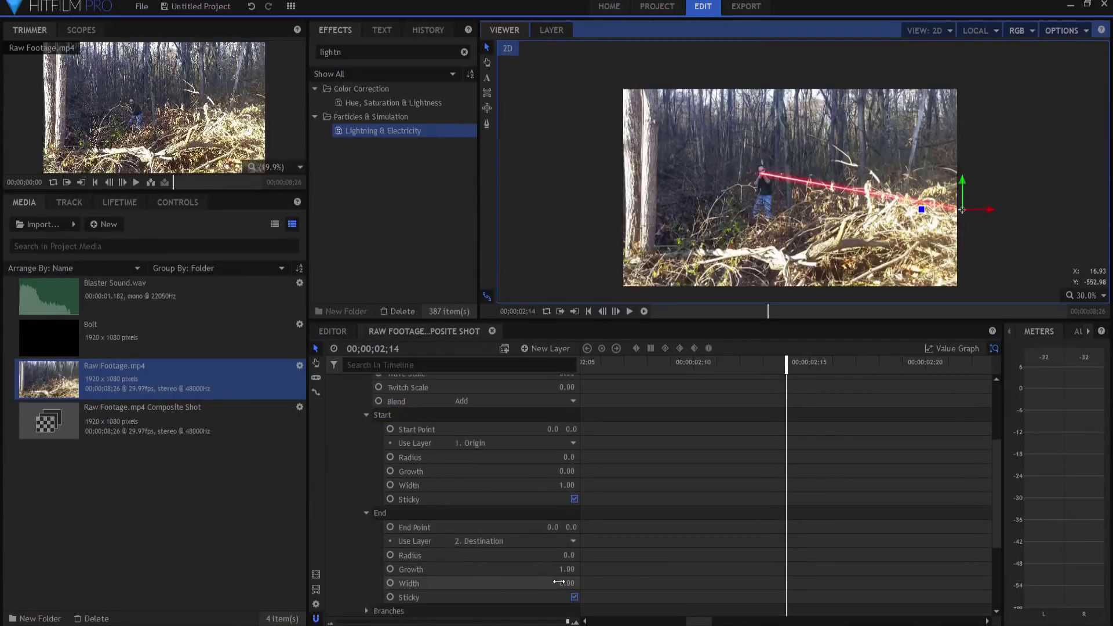
{"action": "left_click_drag", "start_coordinate": [558, 581], "coordinate": [613, 581]}
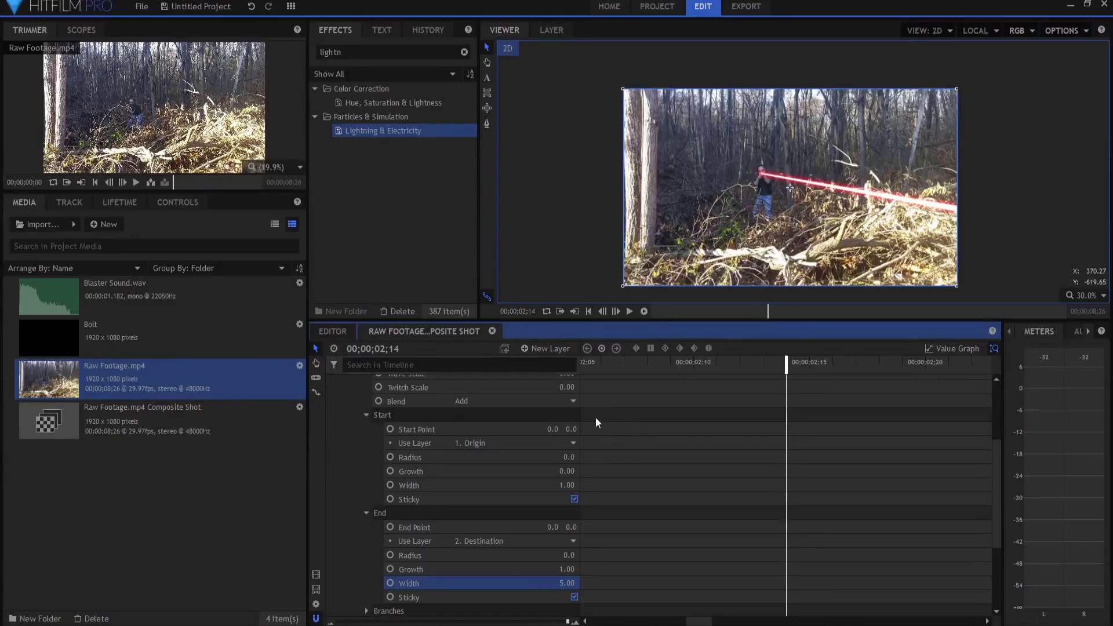
{"action": "left_click", "coordinate": [565, 471]}
{"action": "type", "text": "0.3"}
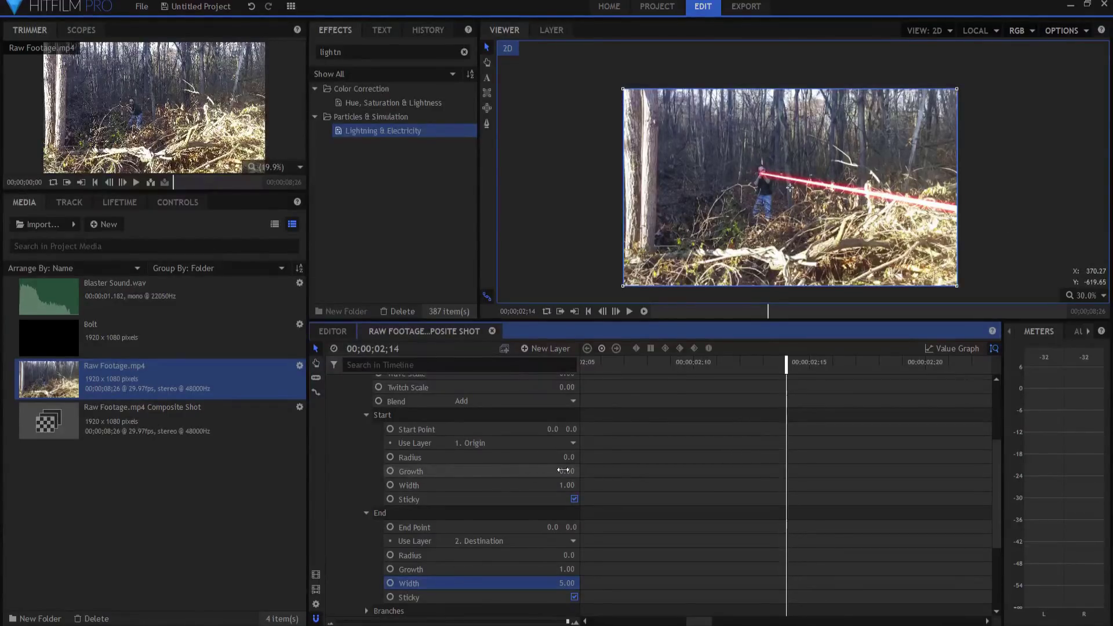
{"action": "key", "text": "Return"}
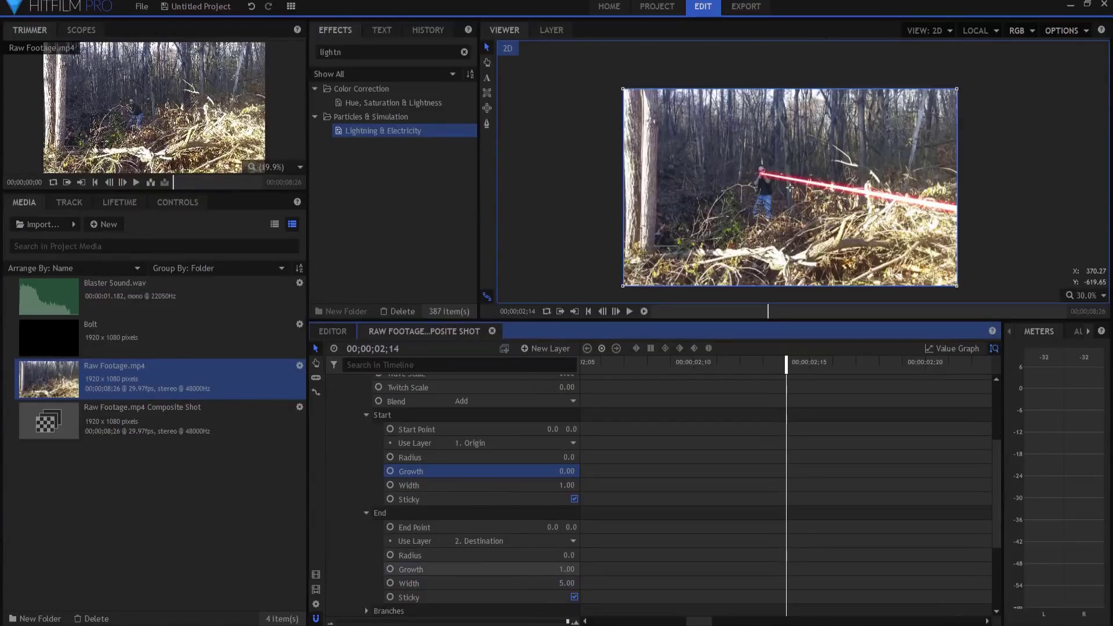
{"action": "left_click_drag", "start_coordinate": [565, 569], "coordinate": [498, 569]}
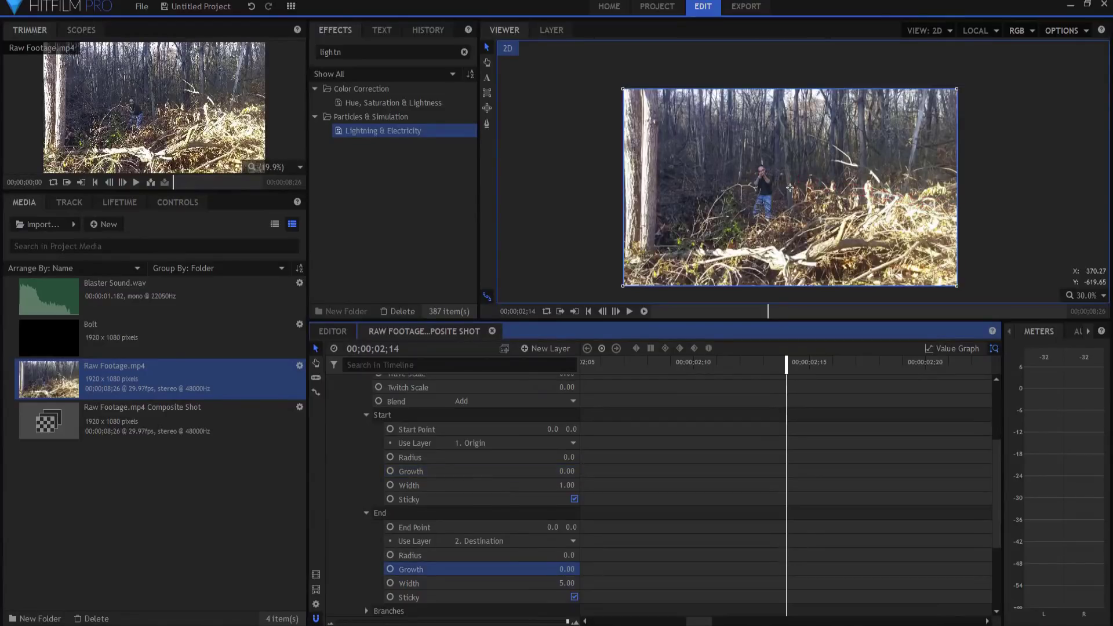
{"action": "scroll", "coordinate": [725, 467], "scroll_direction": "up", "scroll_amount": 10}
Keyframe End Growth at 0.00 on 02;14 and 1.00 on 02;19, then return to 02;14
{"action": "scroll", "coordinate": [725, 461], "scroll_direction": "down", "scroll_amount": 9}
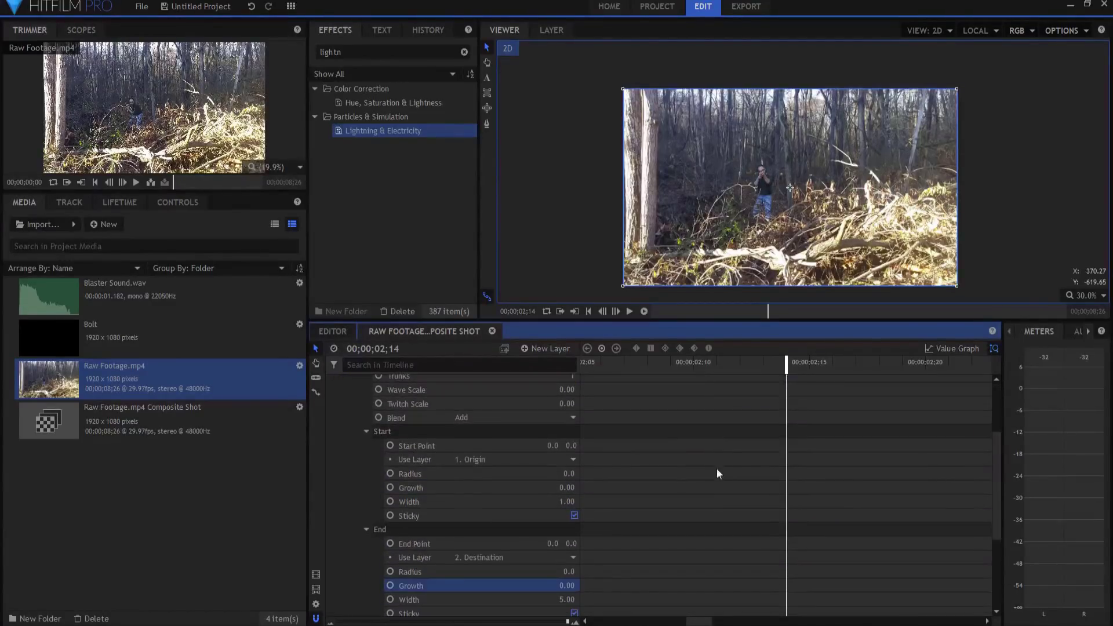
{"action": "left_click", "coordinate": [389, 586]}
{"action": "key", "text": "space"}
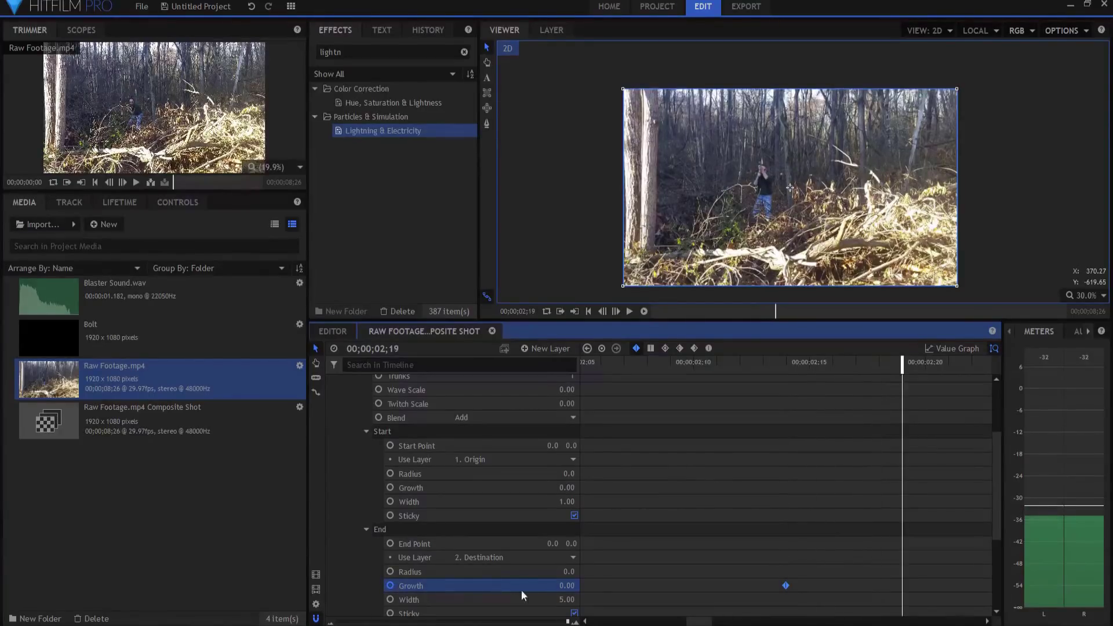
{"action": "left_click_drag", "start_coordinate": [566, 585], "coordinate": [579, 579]}
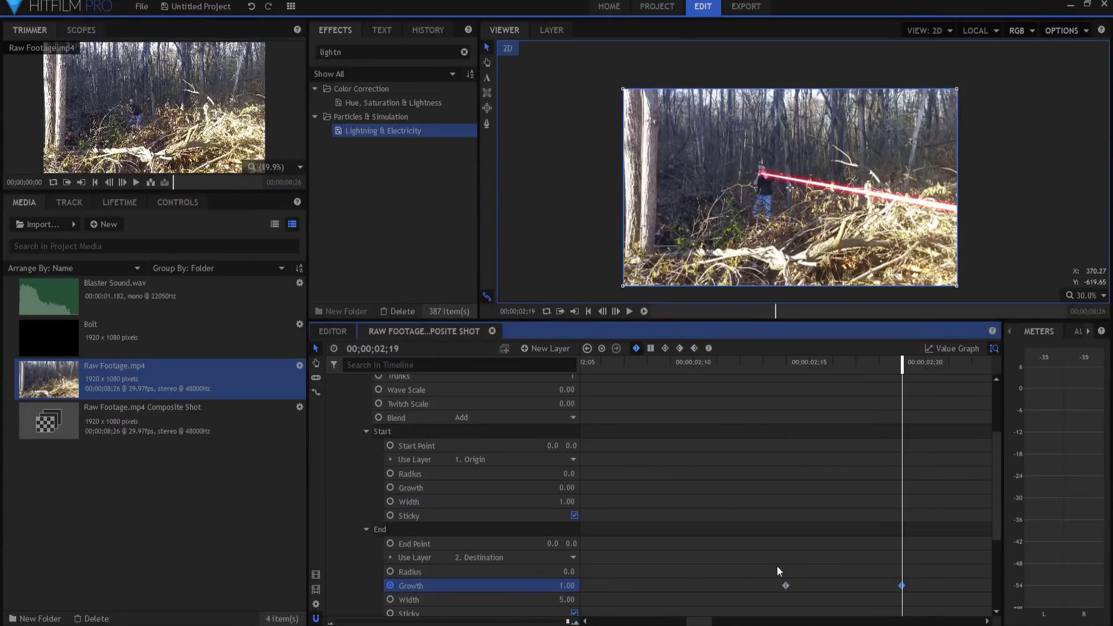
{"action": "left_click_drag", "start_coordinate": [777, 566], "coordinate": [930, 596]}
{"action": "left_click", "coordinate": [797, 362]}
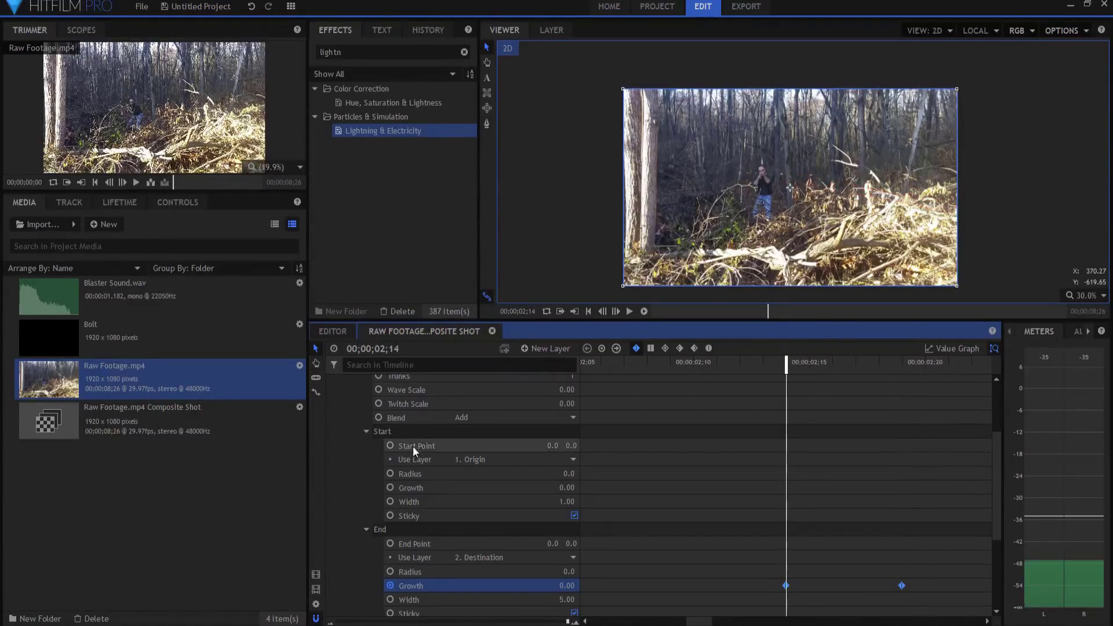
Keyframe Start Growth at 02;14 by pasting the copied Growth keyframes onto it
{"action": "left_click", "coordinate": [389, 486]}
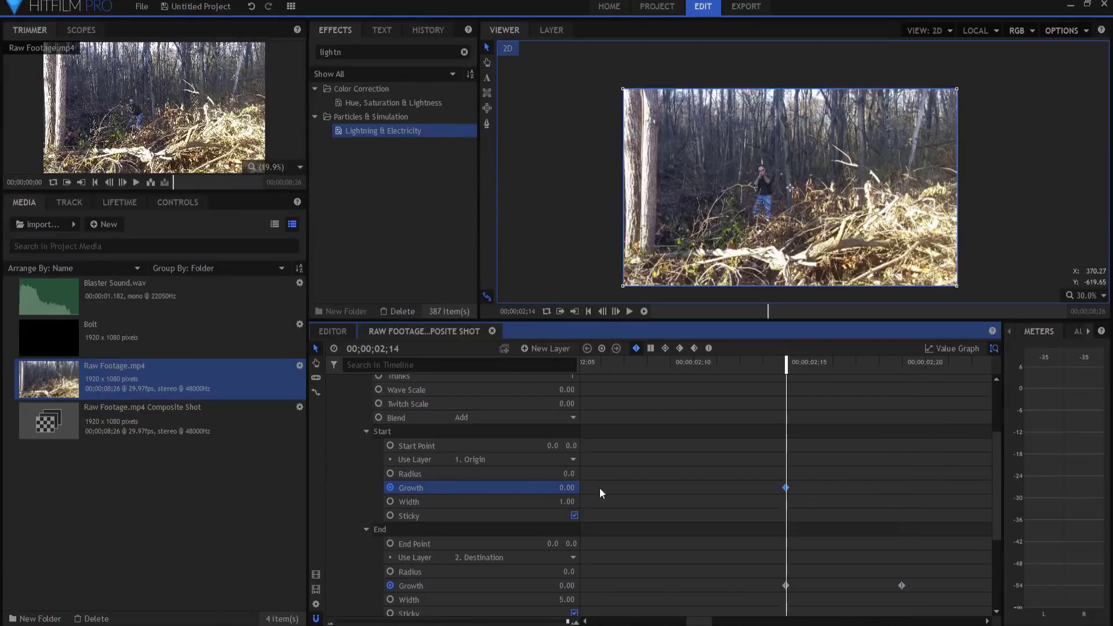
{"action": "right_click", "coordinate": [786, 487]}
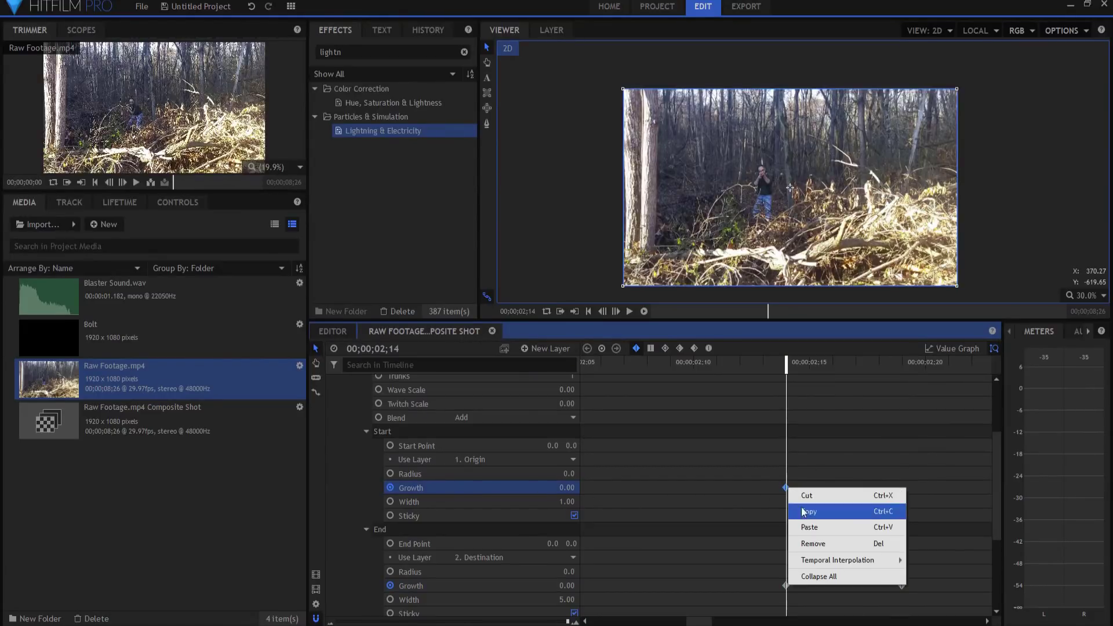
{"action": "left_click", "coordinate": [813, 528]}
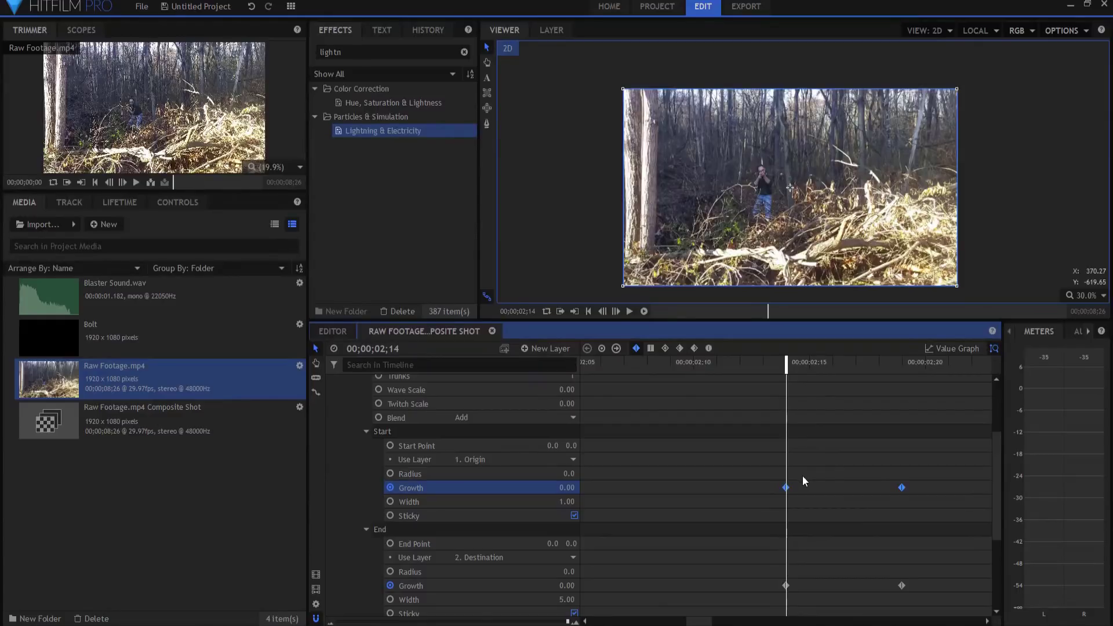
{"action": "key", "text": "Right"}
{"action": "key", "text": "Right"}
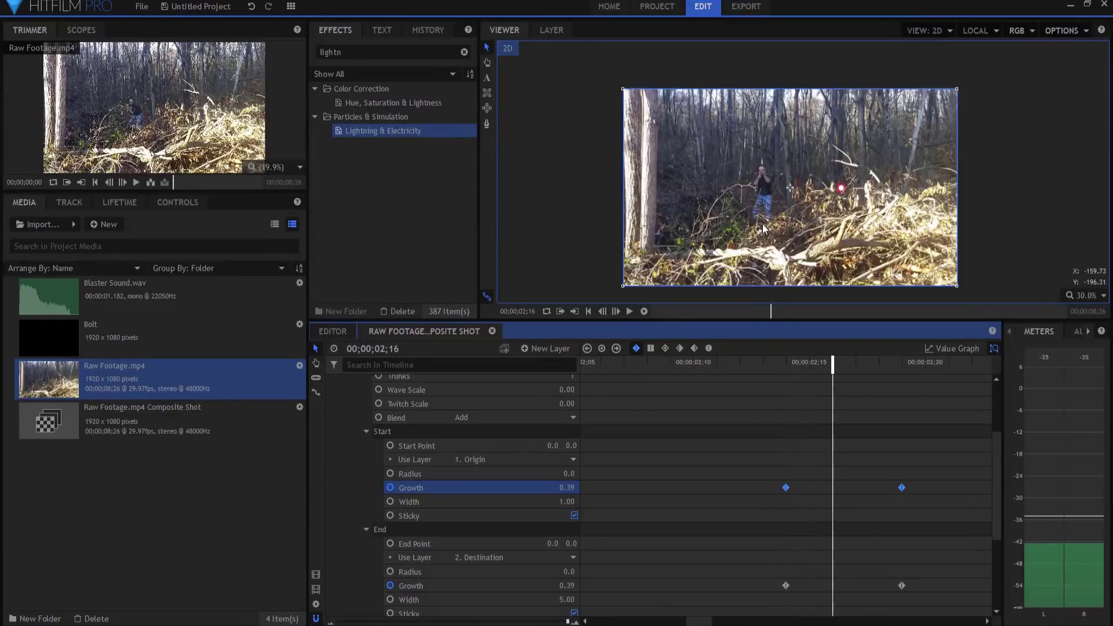
{"action": "key", "text": "Left"}
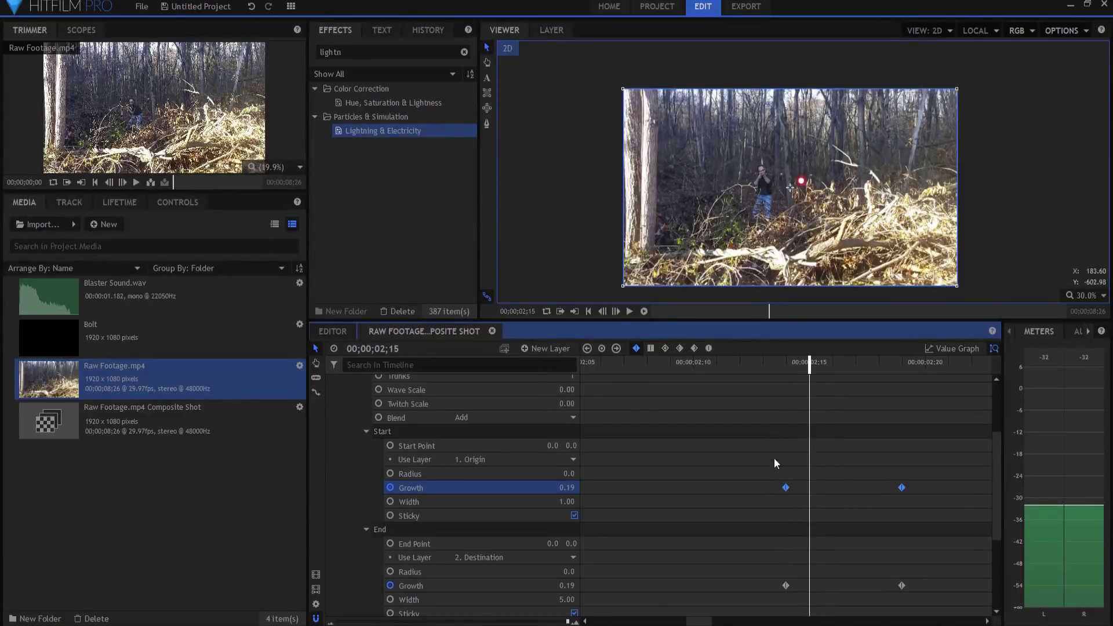
Delay the Start Growth keyframes one frame to 02;15, trailing End Growth so the bolt travels
{"action": "left_click_drag", "start_coordinate": [770, 457], "coordinate": [919, 502]}
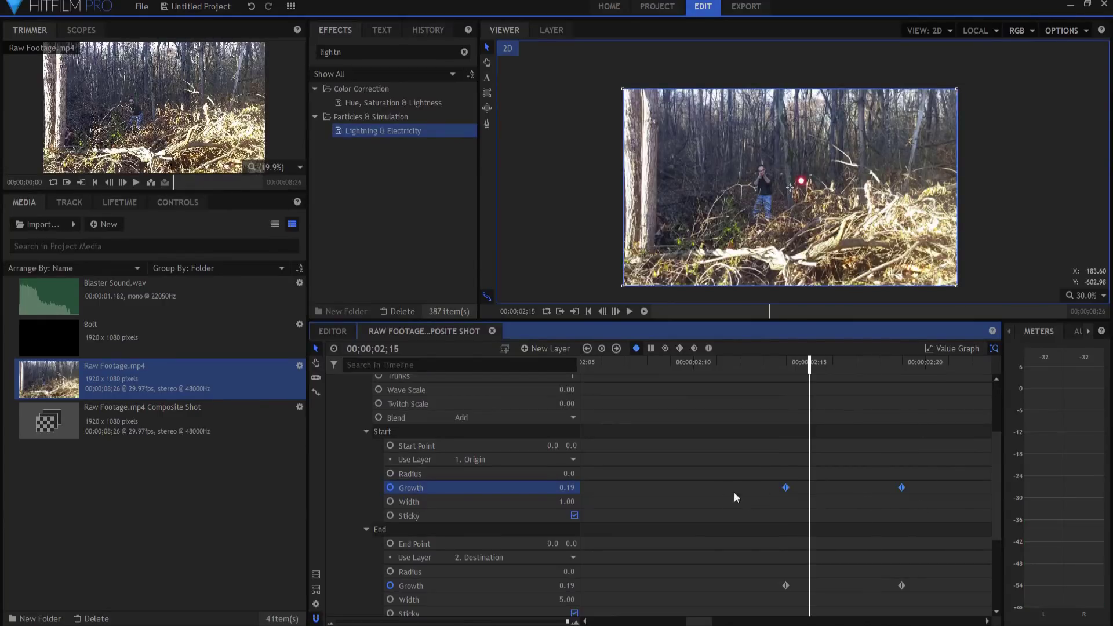
{"action": "mouse_move", "coordinate": [791, 491]}
{"action": "left_click_drag", "start_coordinate": [792, 491], "coordinate": [816, 490]}
{"action": "key", "text": "Right"}
{"action": "key", "text": "Right"}
{"action": "key", "text": "Right"}
{"action": "key", "text": "Right"}
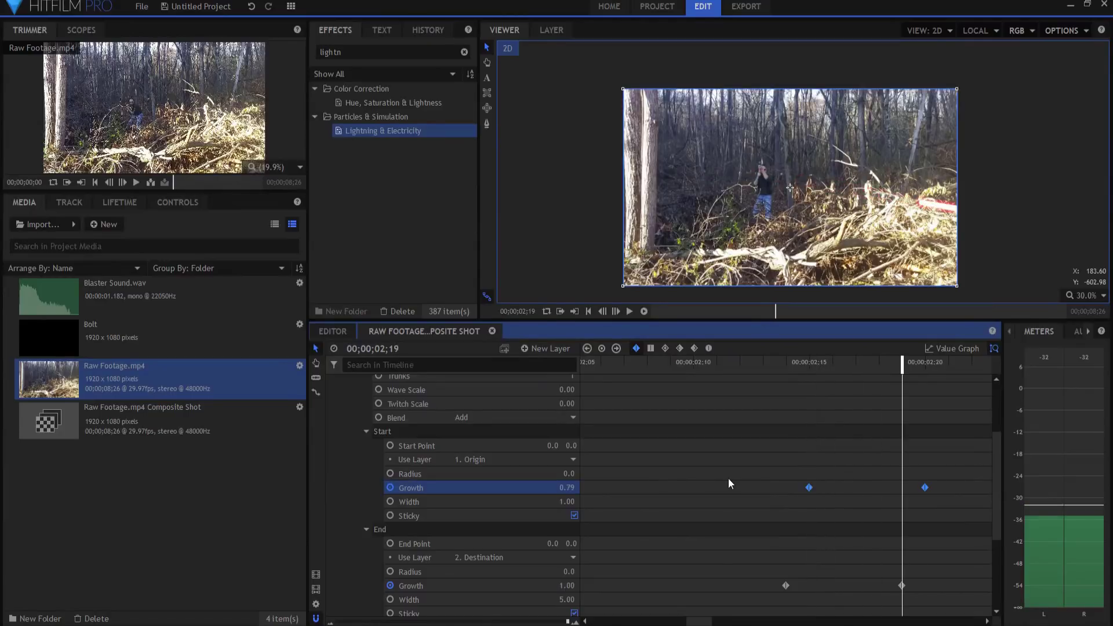
{"action": "key", "text": "Right"}
{"action": "key", "text": "Left"}
{"action": "key", "text": "Left"}
{"action": "key", "text": "Left"}
{"action": "key", "text": "Left"}
{"action": "key", "text": "Left"}
{"action": "key", "text": "Left"}
{"action": "key", "text": "Left"}
{"action": "key", "text": "Left"}
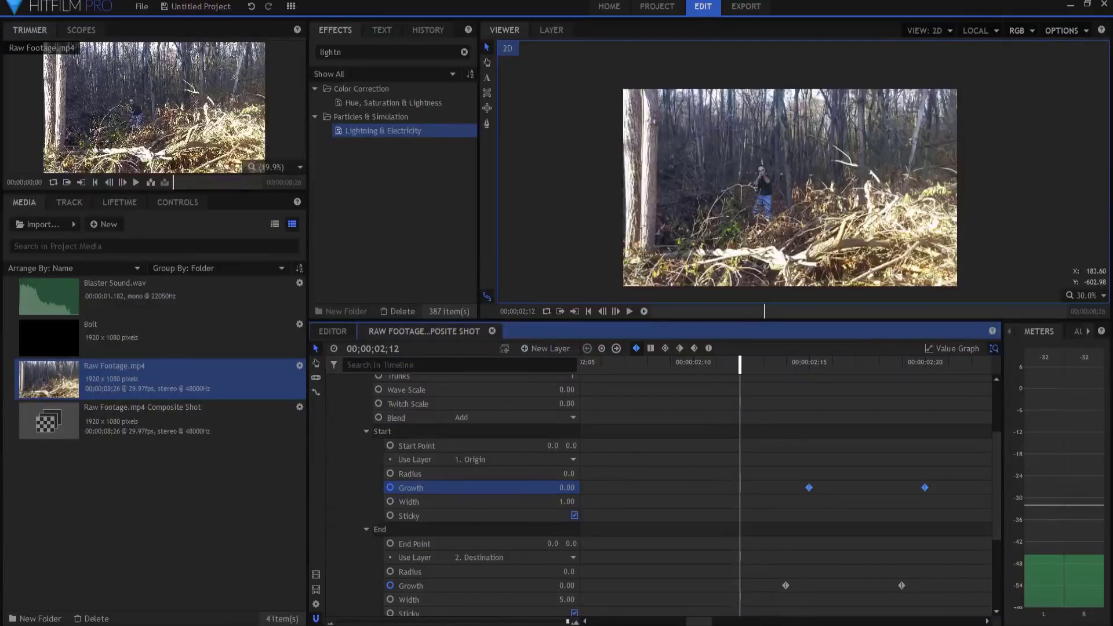
{"action": "left_click_drag", "start_coordinate": [568, 622], "coordinate": [337, 621]}
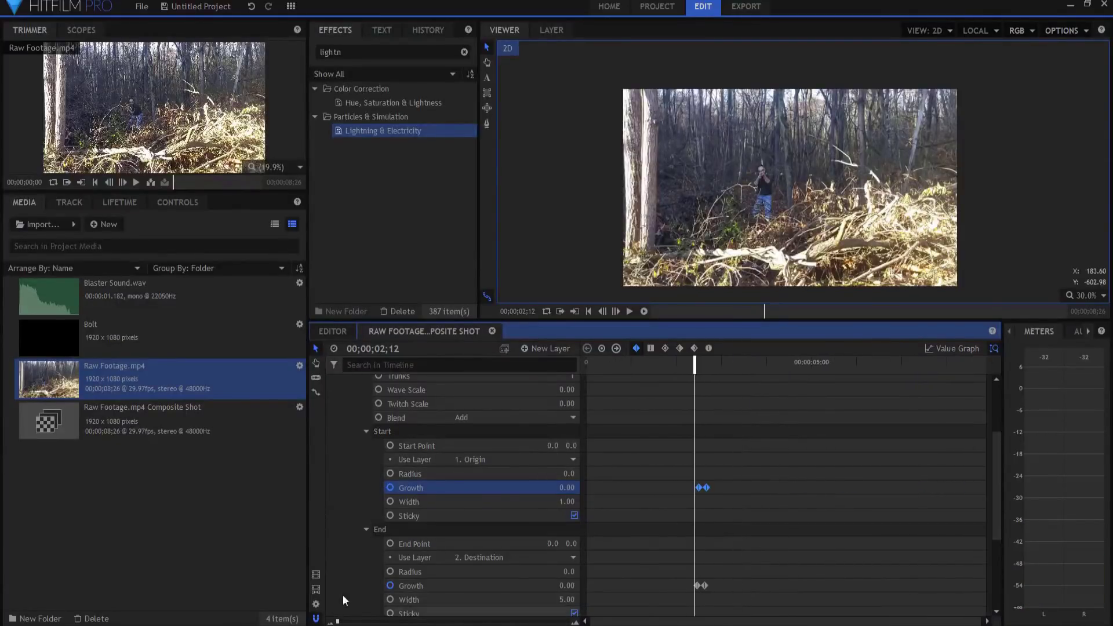
Collapse the Bolt layer and place Blaster Sound.wav in the timeline beneath it
{"action": "scroll", "coordinate": [373, 470], "scroll_direction": "up", "scroll_amount": 5}
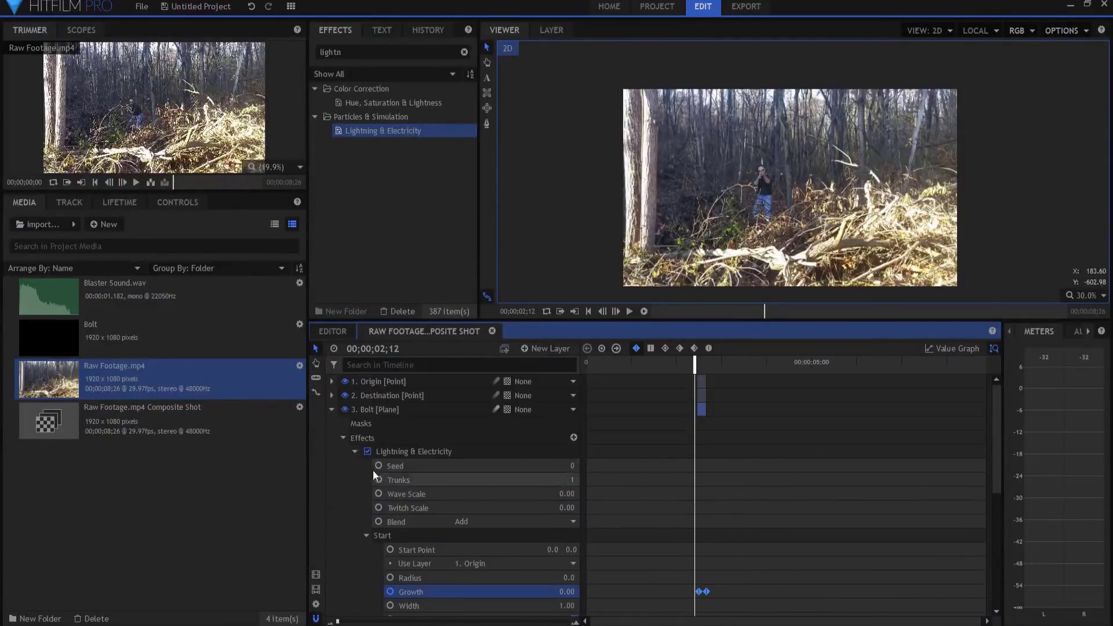
{"action": "left_click", "coordinate": [332, 410]}
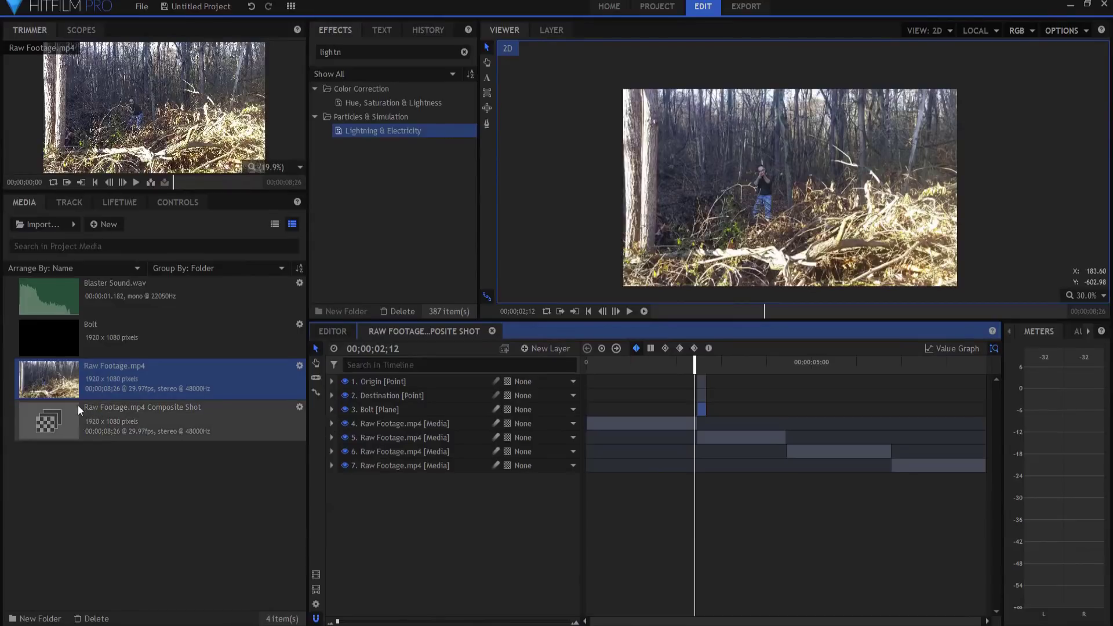
{"action": "left_click_drag", "start_coordinate": [65, 293], "coordinate": [698, 427]}
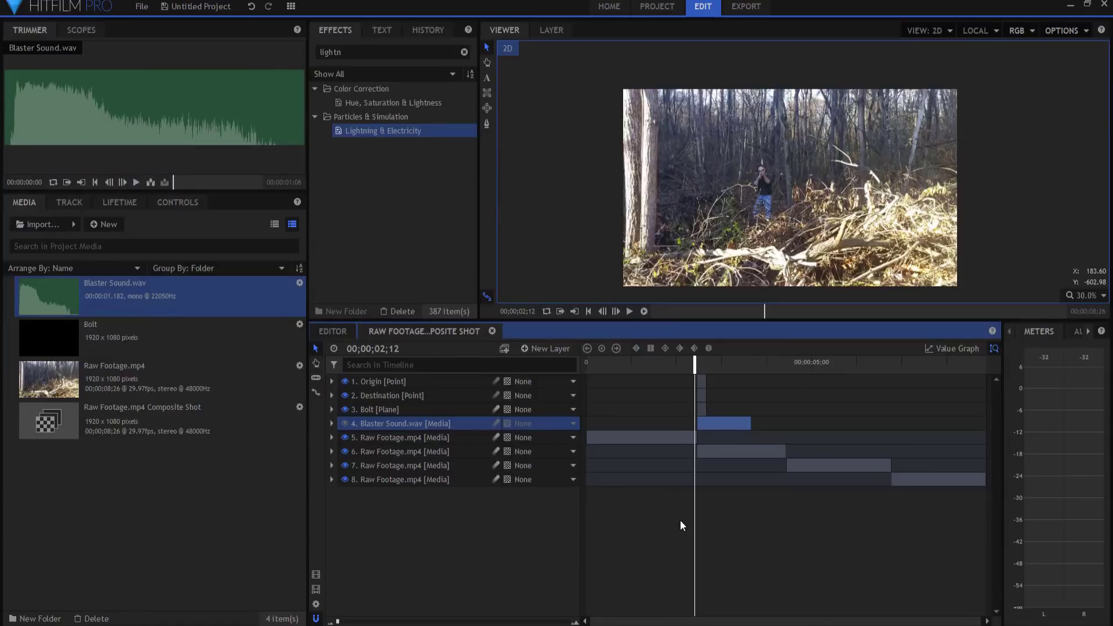
Preview the composite from the start with the blaster sound playing
{"action": "left_click", "coordinate": [456, 571]}
{"action": "left_click", "coordinate": [588, 312]}
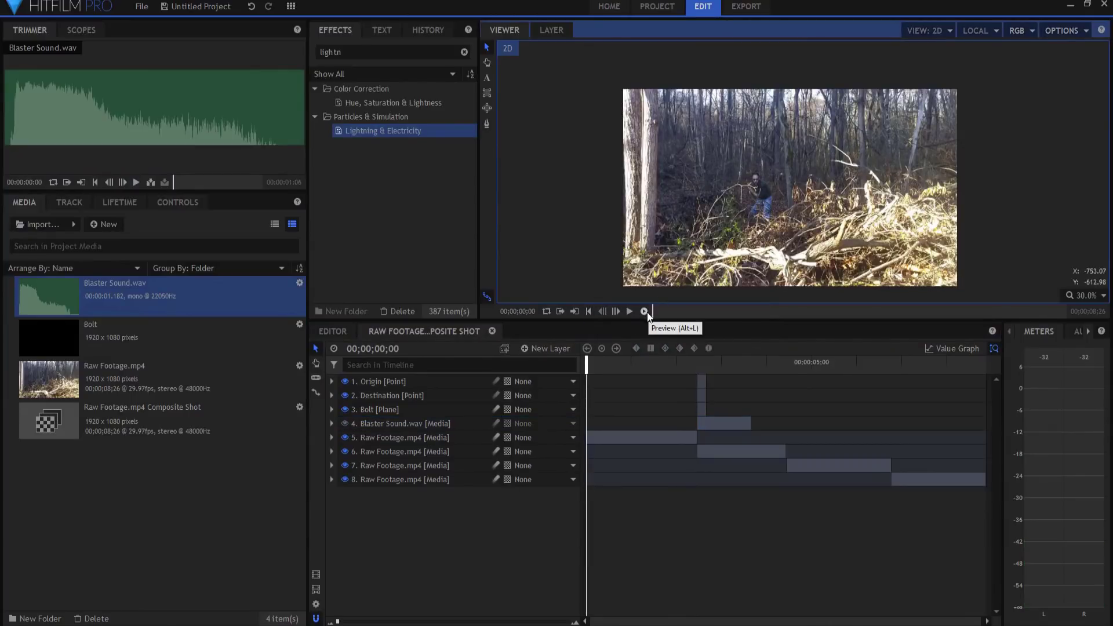
{"action": "left_click", "coordinate": [644, 311]}
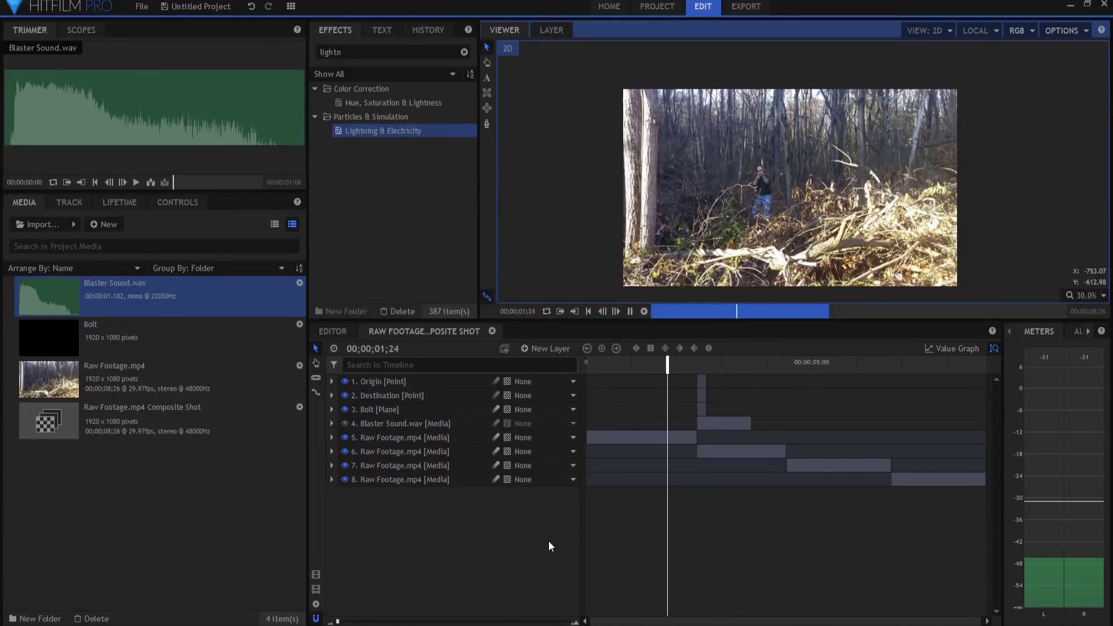
{"action": "left_click", "coordinate": [630, 311]}
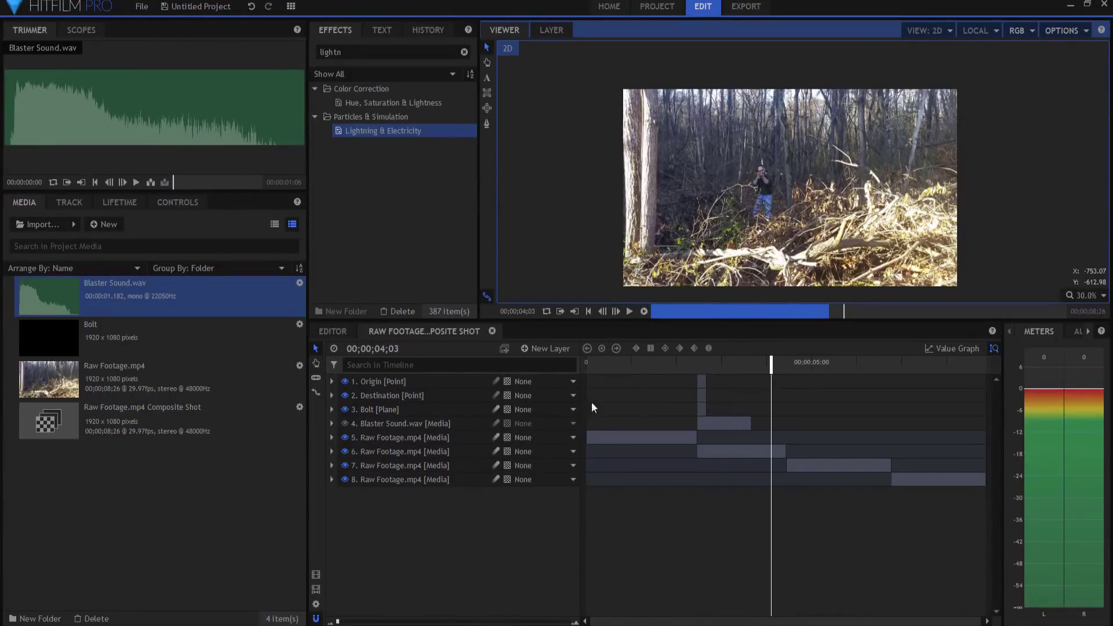
Duplicate the Origin, Destination, Bolt and Blaster Sound layers at 04;13 for the second shot
{"action": "left_click", "coordinate": [372, 378]}
{"action": "left_click", "coordinate": [376, 418], "text": "shift"}
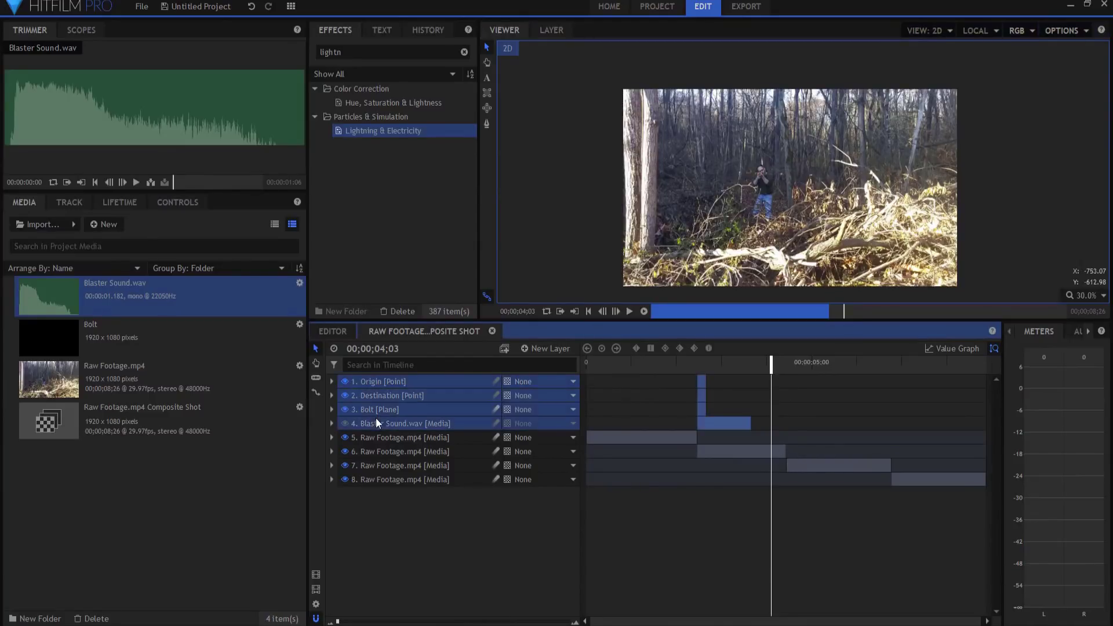
{"action": "left_click_drag", "start_coordinate": [771, 371], "coordinate": [786, 372]}
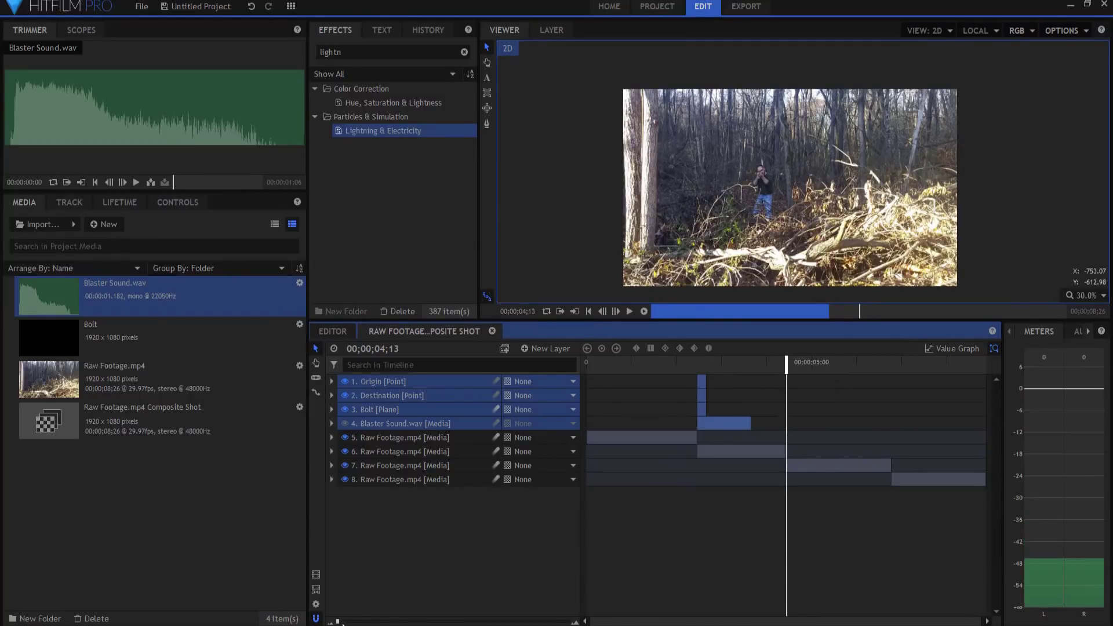
{"action": "left_click_drag", "start_coordinate": [338, 622], "coordinate": [567, 622]}
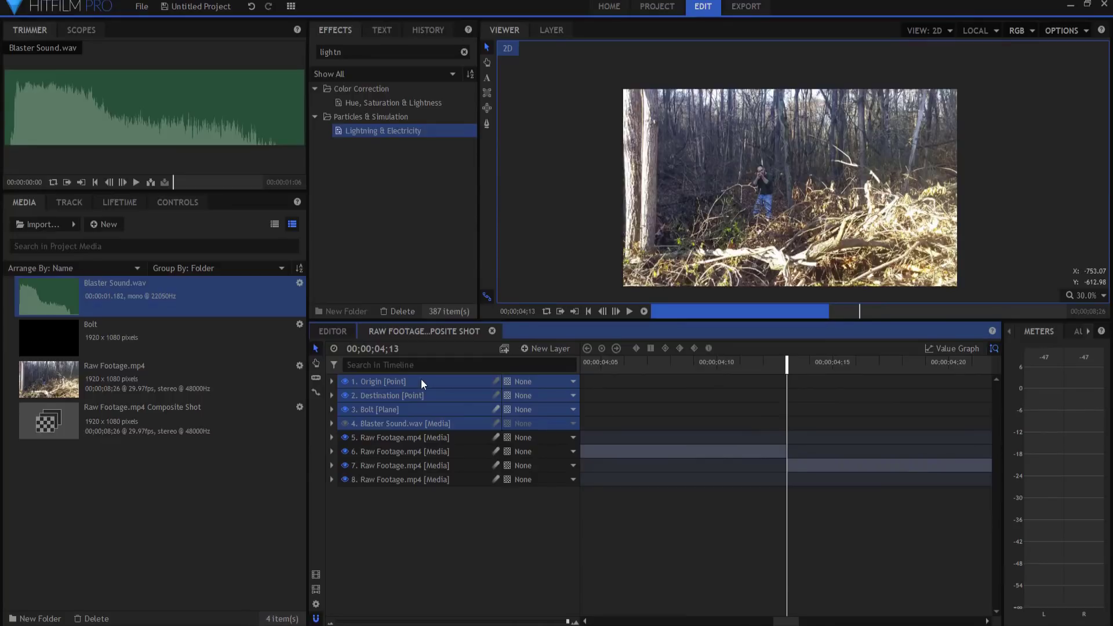
{"action": "key", "text": "ctrl+v"}
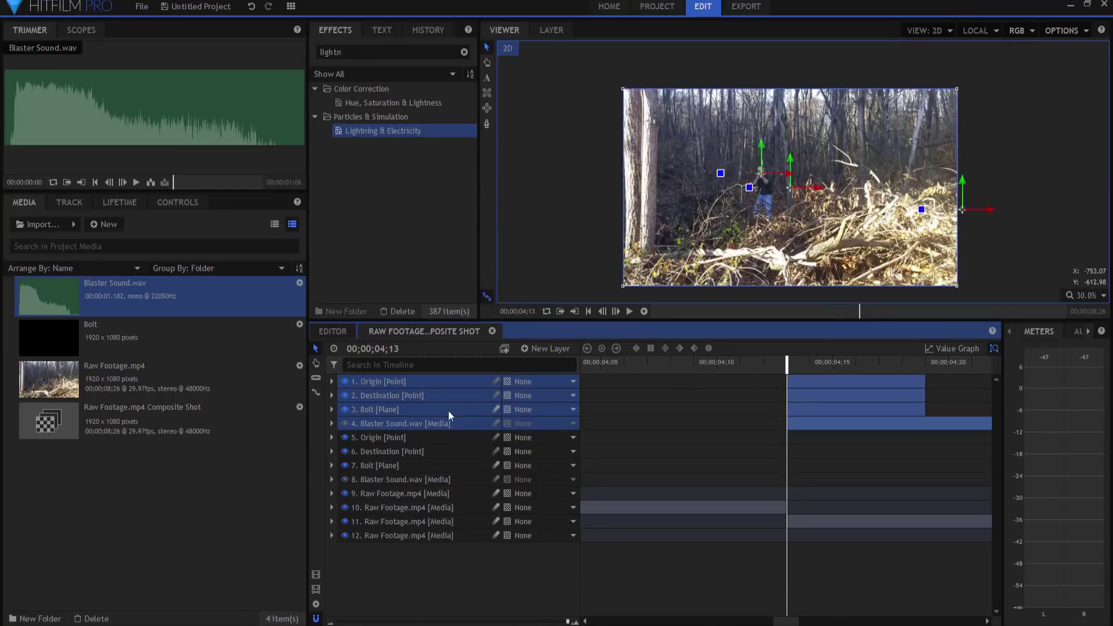
Move the copied Destination point left across the frame and the Origin onto the blaster tip
{"action": "left_click", "coordinate": [382, 395]}
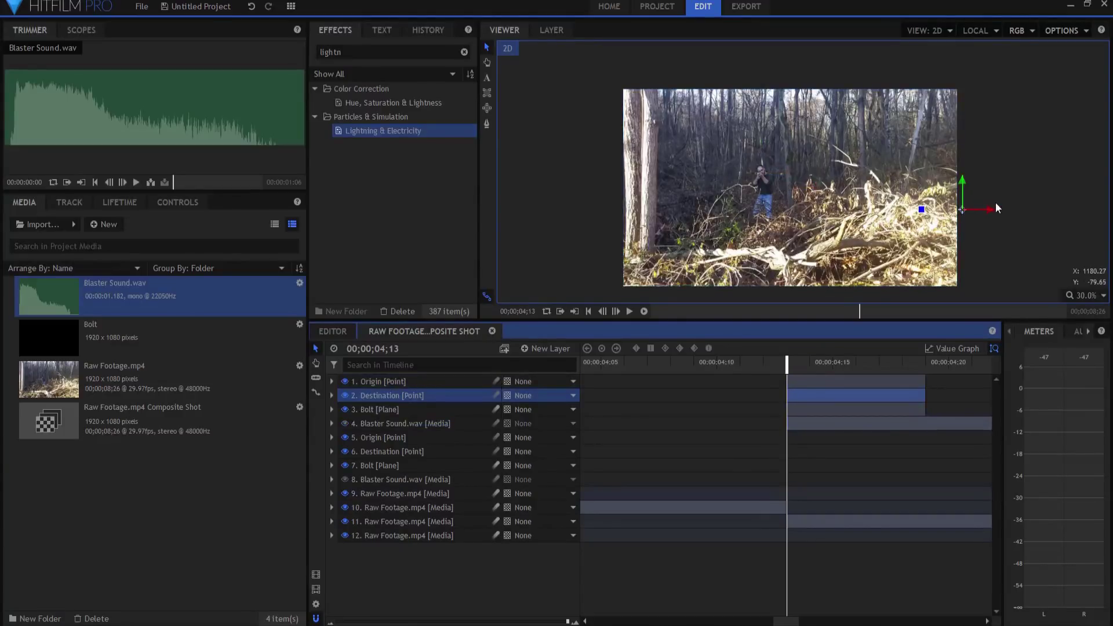
{"action": "left_click_drag", "start_coordinate": [992, 208], "coordinate": [649, 215]}
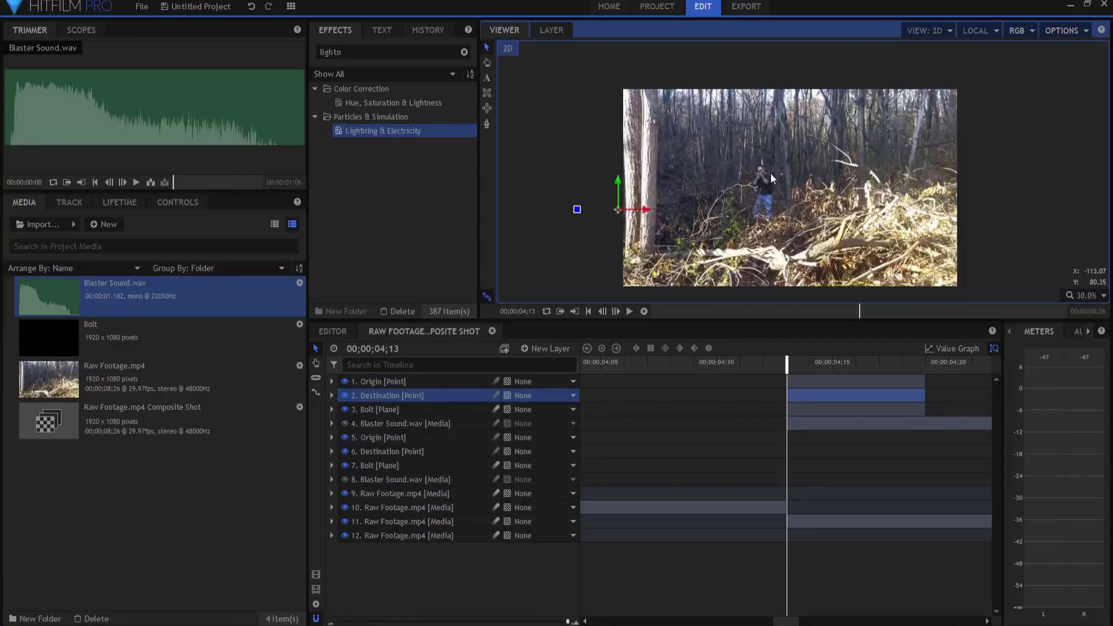
{"action": "scroll", "coordinate": [770, 173], "scroll_direction": "up", "scroll_amount": 4}
{"action": "left_click", "coordinate": [392, 382]}
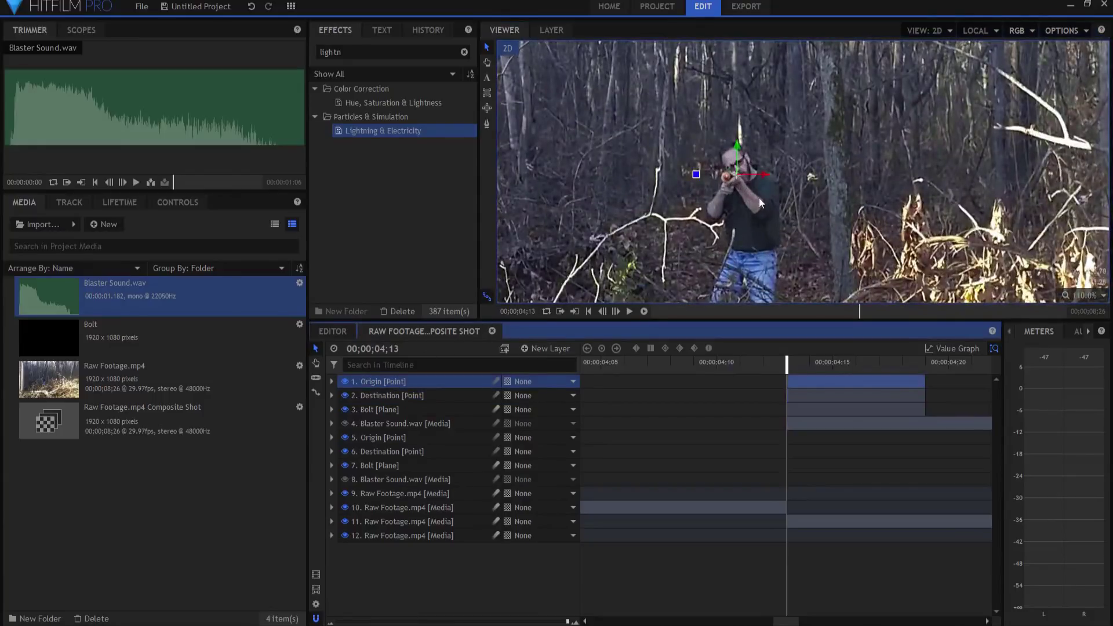
{"action": "left_click", "coordinate": [737, 173]}
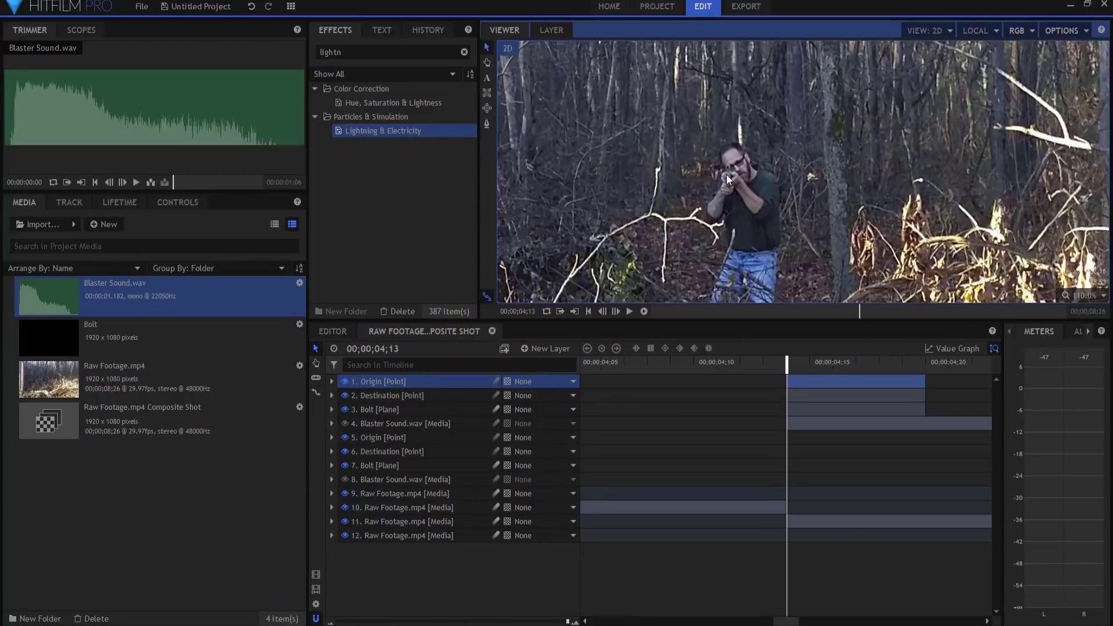
{"action": "left_click_drag", "start_coordinate": [725, 175], "coordinate": [726, 175]}
{"action": "left_click", "coordinate": [427, 600]}
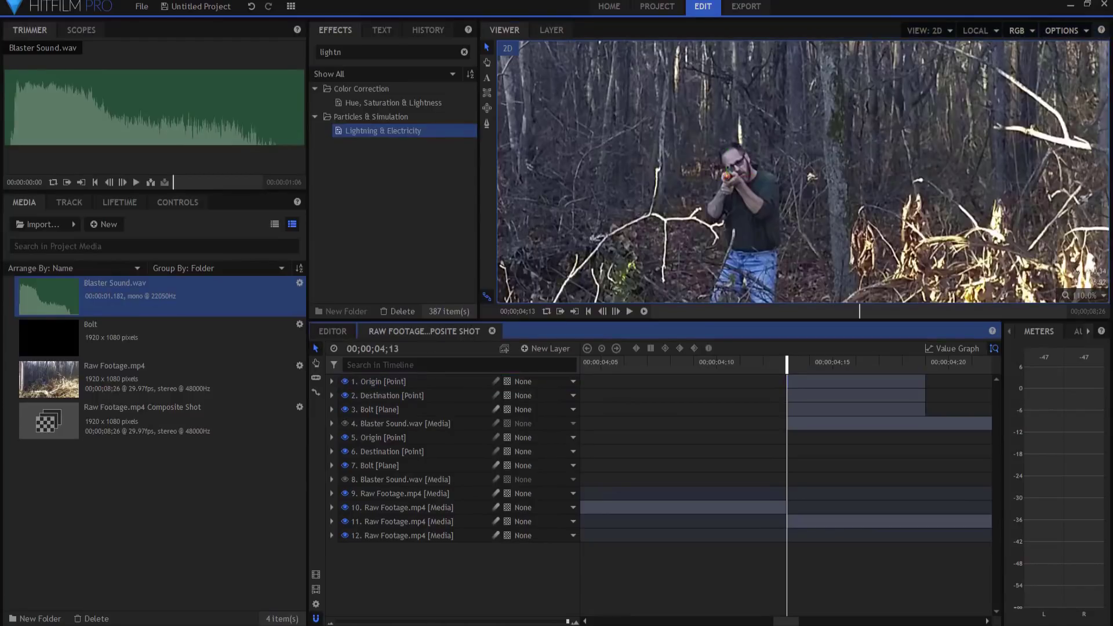
Play back the second shot's bolt from just before it starts
{"action": "left_click_drag", "start_coordinate": [569, 621], "coordinate": [323, 623]}
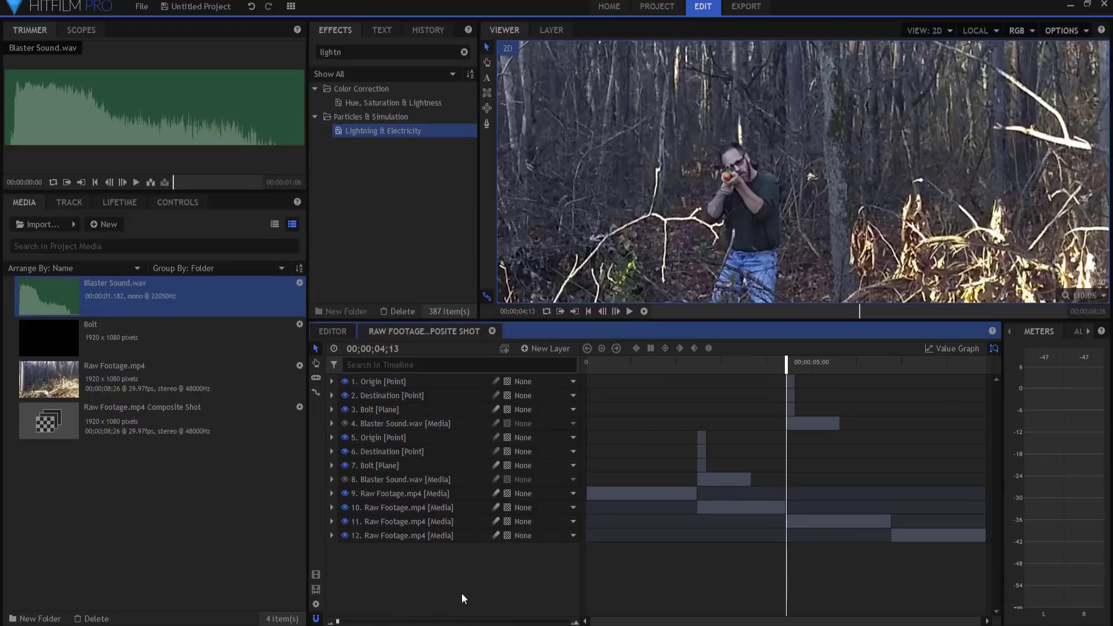
{"action": "left_click", "coordinate": [735, 363]}
{"action": "left_click", "coordinate": [643, 311]}
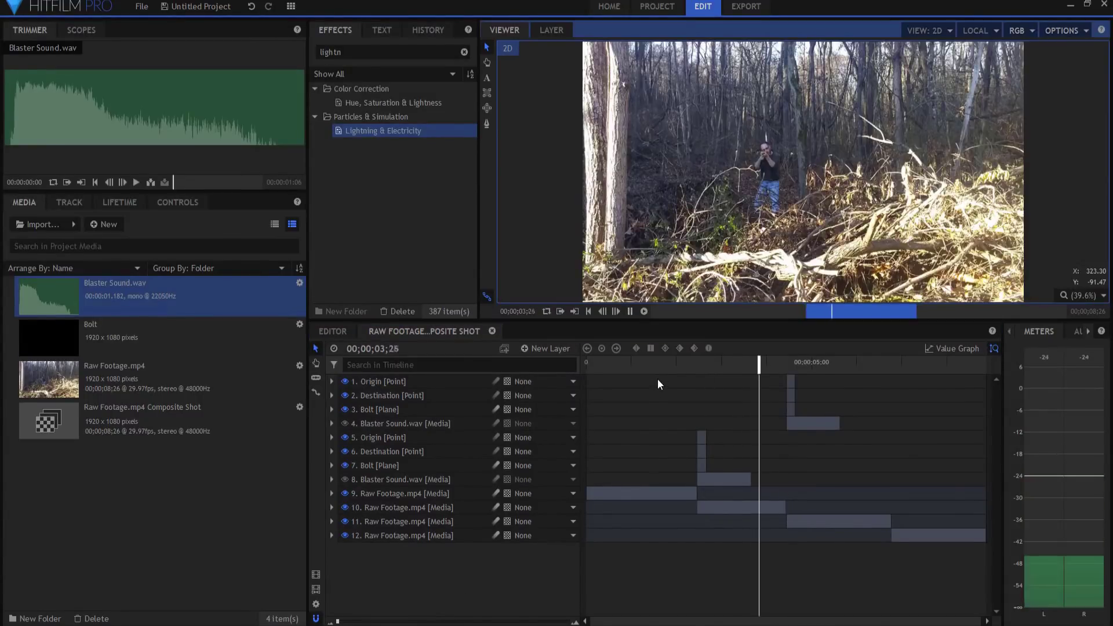
{"action": "left_click", "coordinate": [630, 311]}
Duplicate the Origin, Destination, Bolt and Blaster Sound layers at 06;23 in the third shot
{"action": "left_click_drag", "start_coordinate": [852, 364], "coordinate": [892, 370]}
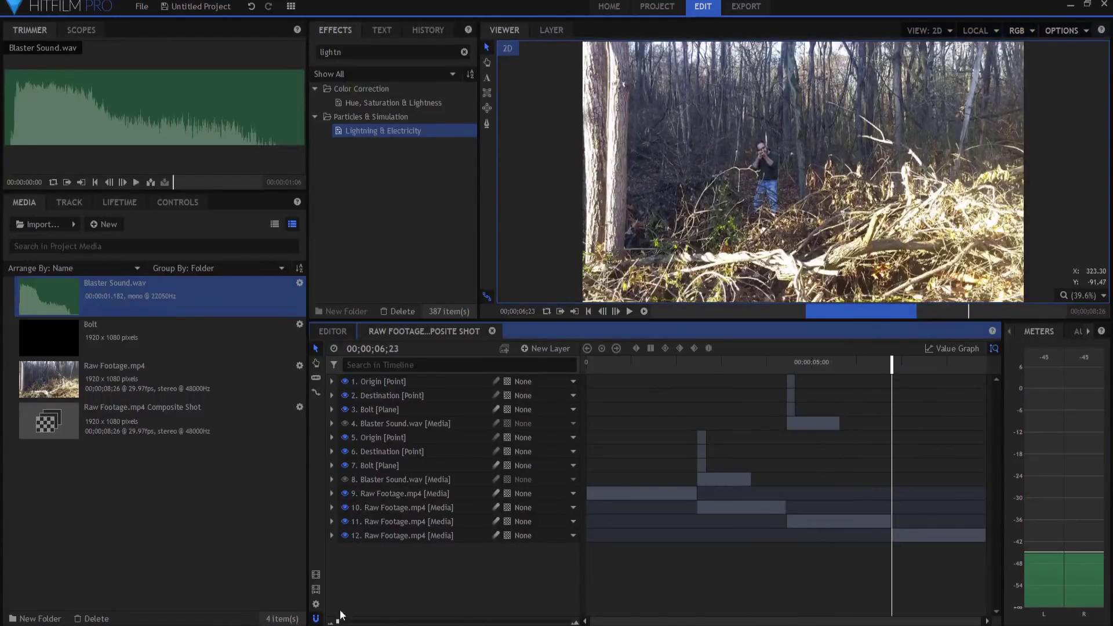
{"action": "left_click_drag", "start_coordinate": [337, 621], "coordinate": [567, 622]}
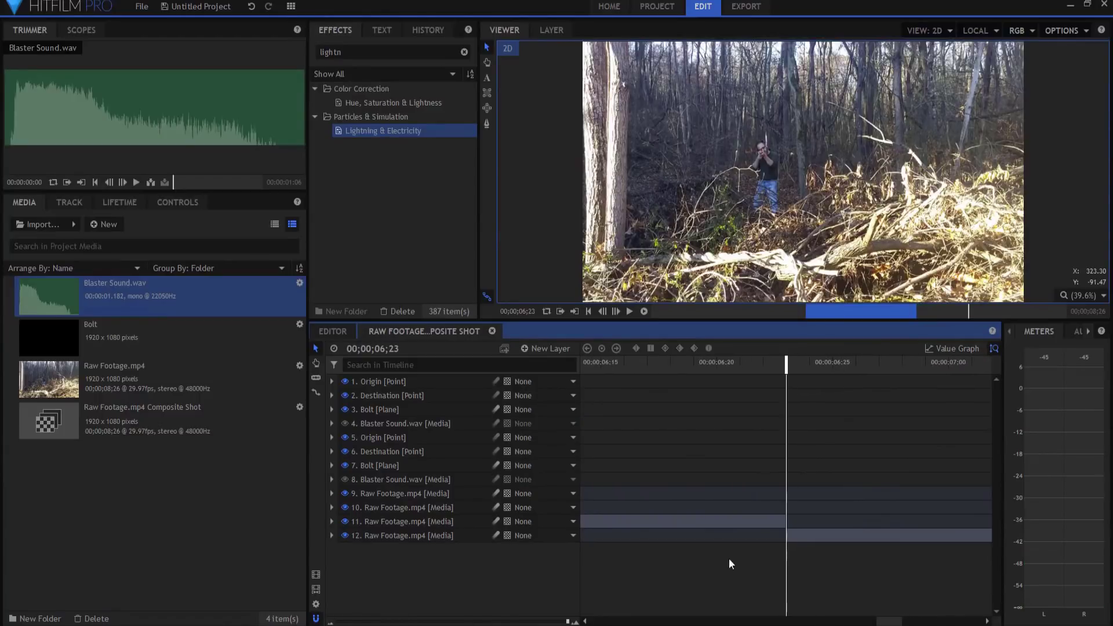
{"action": "left_click", "coordinate": [408, 385]}
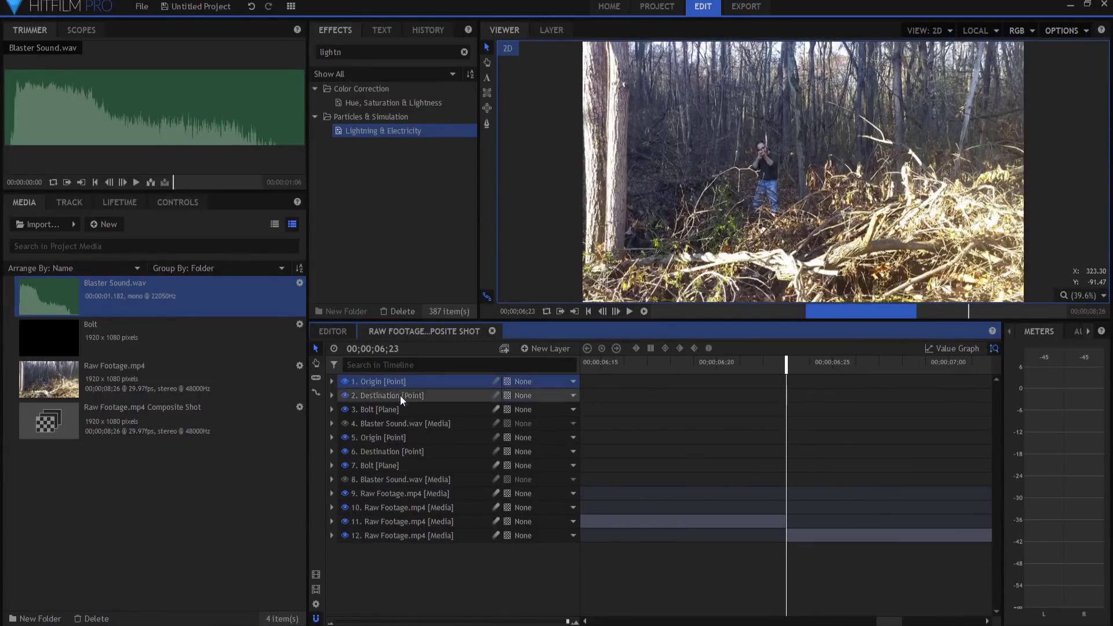
{"action": "left_click", "coordinate": [385, 422], "text": "shift"}
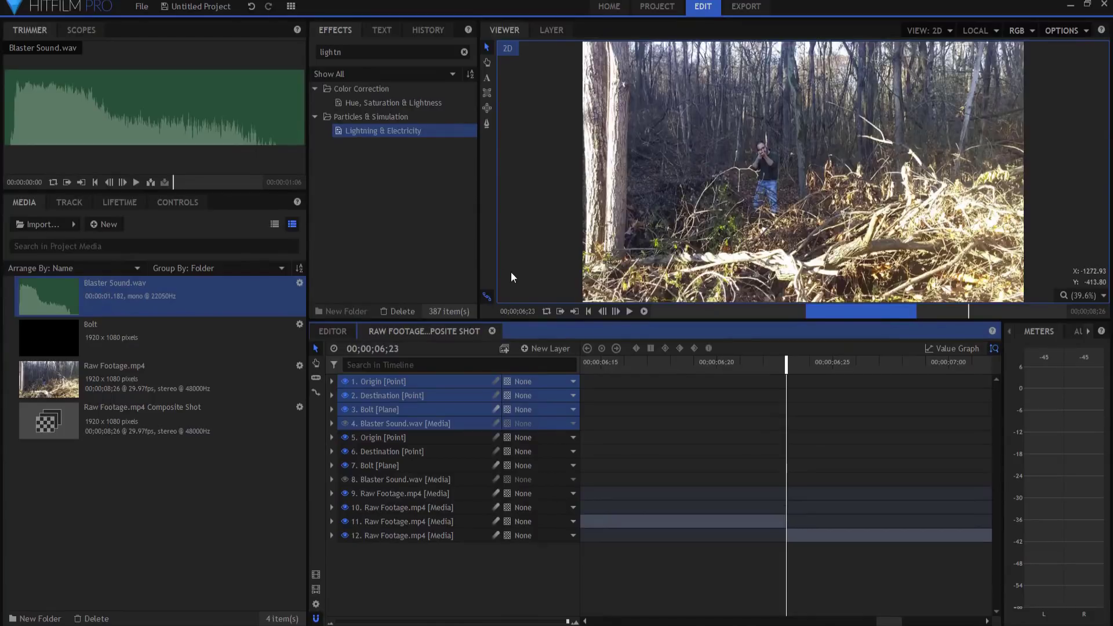
{"action": "key", "text": "ctrl+v"}
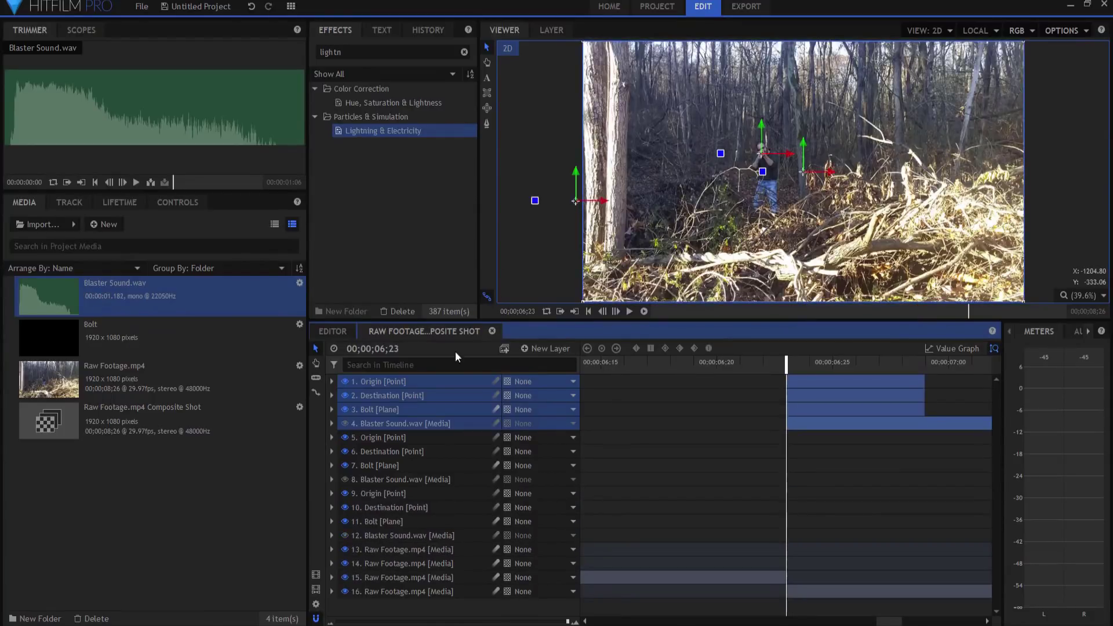
Inspect the new Origin and Destination points, stepping one frame to 06;24
{"action": "left_click", "coordinate": [390, 381]}
{"action": "scroll", "coordinate": [794, 145], "scroll_direction": "up", "scroll_amount": 5}
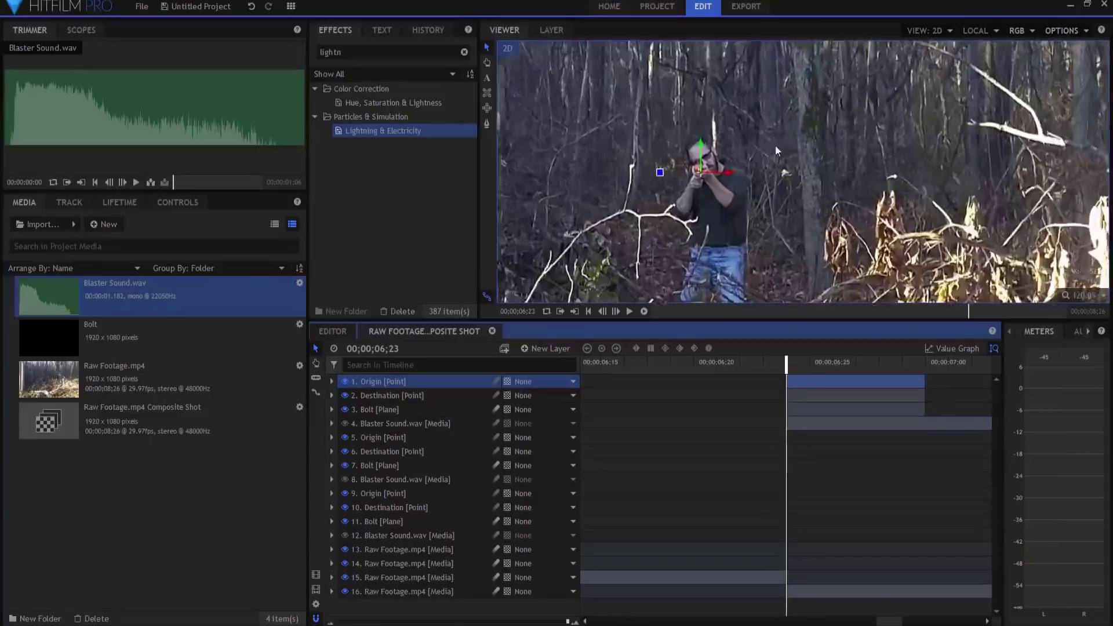
{"action": "left_click", "coordinate": [683, 175]}
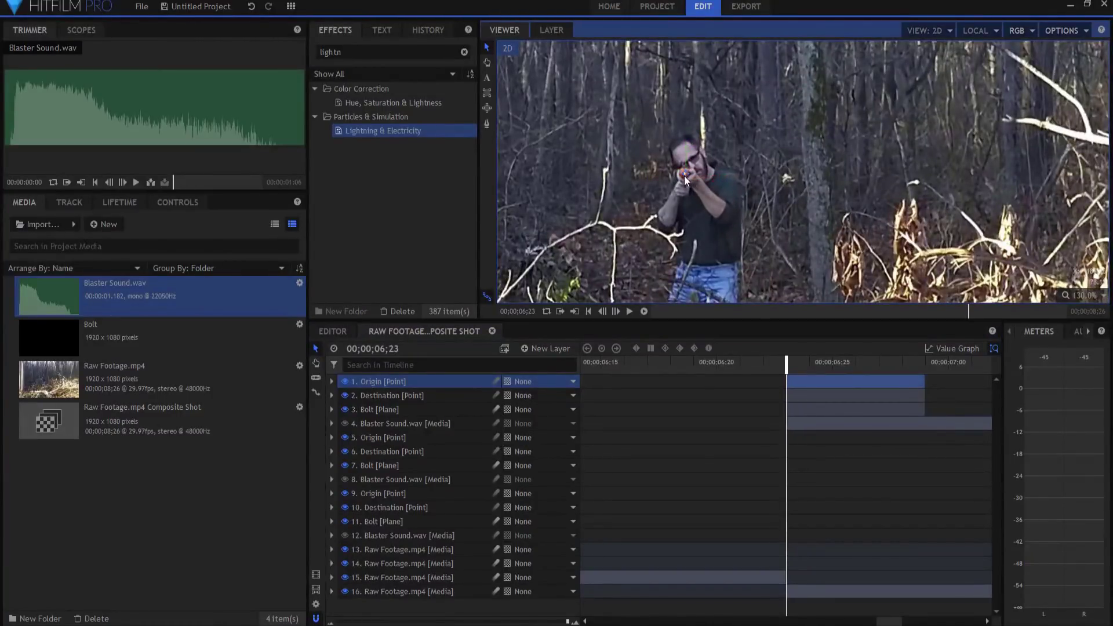
{"action": "scroll", "coordinate": [600, 253], "scroll_direction": "down", "scroll_amount": 4}
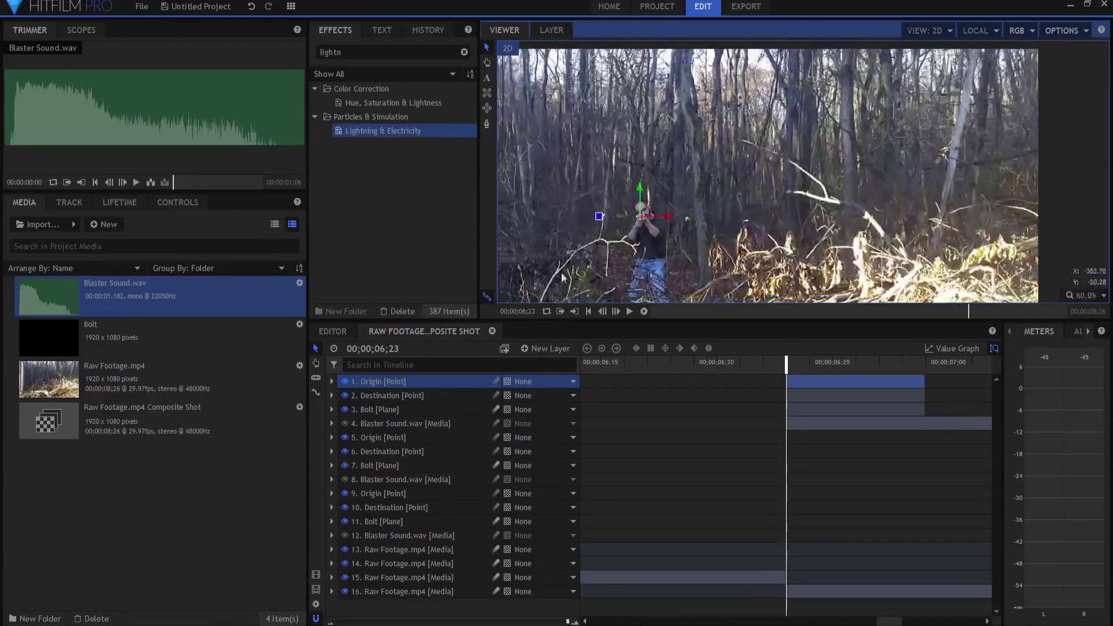
{"action": "left_click", "coordinate": [388, 397]}
{"action": "scroll", "coordinate": [865, 178], "scroll_direction": "up", "scroll_amount": 2}
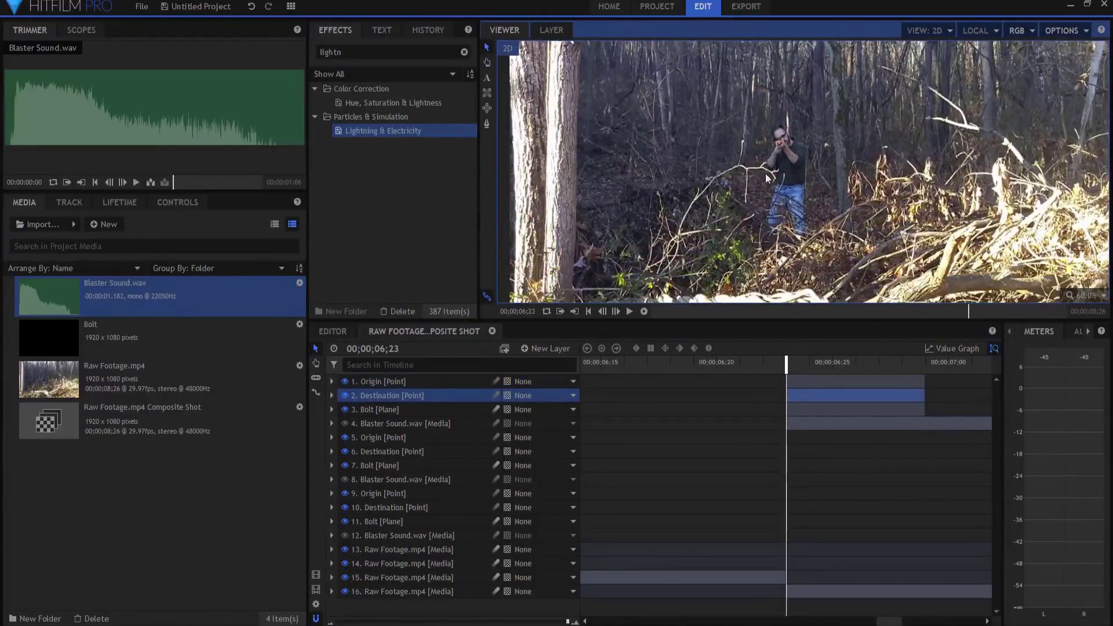
{"action": "scroll", "coordinate": [862, 170], "scroll_direction": "down", "scroll_amount": 2}
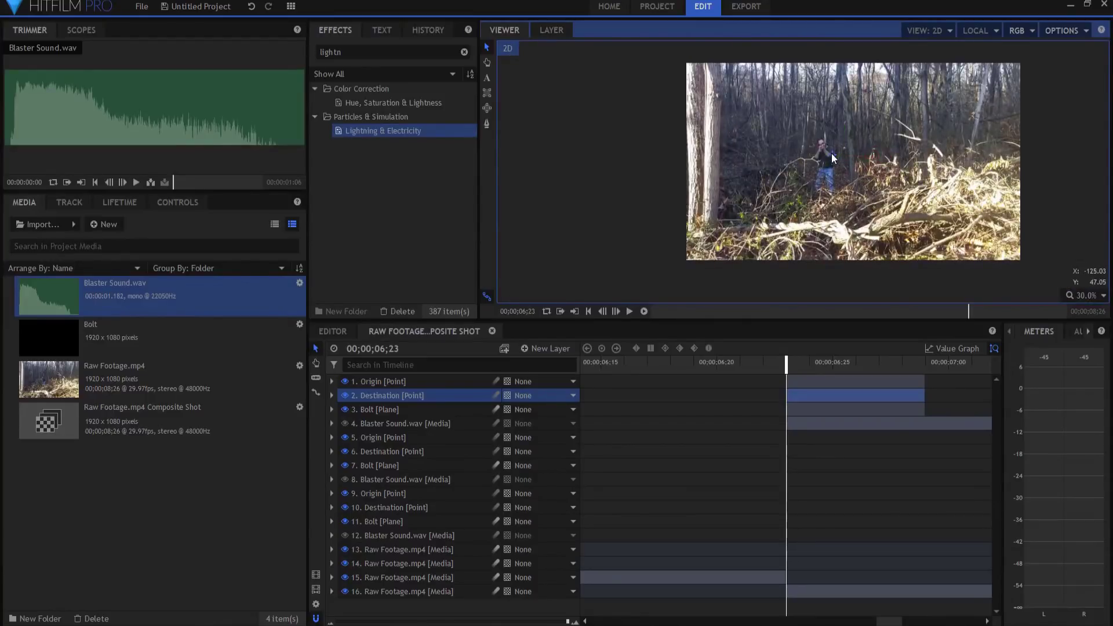
{"action": "left_click_drag", "start_coordinate": [786, 363], "coordinate": [869, 379]}
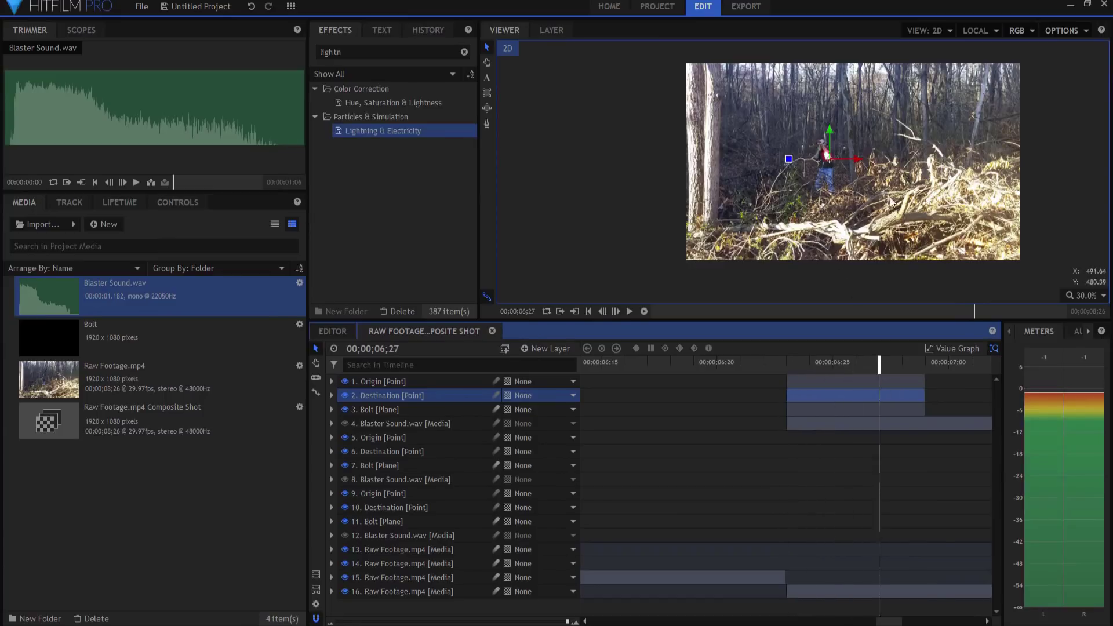
Keyframe the third Bolt's Scale from 100% at 06;23 to 5776% at 06;28
{"action": "left_click_drag", "start_coordinate": [878, 369], "coordinate": [786, 361]}
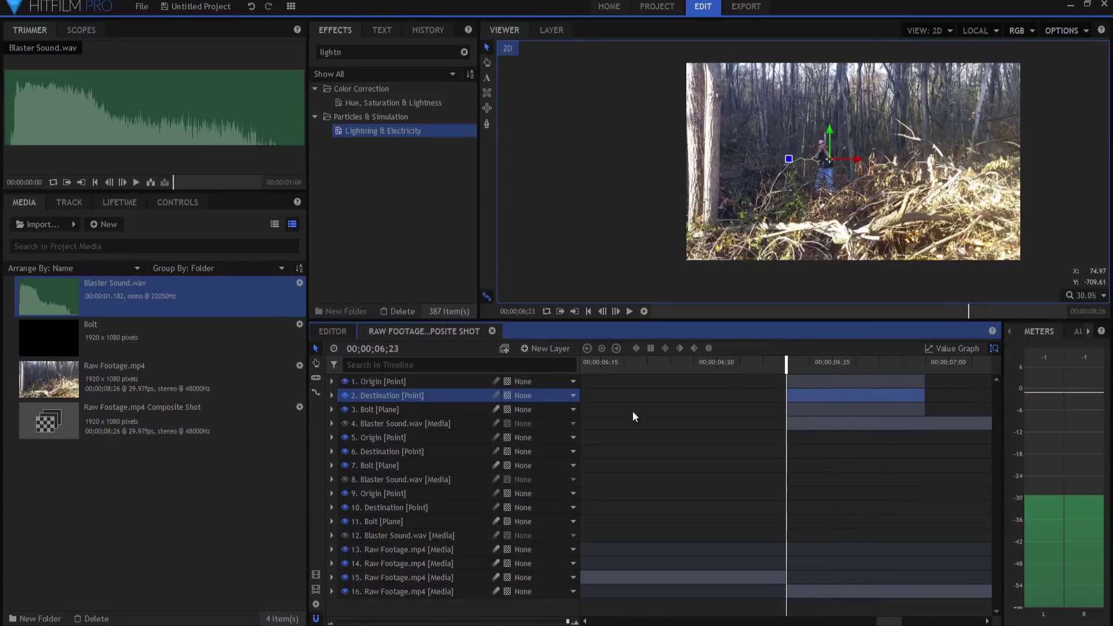
{"action": "left_click", "coordinate": [374, 411]}
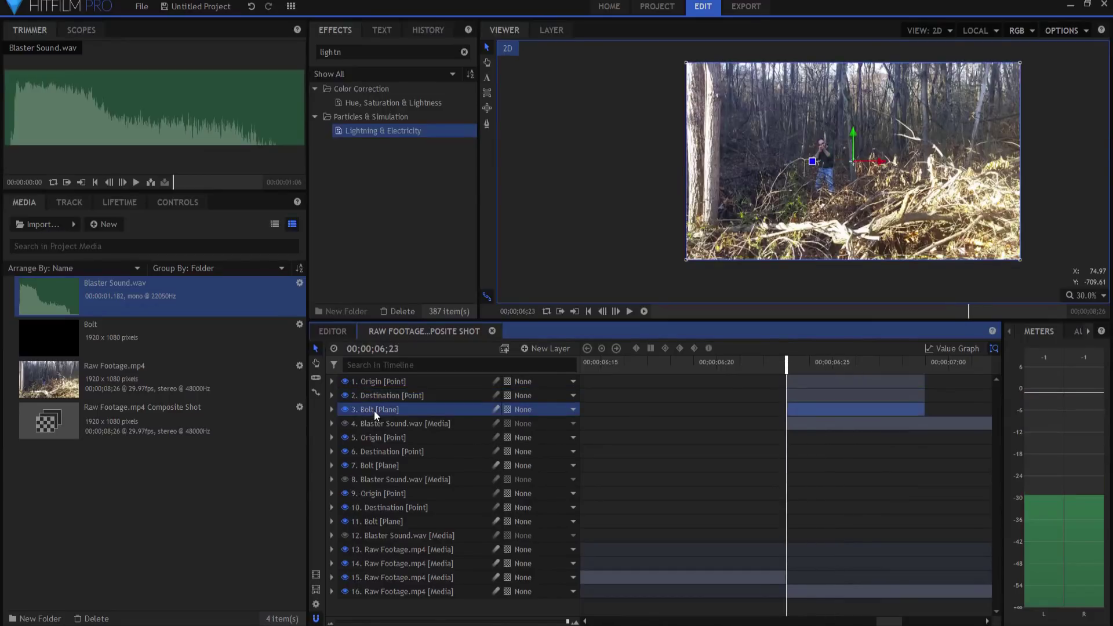
{"action": "left_click", "coordinate": [331, 408]}
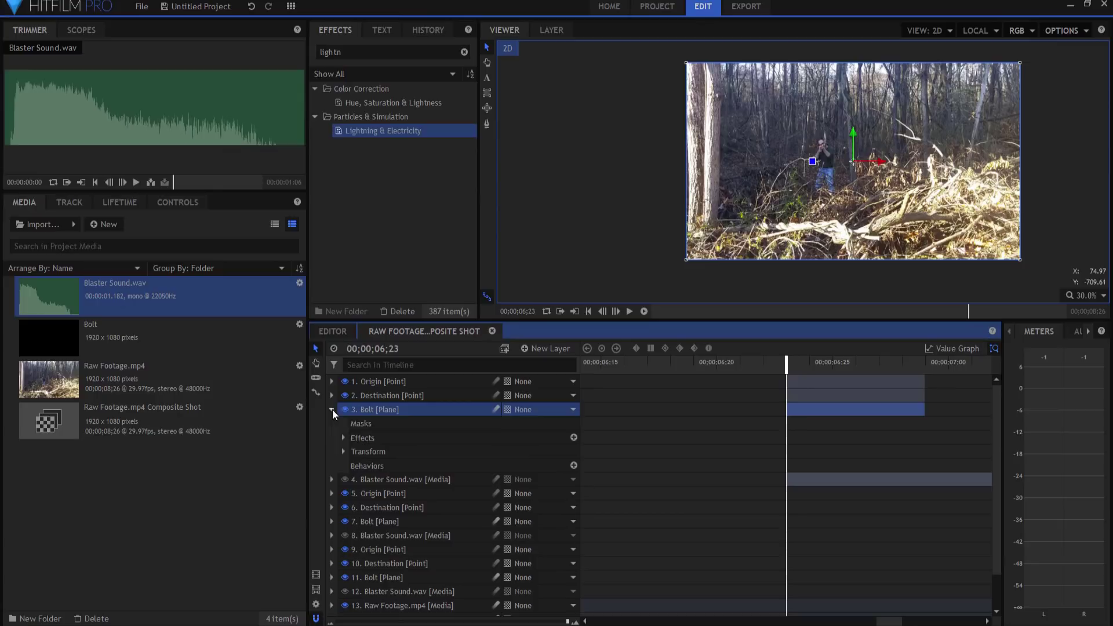
{"action": "left_click", "coordinate": [342, 451]}
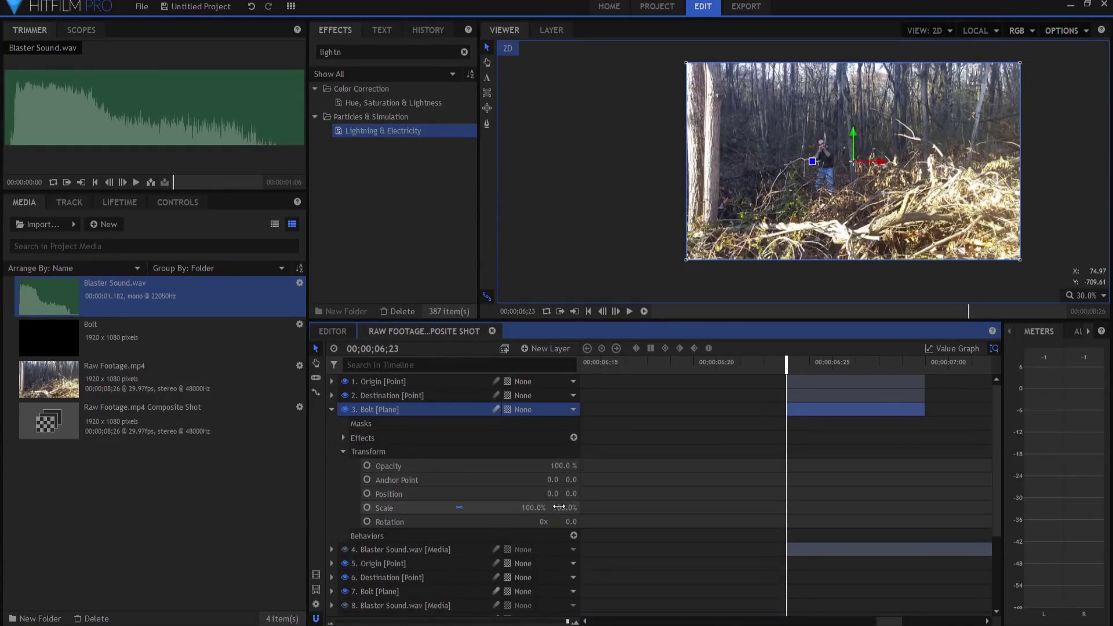
{"action": "left_click", "coordinate": [367, 507]}
{"action": "key", "text": "space"}
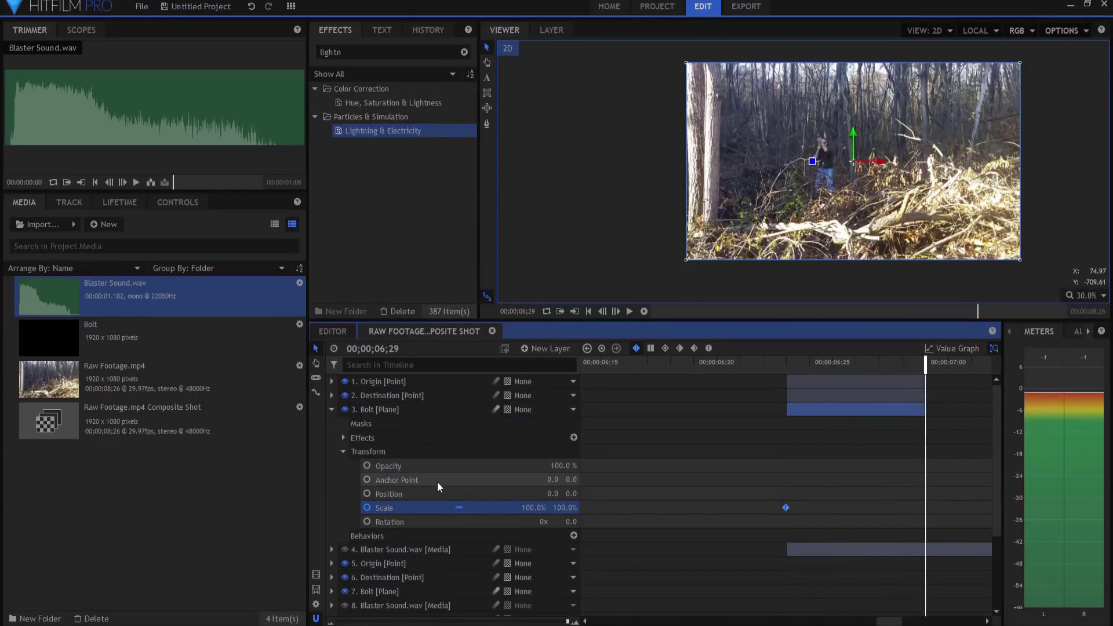
{"action": "left_click_drag", "start_coordinate": [529, 506], "coordinate": [719, 507]}
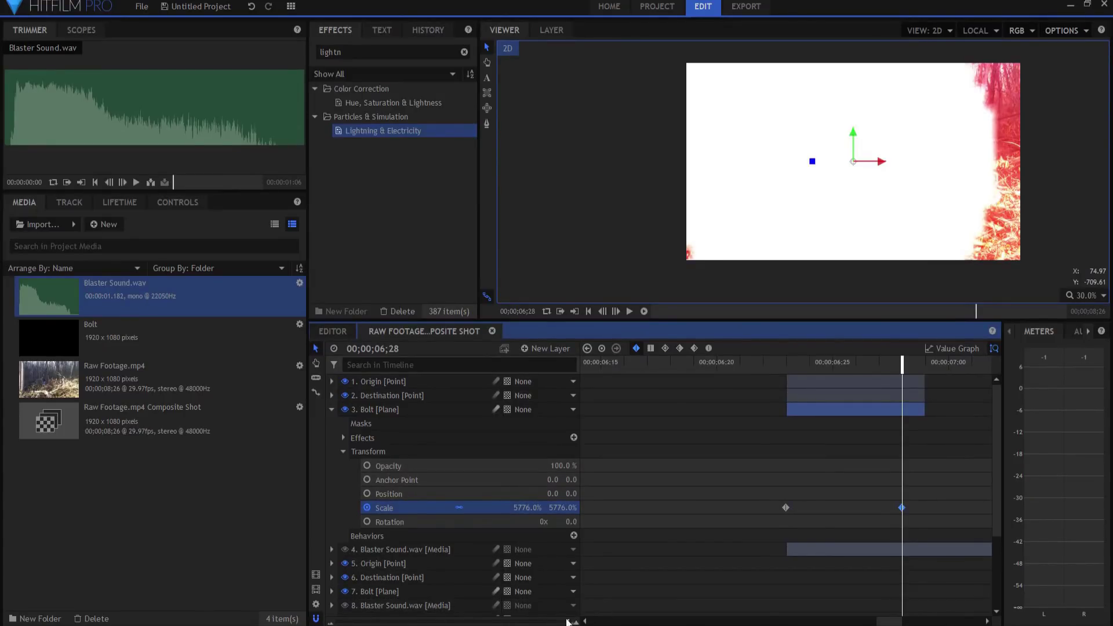
Collapse the third Bolt layer, then play from 02;12 and stop at 02;16 on the first bolt
{"action": "left_click_drag", "start_coordinate": [568, 621], "coordinate": [294, 623]}
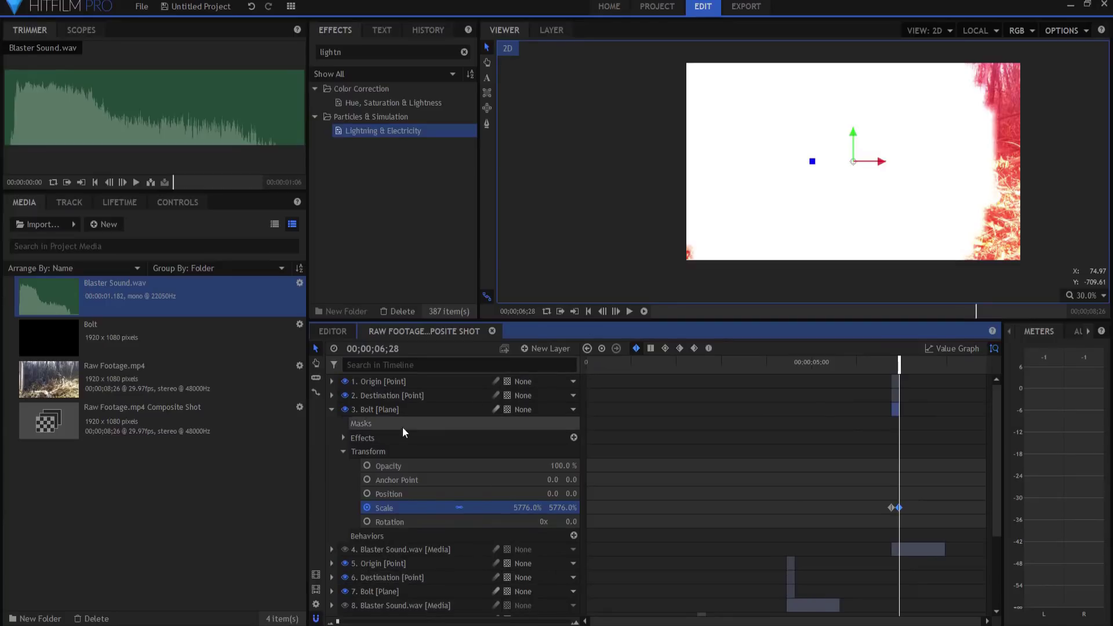
{"action": "left_click", "coordinate": [331, 409]}
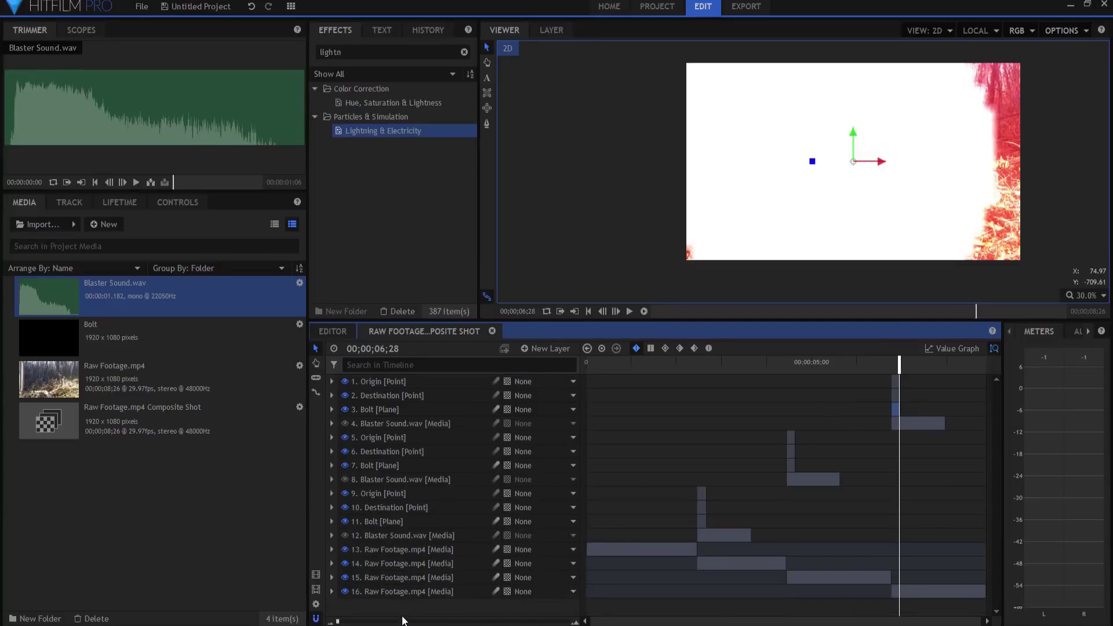
{"action": "left_click", "coordinate": [587, 311]}
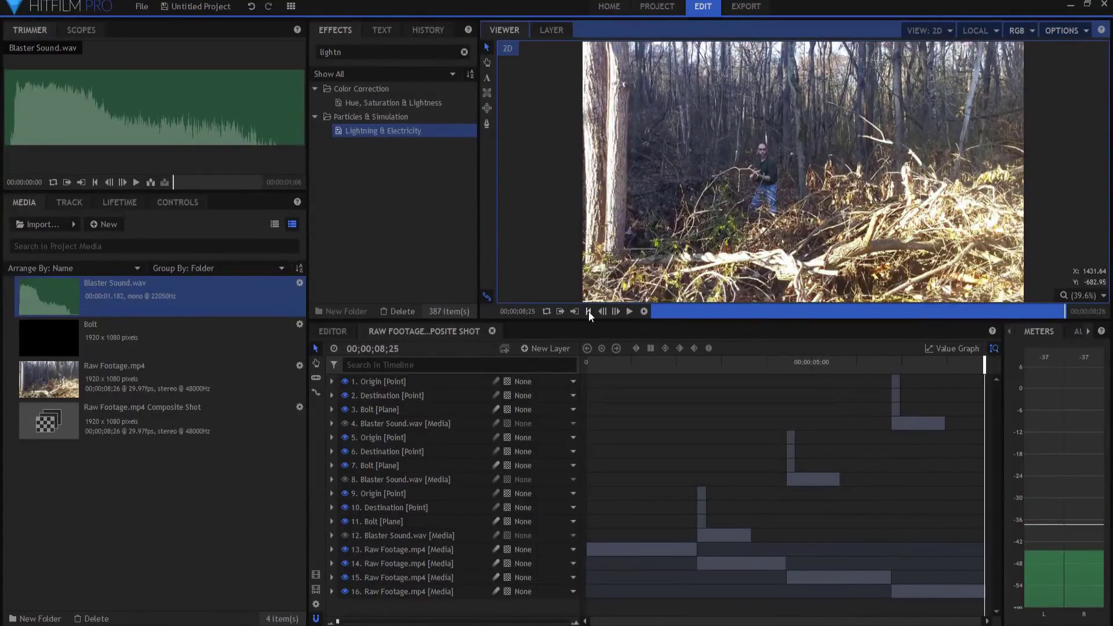
{"action": "left_click", "coordinate": [694, 362]}
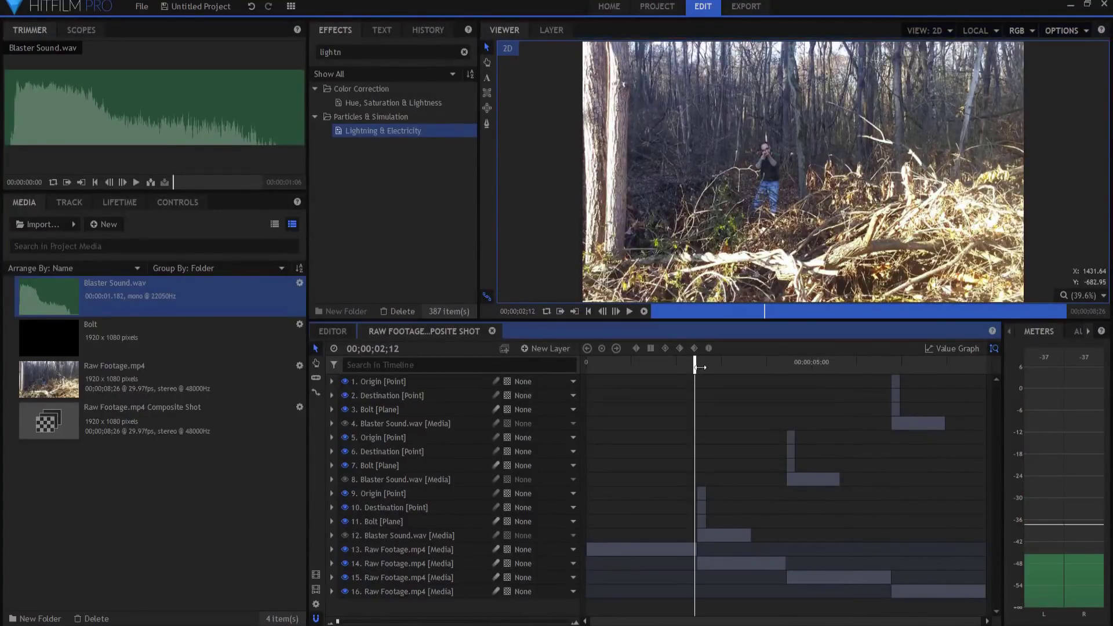
{"action": "key", "text": "space"}
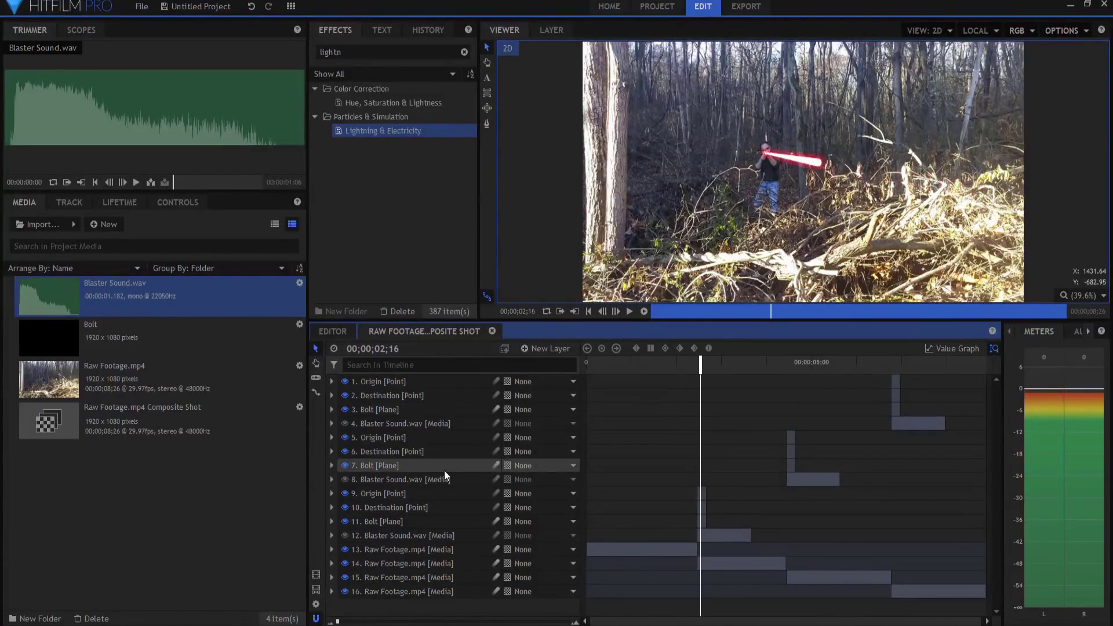
{"action": "key", "text": "space"}
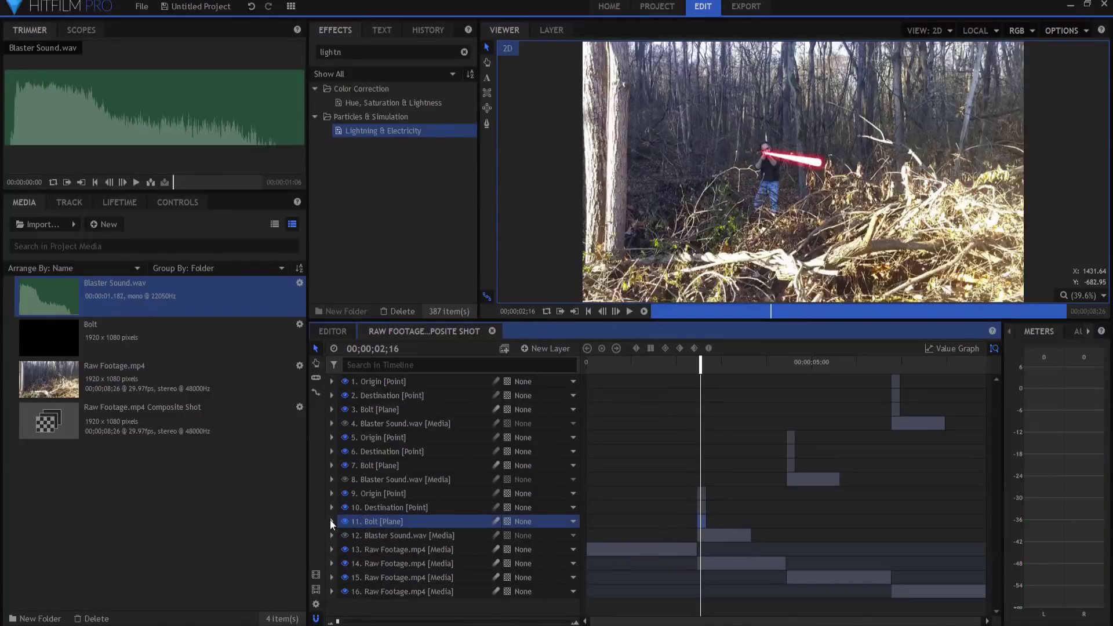
Keyframe the first shot's Bolt Scale from 100% at 02;15 to 357% at 02;19
{"action": "left_click", "coordinate": [332, 521]}
{"action": "scroll", "coordinate": [378, 543], "scroll_direction": "down", "scroll_amount": 5}
{"action": "scroll", "coordinate": [365, 501], "scroll_direction": "up", "scroll_amount": 2}
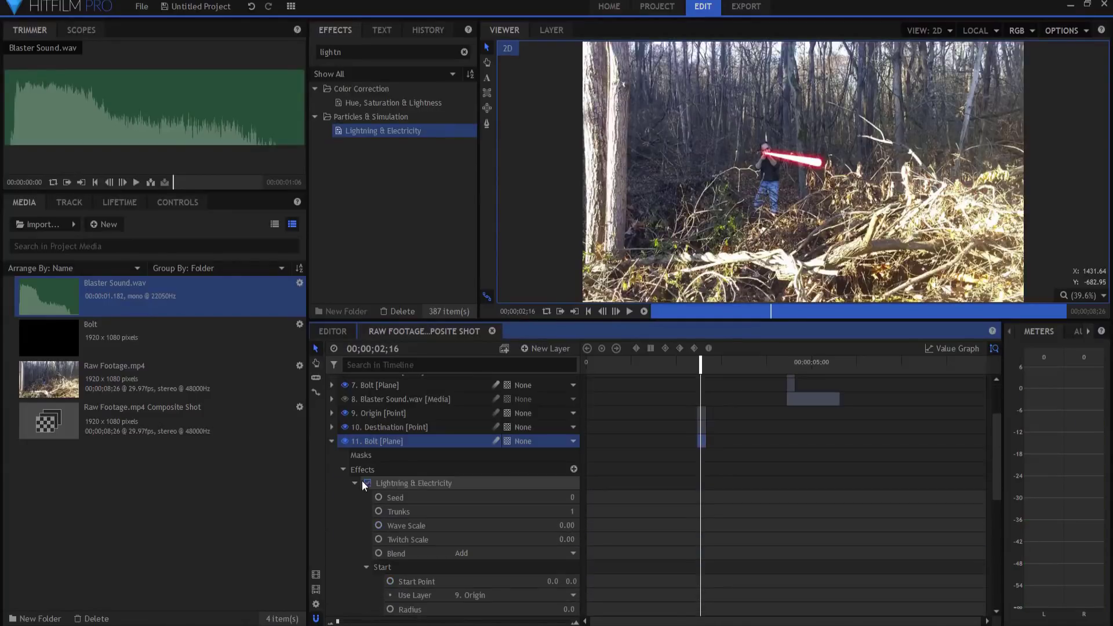
{"action": "left_click", "coordinate": [343, 469]}
{"action": "left_click", "coordinate": [347, 525]}
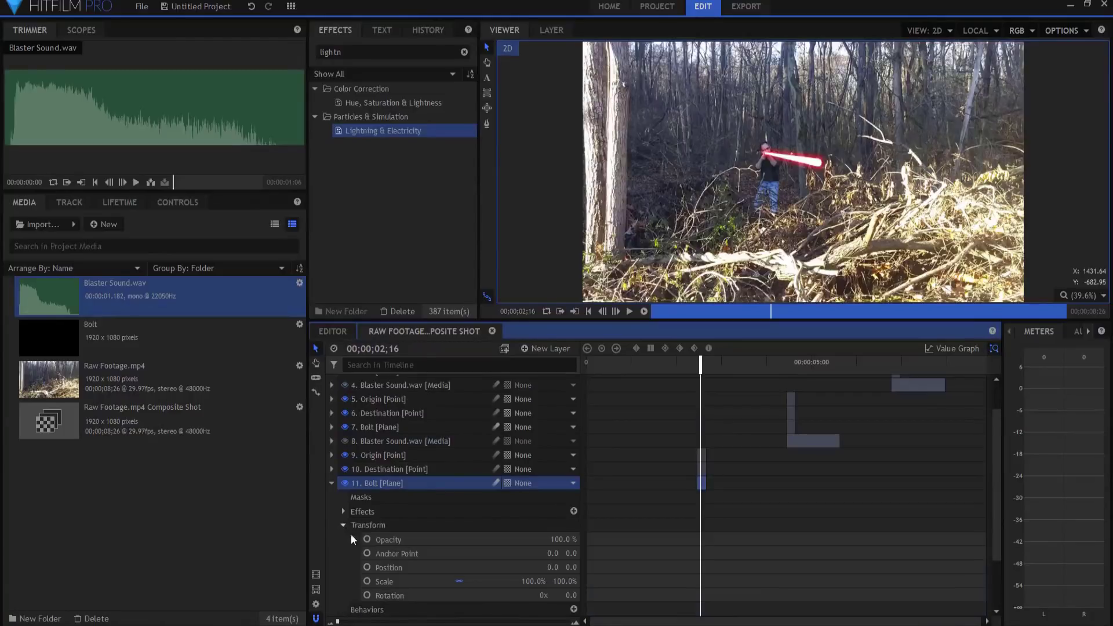
{"action": "left_click", "coordinate": [367, 582]}
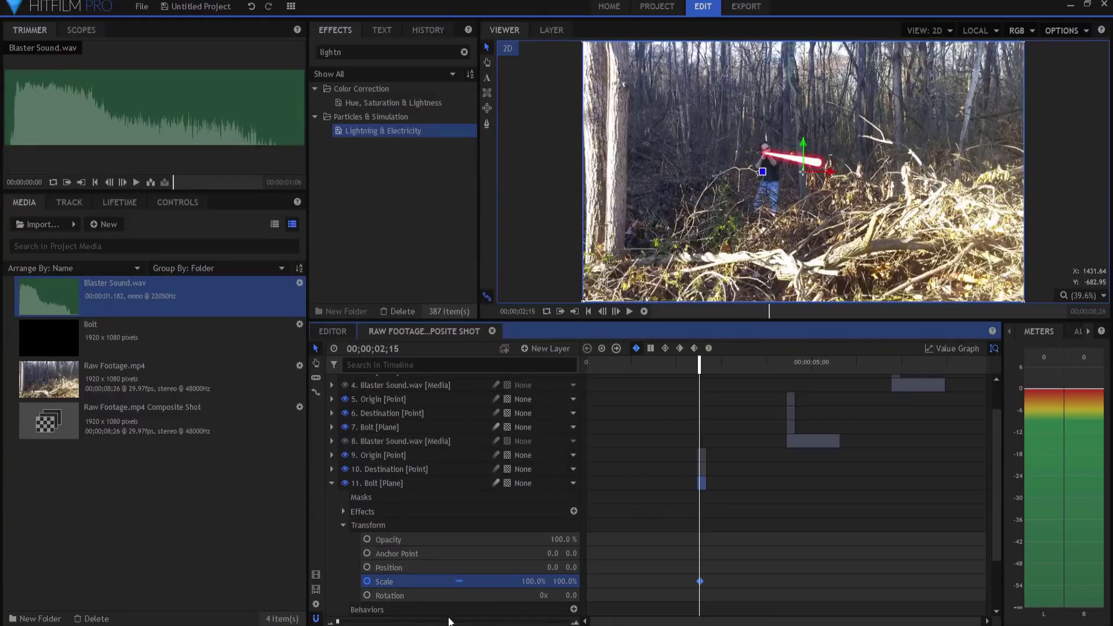
{"action": "left_click_drag", "start_coordinate": [338, 622], "coordinate": [493, 622]}
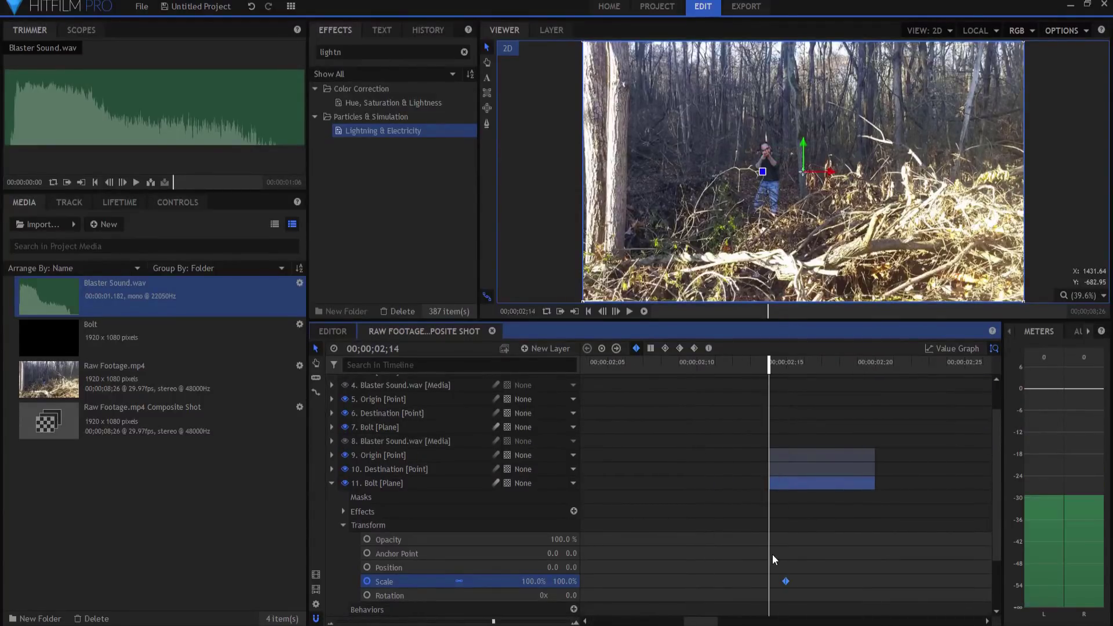
{"action": "key", "text": "Right"}
{"action": "key", "text": "Right"}
{"action": "key", "text": "Right"}
{"action": "key", "text": "Right"}
{"action": "key", "text": "Right"}
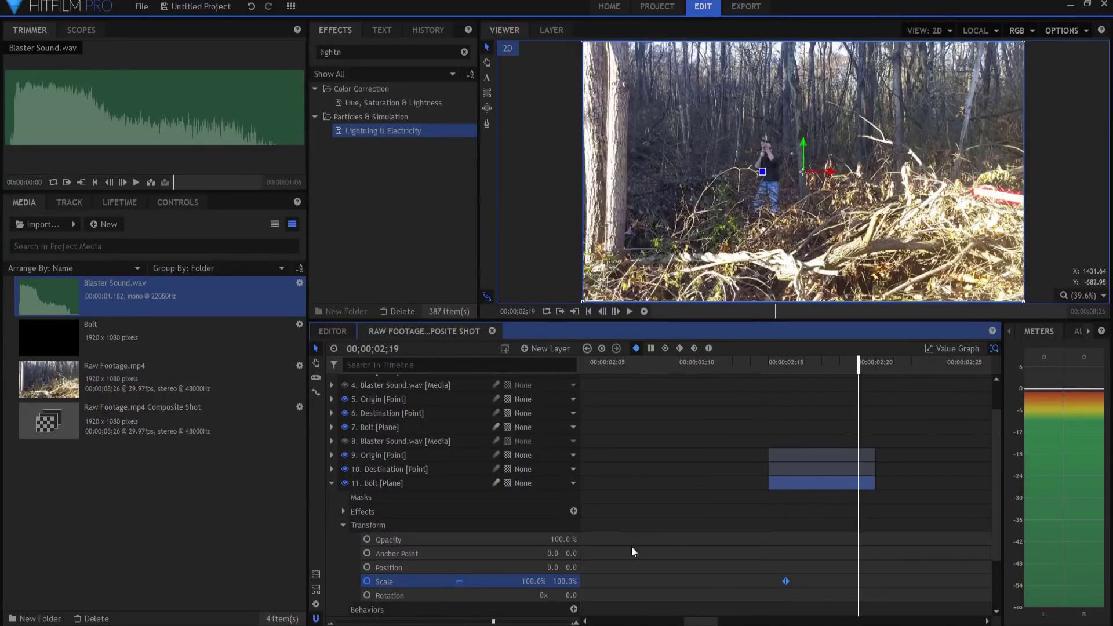
{"action": "left_click_drag", "start_coordinate": [530, 581], "coordinate": [579, 580]}
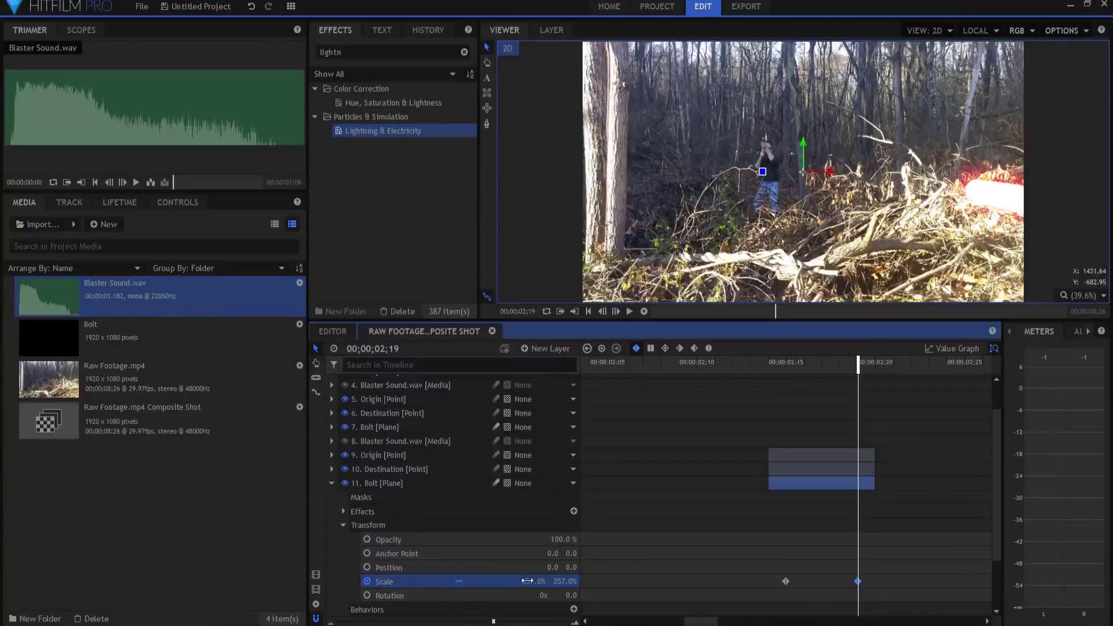
{"action": "key", "text": "Left"}
{"action": "key", "text": "Left"}
{"action": "key", "text": "Left"}
{"action": "key", "text": "Left"}
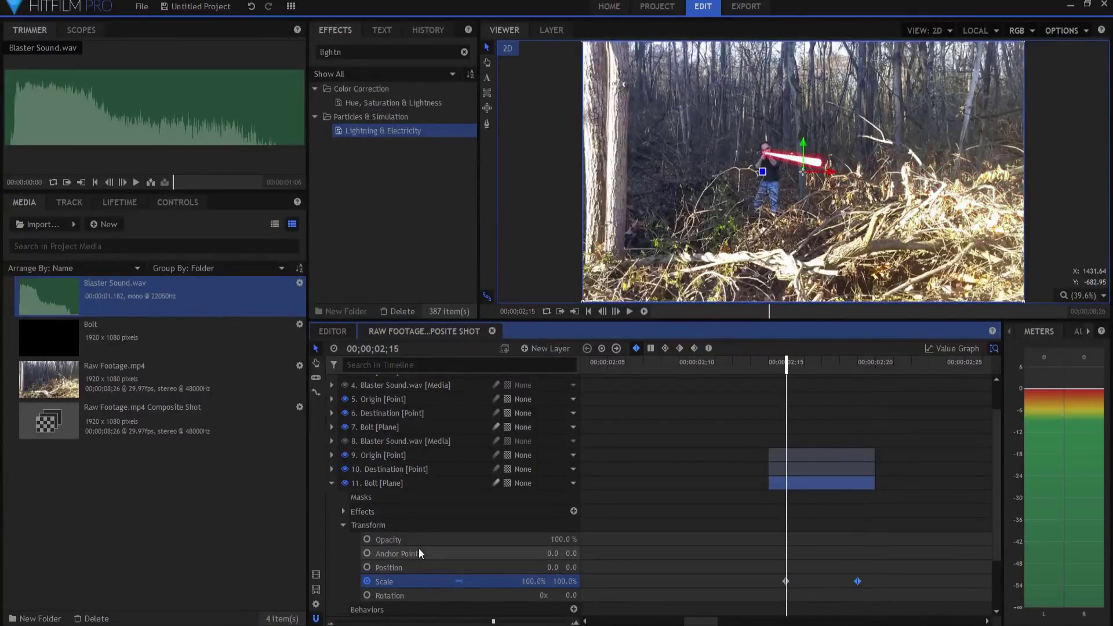
{"action": "key", "text": "Left"}
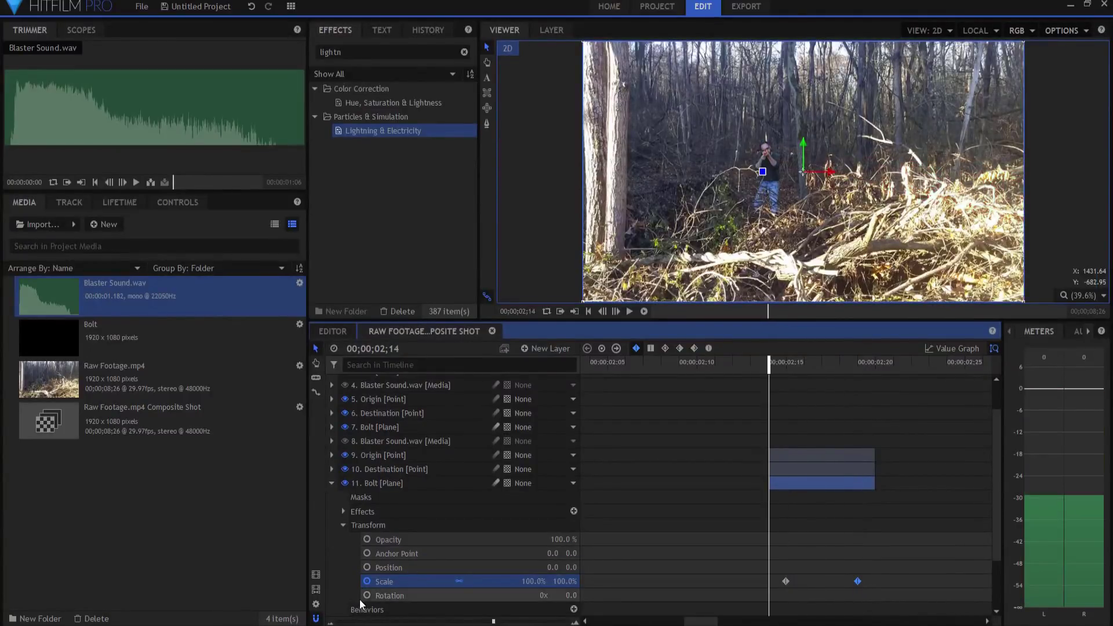
{"action": "scroll", "coordinate": [652, 408], "scroll_direction": "down", "scroll_amount": 5}
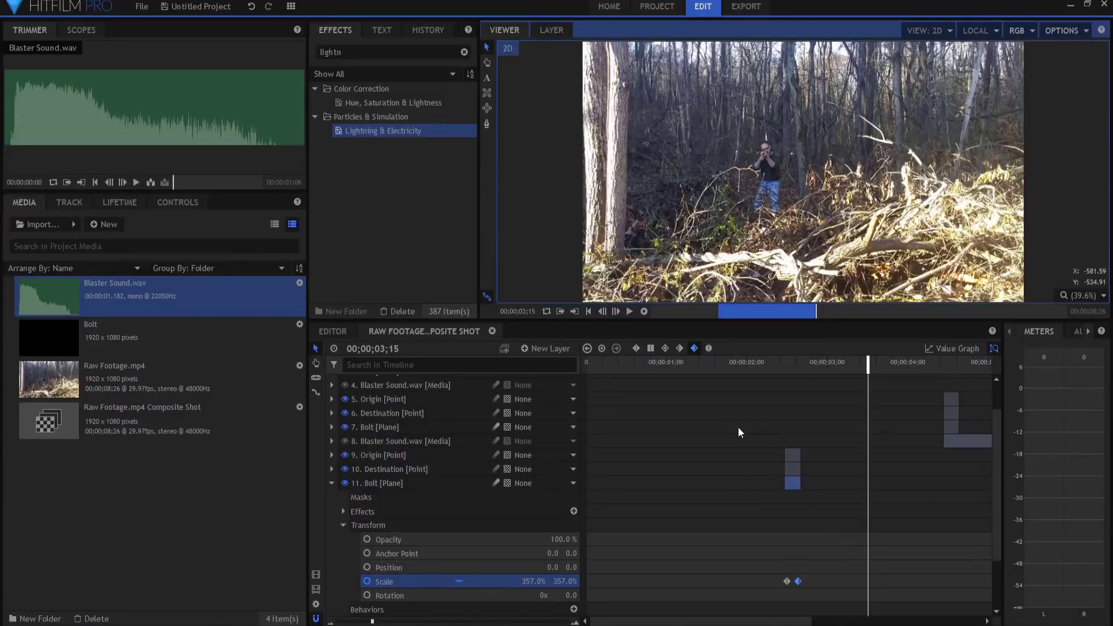
Collapse layer 11 and enable motion blur on Bolt layers 11, 7 and 3
{"action": "left_click", "coordinate": [331, 482]}
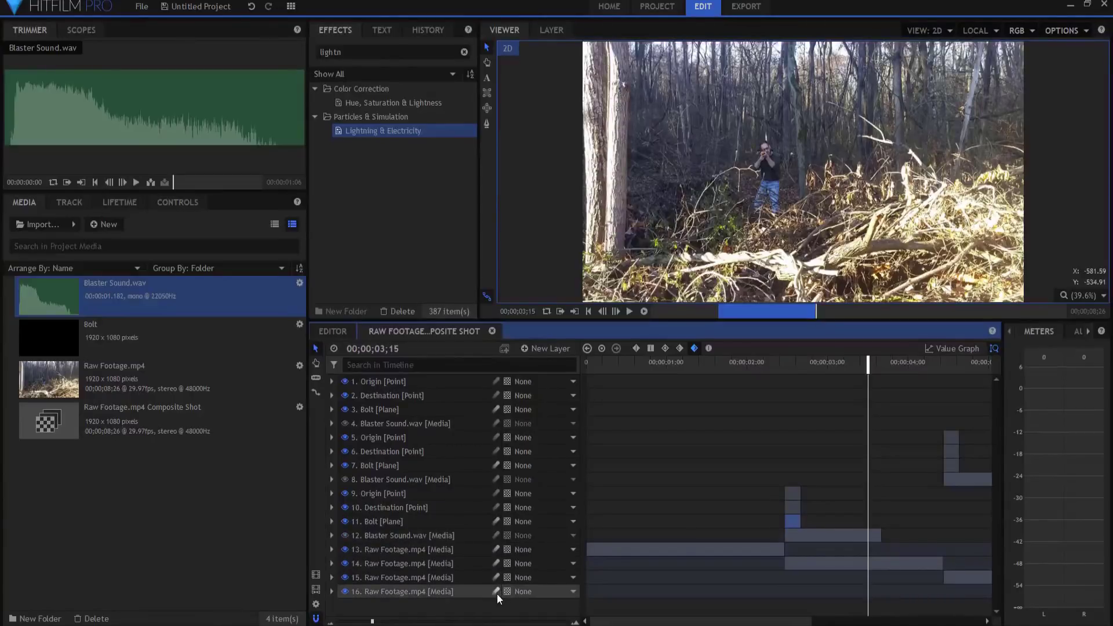
{"action": "left_click", "coordinate": [495, 521]}
{"action": "left_click", "coordinate": [496, 462]}
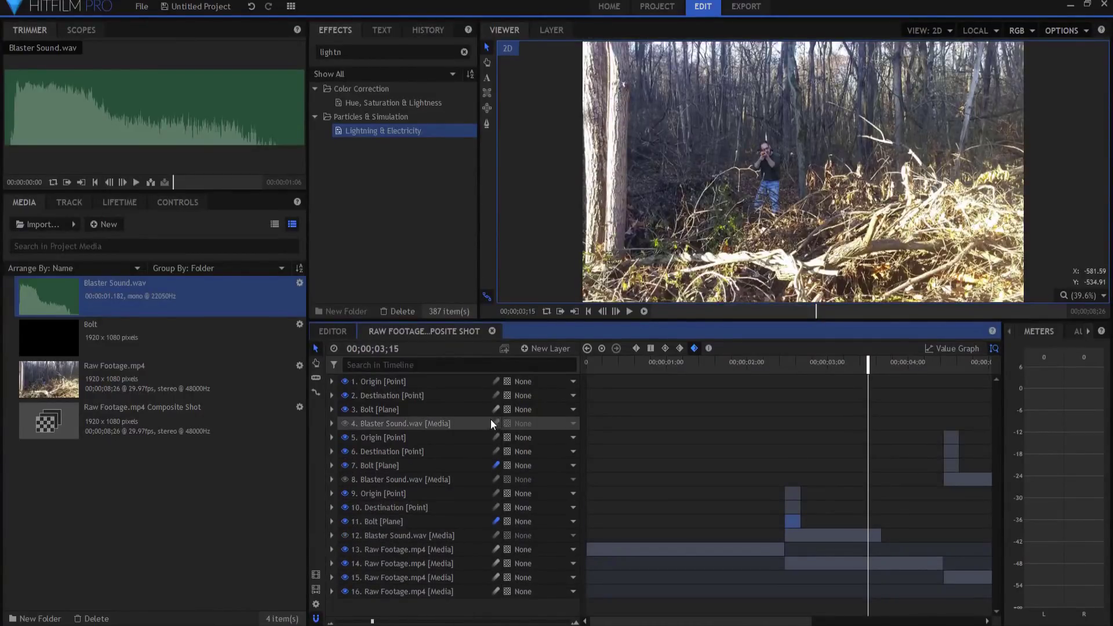
{"action": "left_click", "coordinate": [496, 409]}
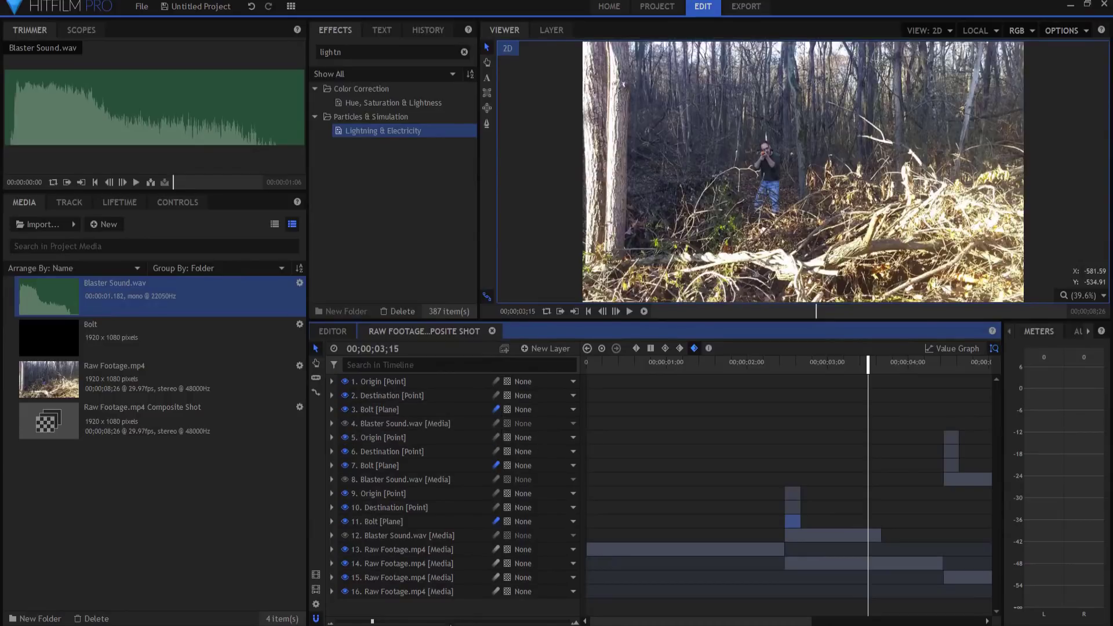
{"action": "left_click_drag", "start_coordinate": [374, 621], "coordinate": [338, 621]}
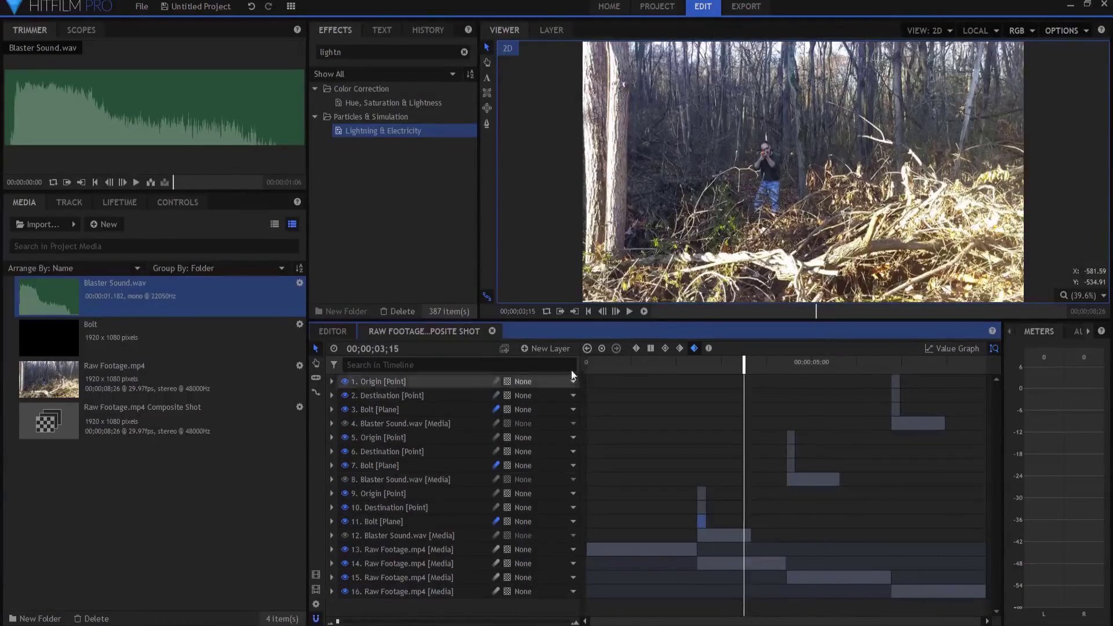